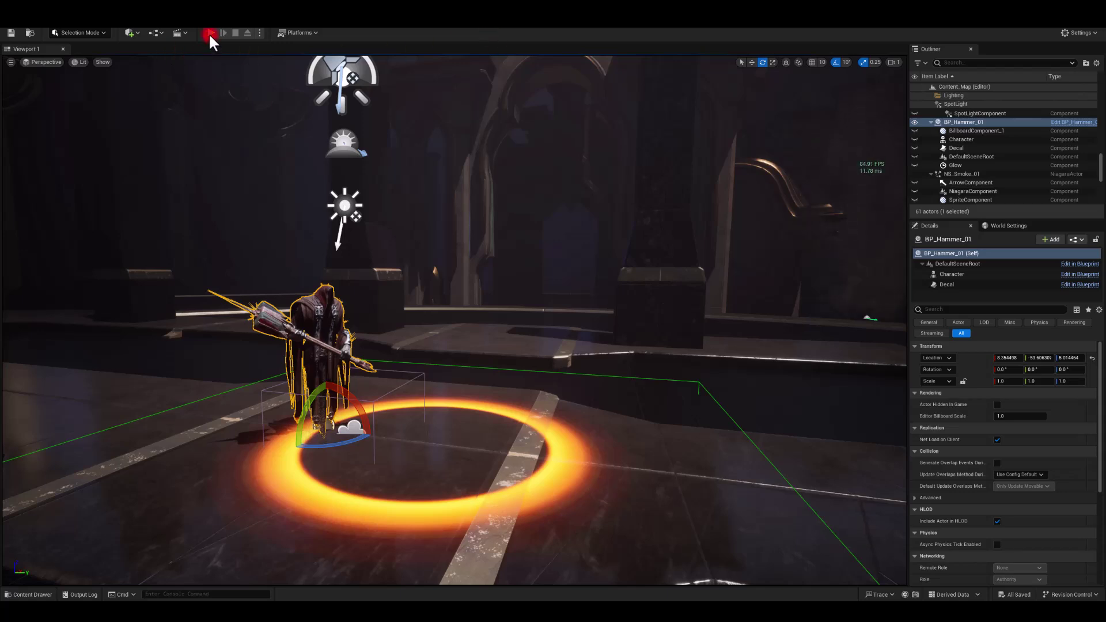
- Review the textures in the May project's Textures folder, including T_Lens_02 and T_RadialNormalMap_Refraction_01
right_click_drag(278, 237, 277, 237)
key("ctrl+space")
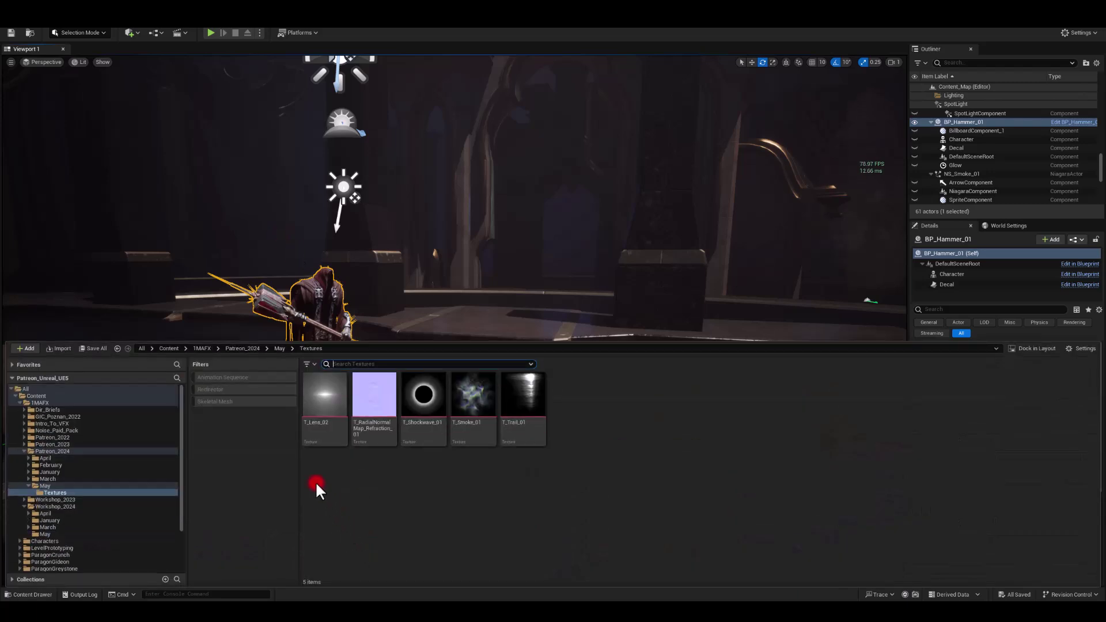
left_click(311, 395)
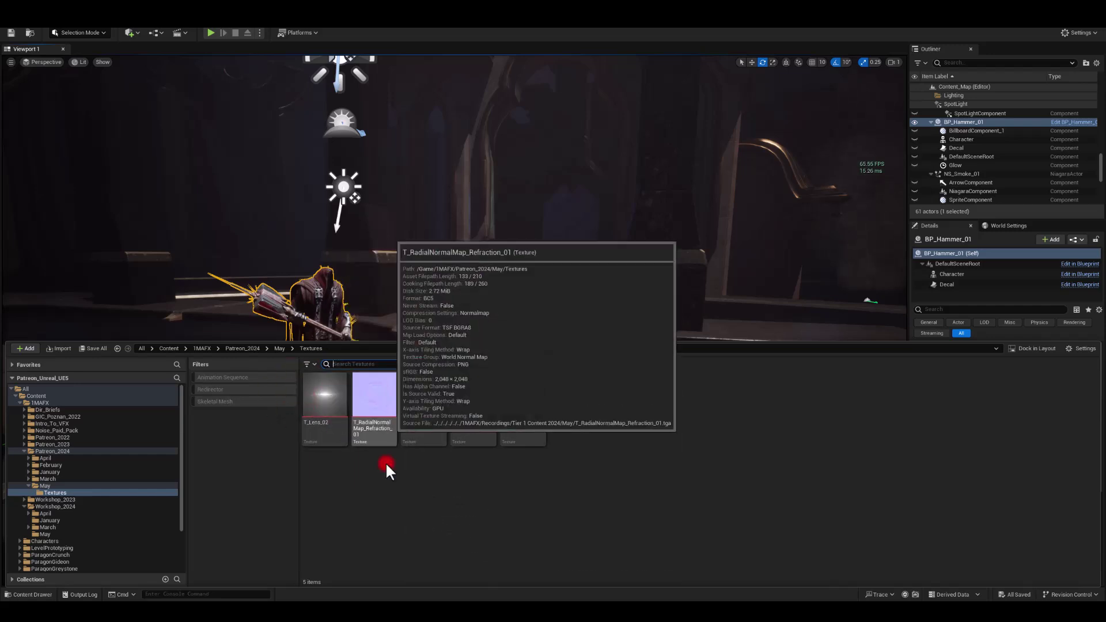
left_click(384, 406)
mouse_move(316, 403)
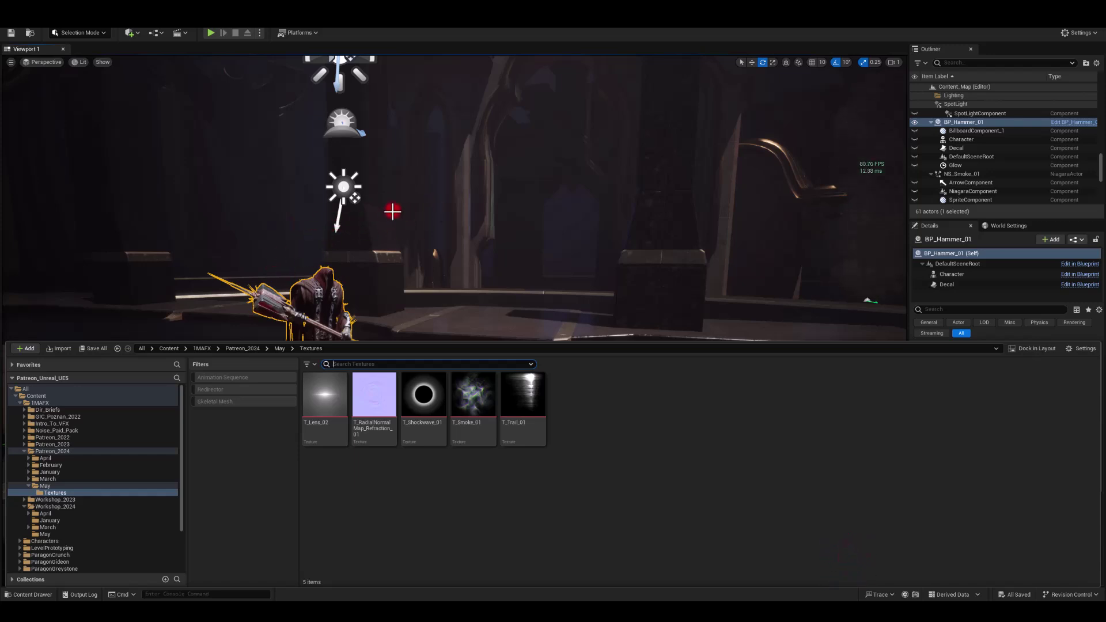
mouse_move(377, 400)
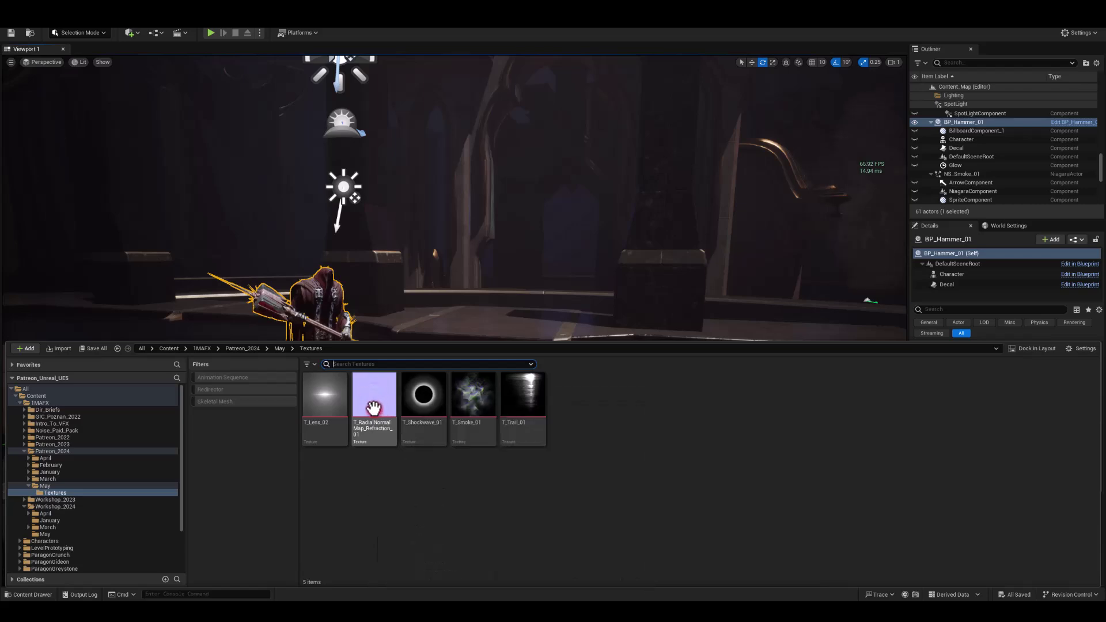
left_click(283, 262)
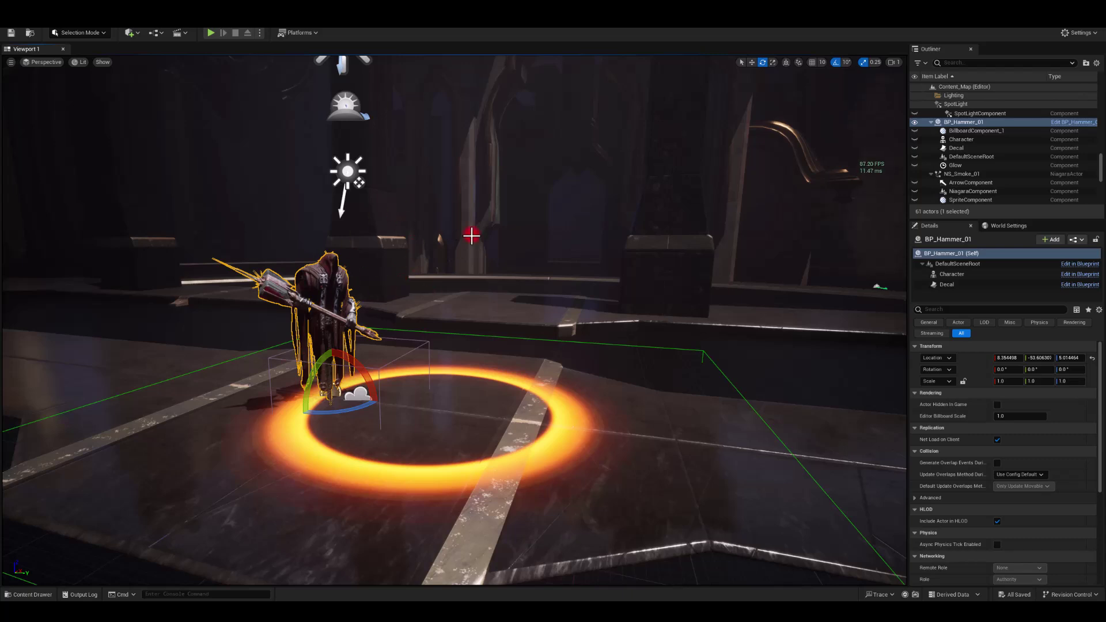
- Play the level, trigger the character's hammer attack several times to preview the effect, and stop the simulation
left_click(207, 29)
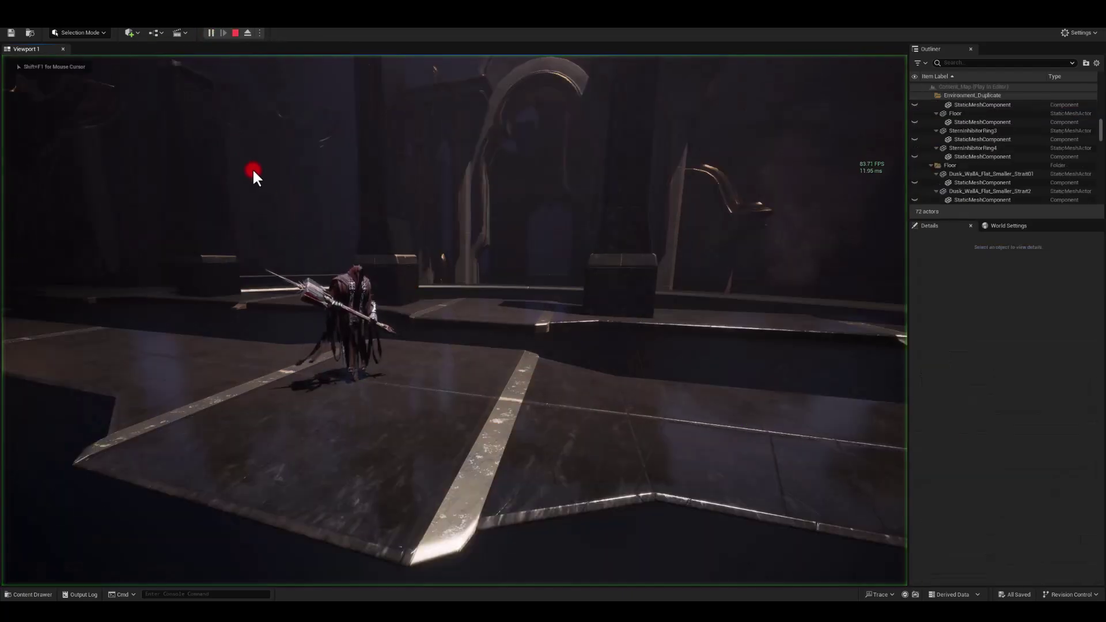
left_click(252, 170)
left_click(253, 170)
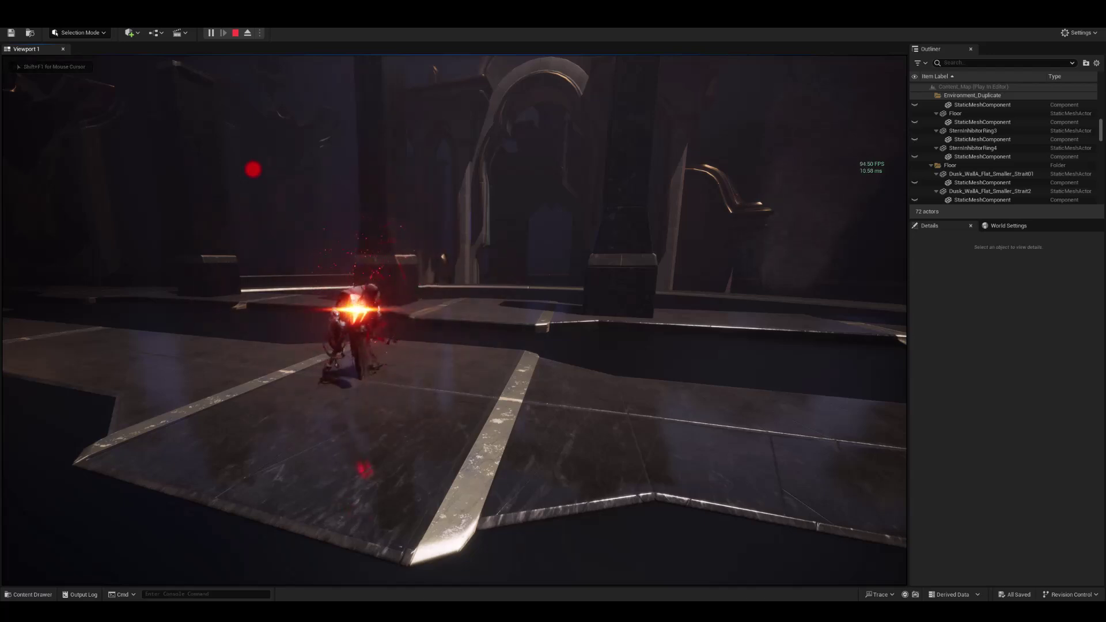
left_click(254, 168)
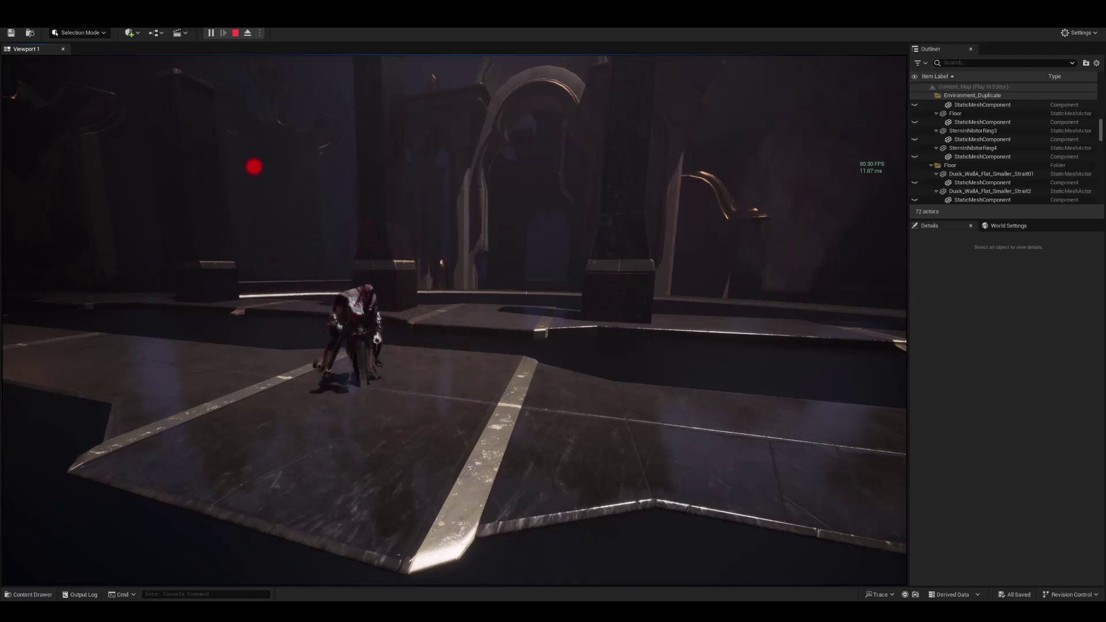
left_click(254, 167)
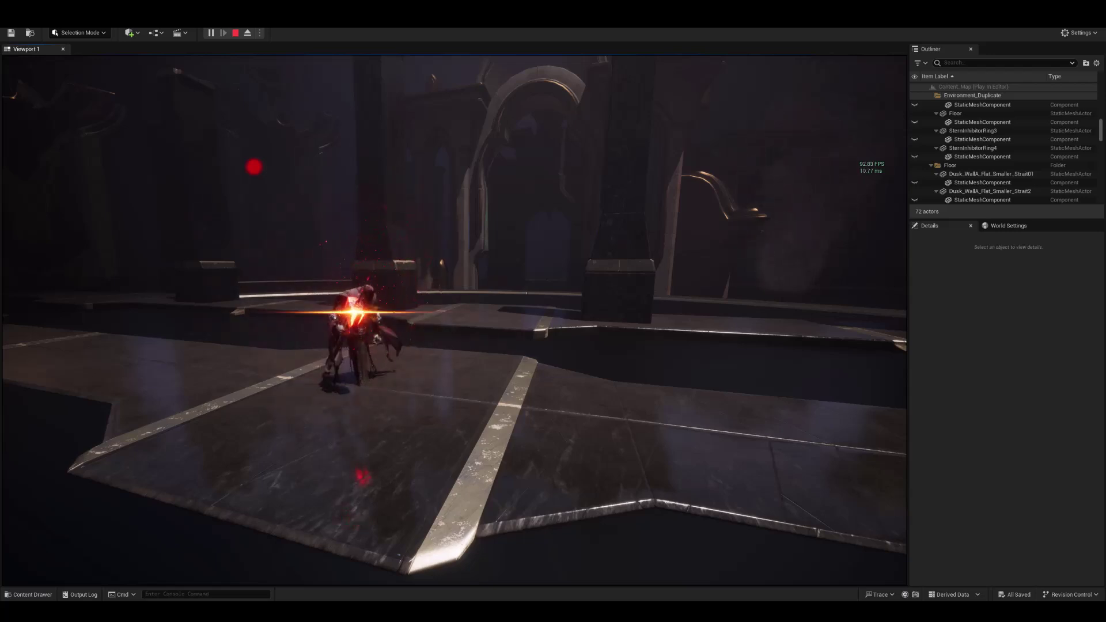
left_click(254, 167)
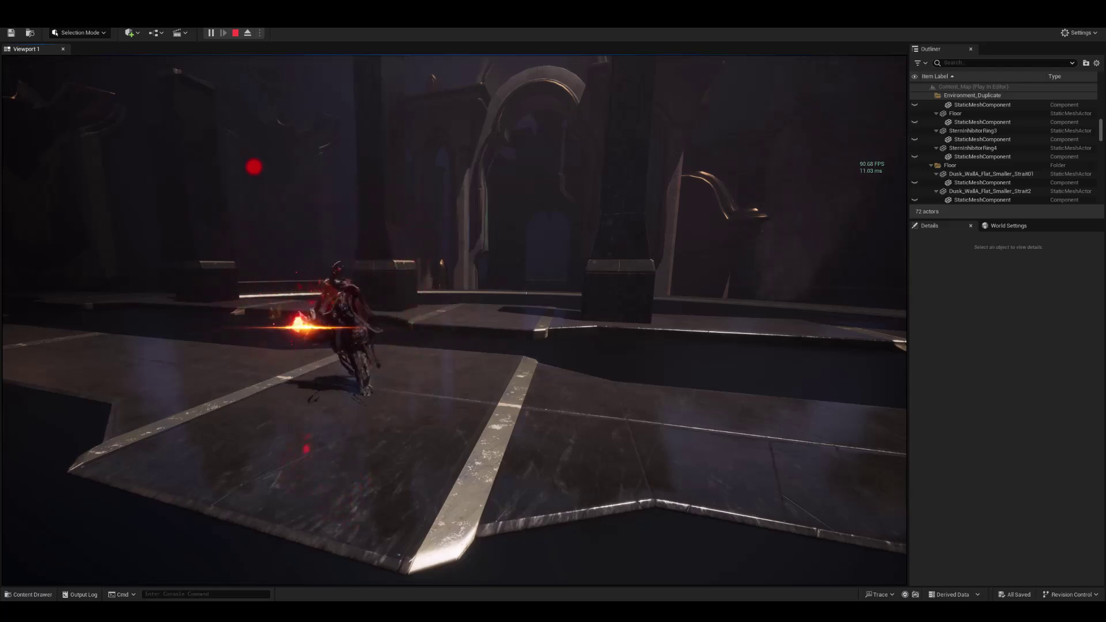
key("Escape")
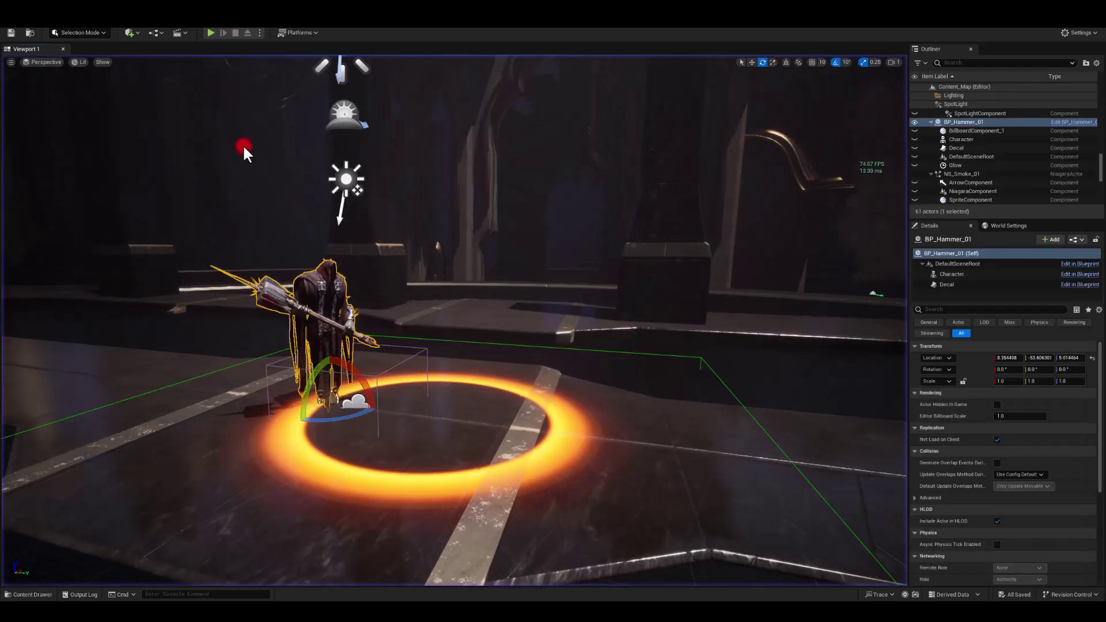
- Save all modified content in the Unreal project
left_click(30, 20)
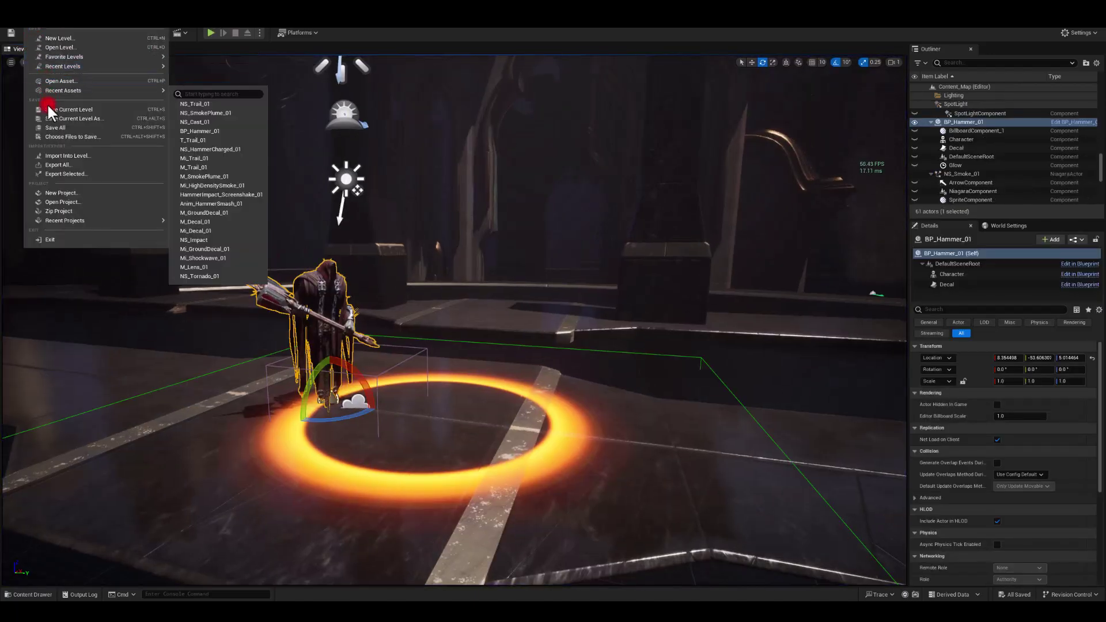
left_click(50, 125)
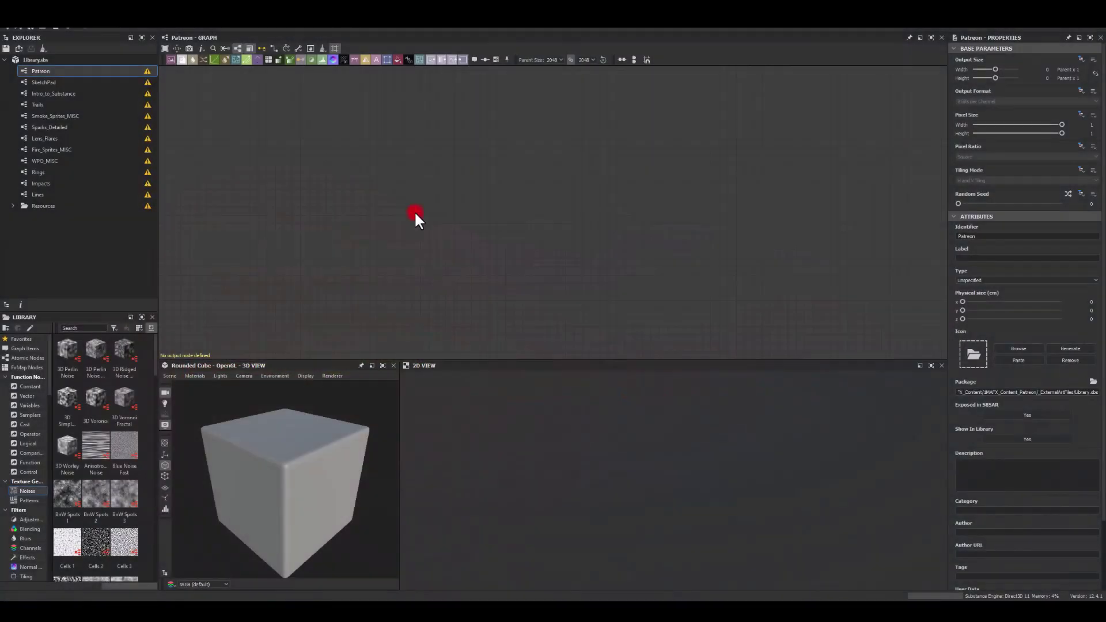
- In the Substance Designer Patreon graph, add a Shape node and set its pattern to Thorn
key("space")
type("shap")
left_click(427, 231)
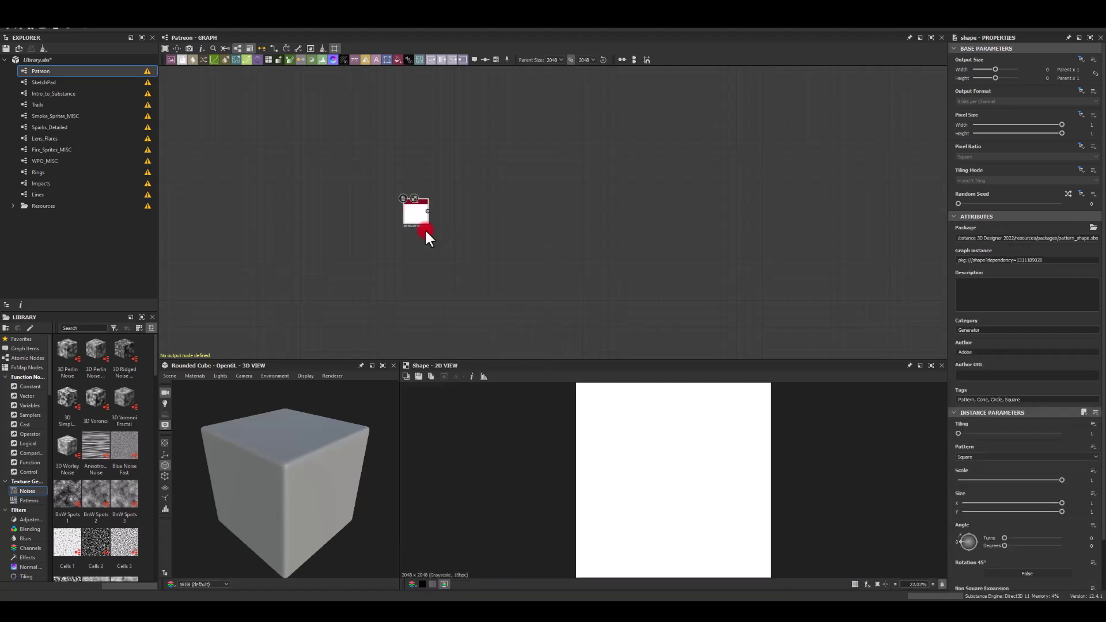
scroll(397, 207, "up", 5)
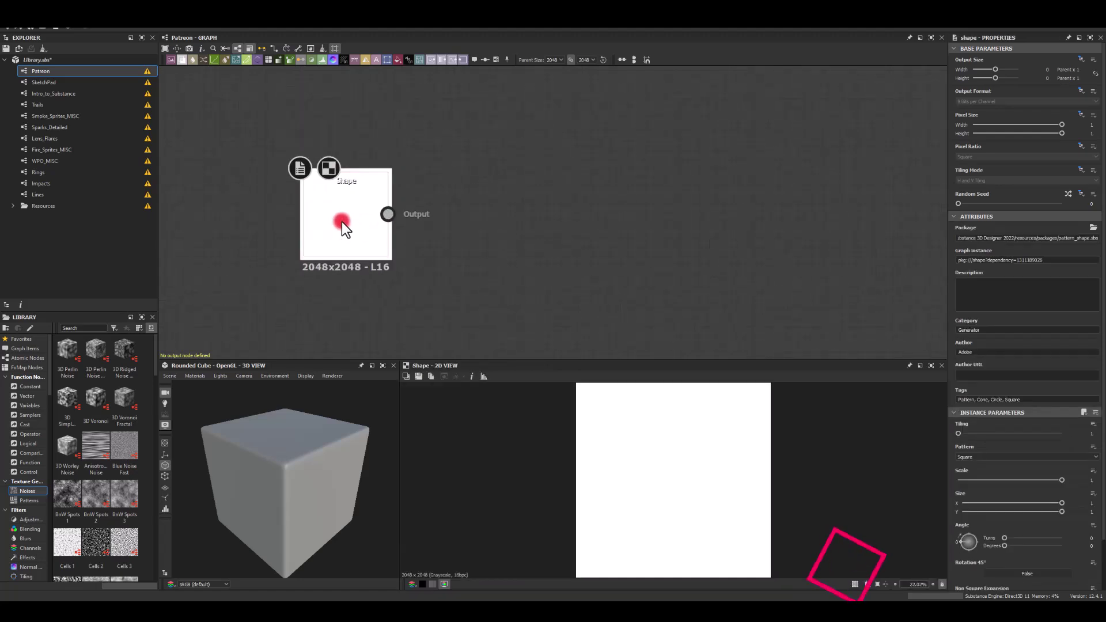
scroll(346, 219, "down", 3)
left_click(365, 205)
left_click(963, 455)
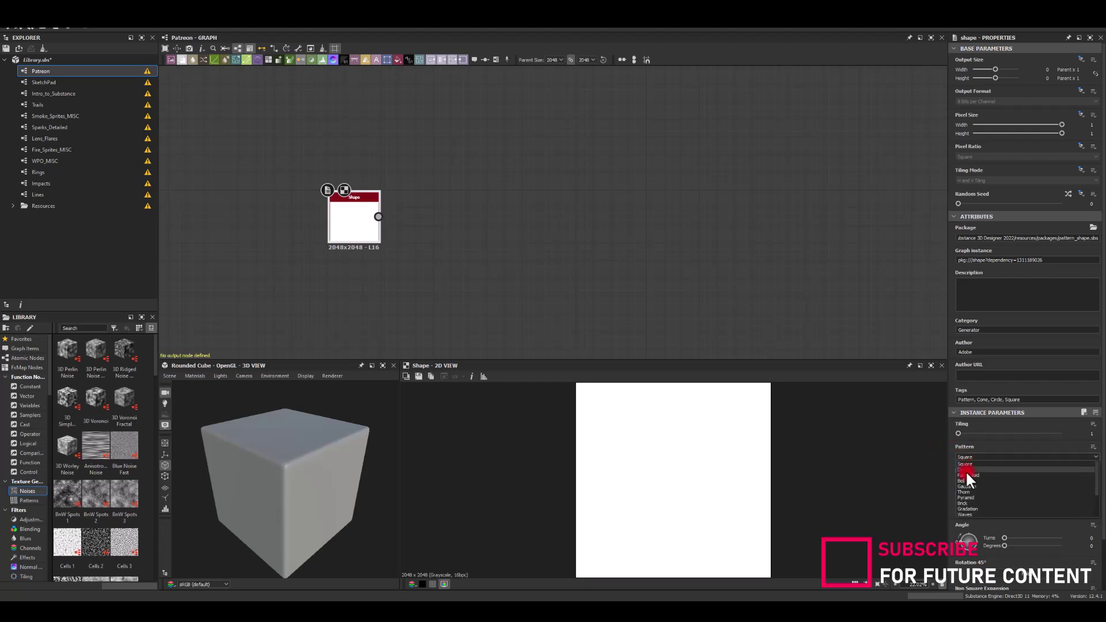
left_click(970, 491)
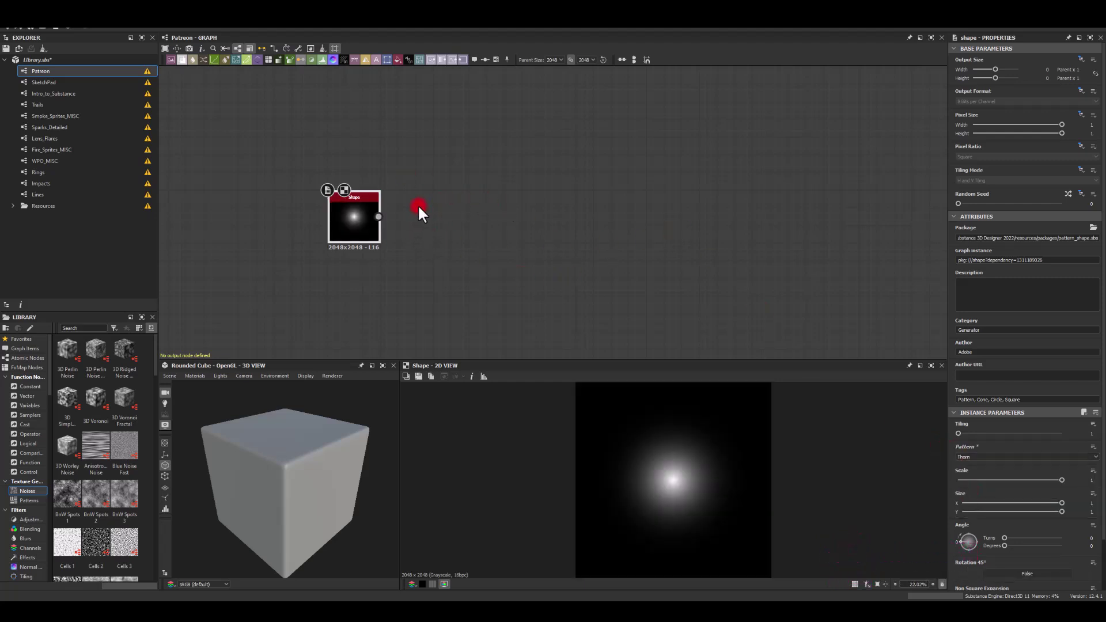
middle_click_drag(420, 206, 454, 211)
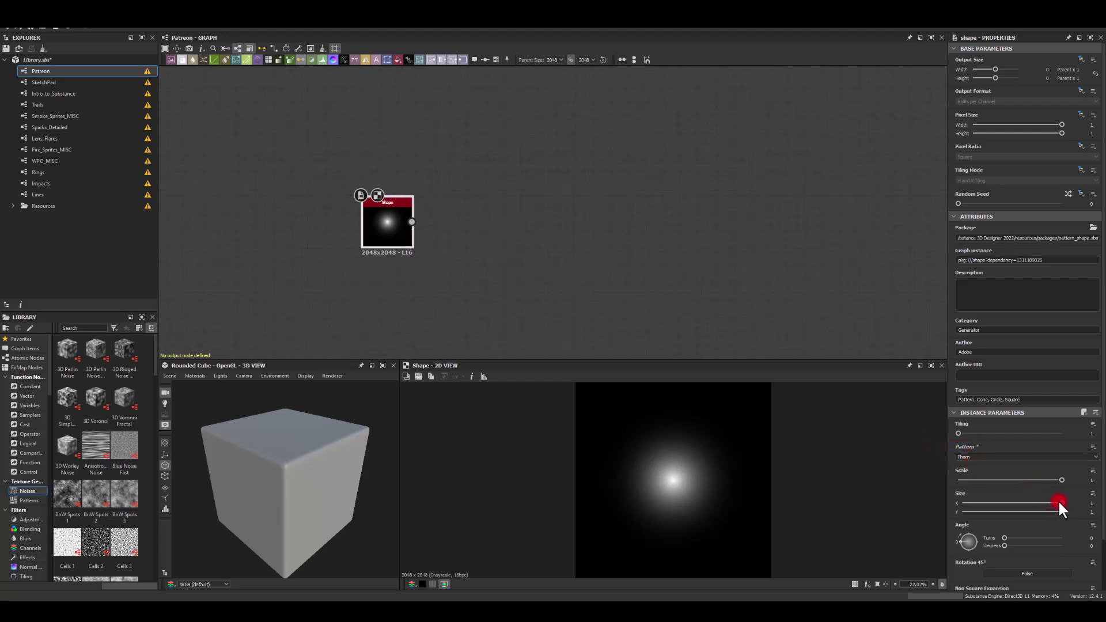
- Flatten the Shape node into a thin horizontal streak with Y size 0.03 and scale 1.5
left_click_drag(1057, 503, 964, 509)
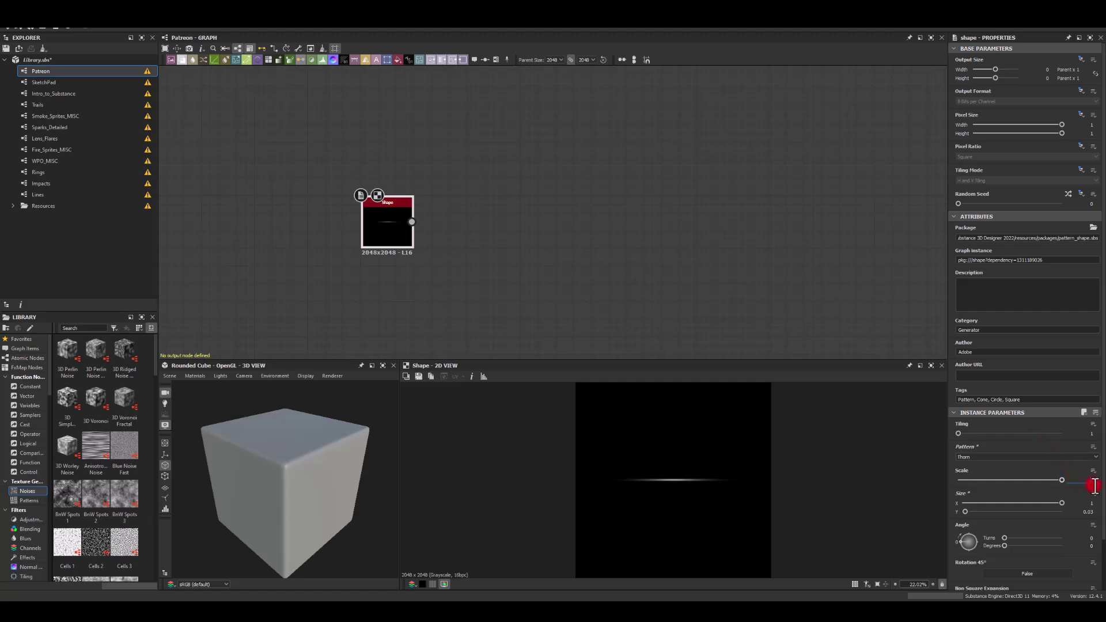
type("1.5")
key("Return")
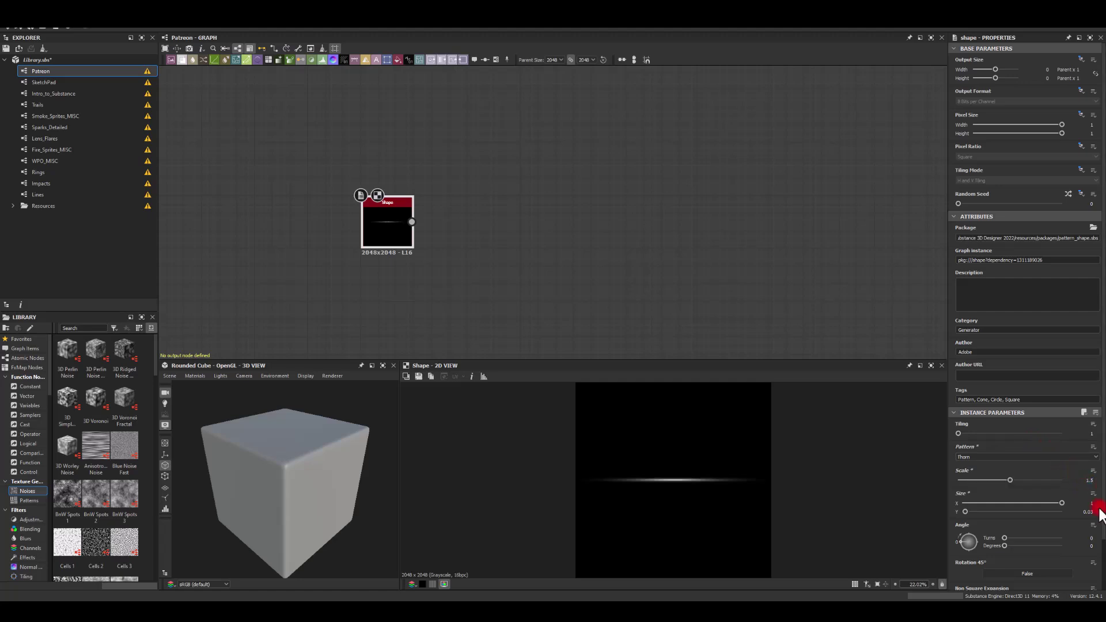
- Examine the tiled 2D preview of the streak at several magnifications to check its ends at the texture borders
scroll(678, 482, "down", 5)
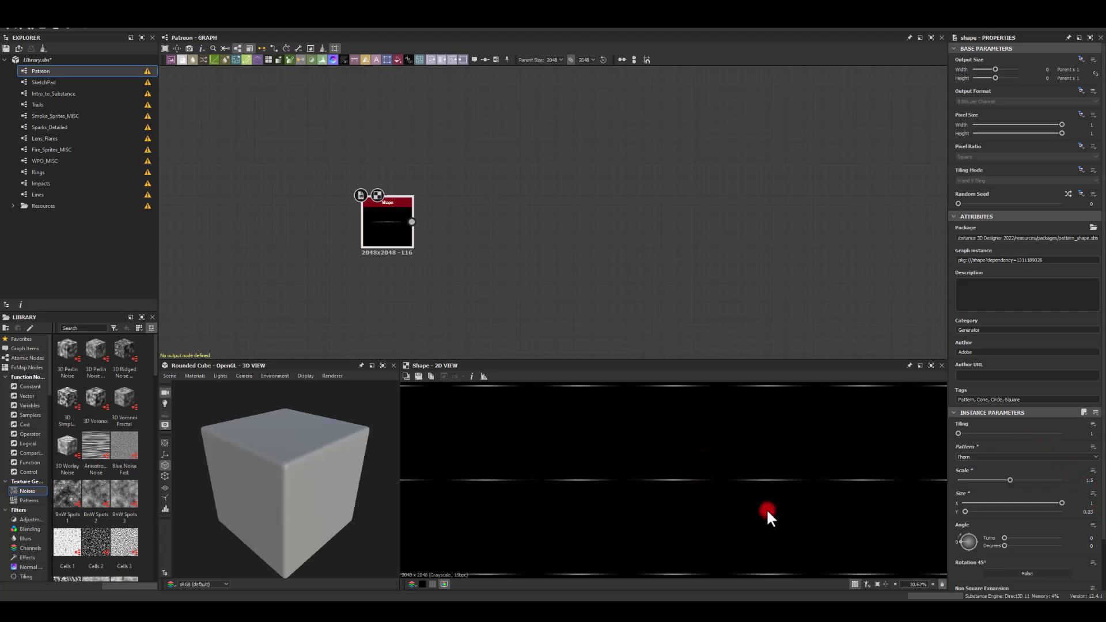
scroll(686, 478, "up", 3)
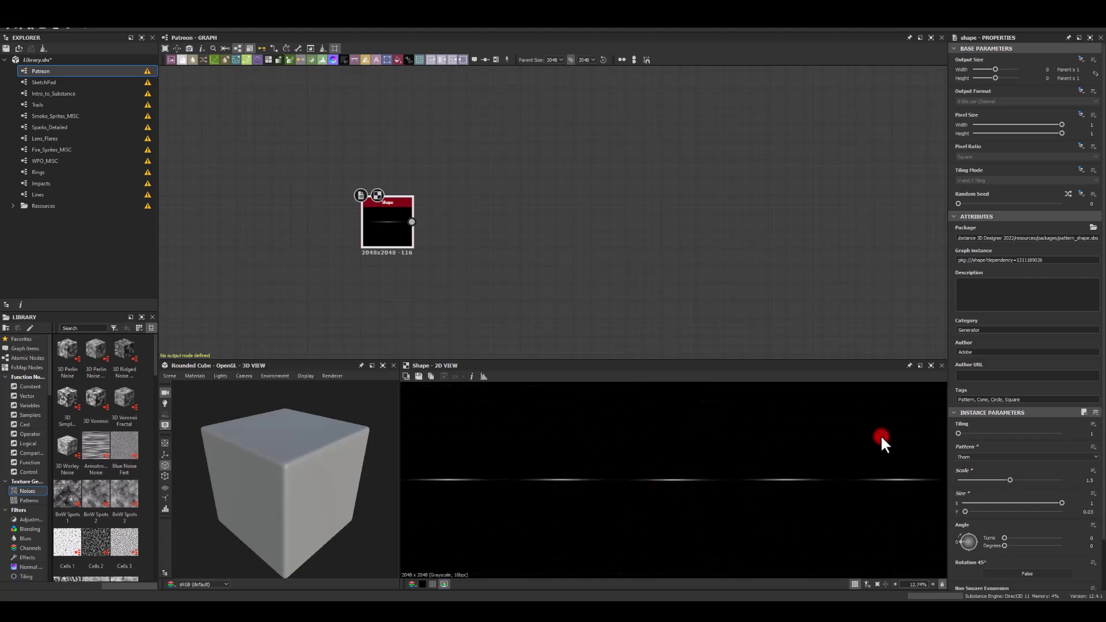
scroll(688, 474, "down", 3)
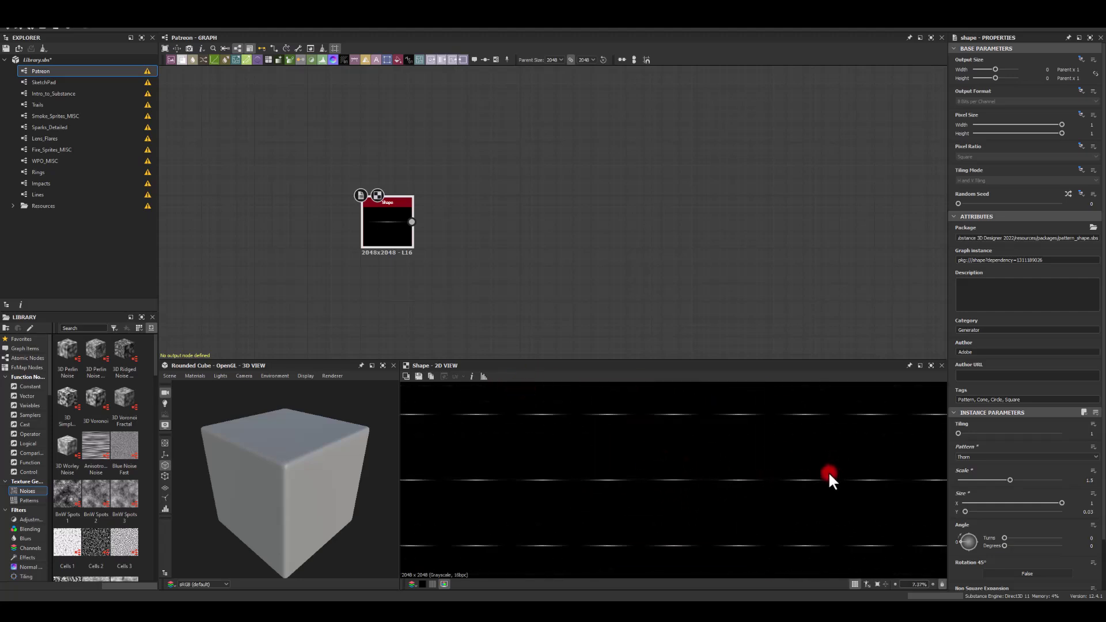
scroll(783, 495, "up", 3)
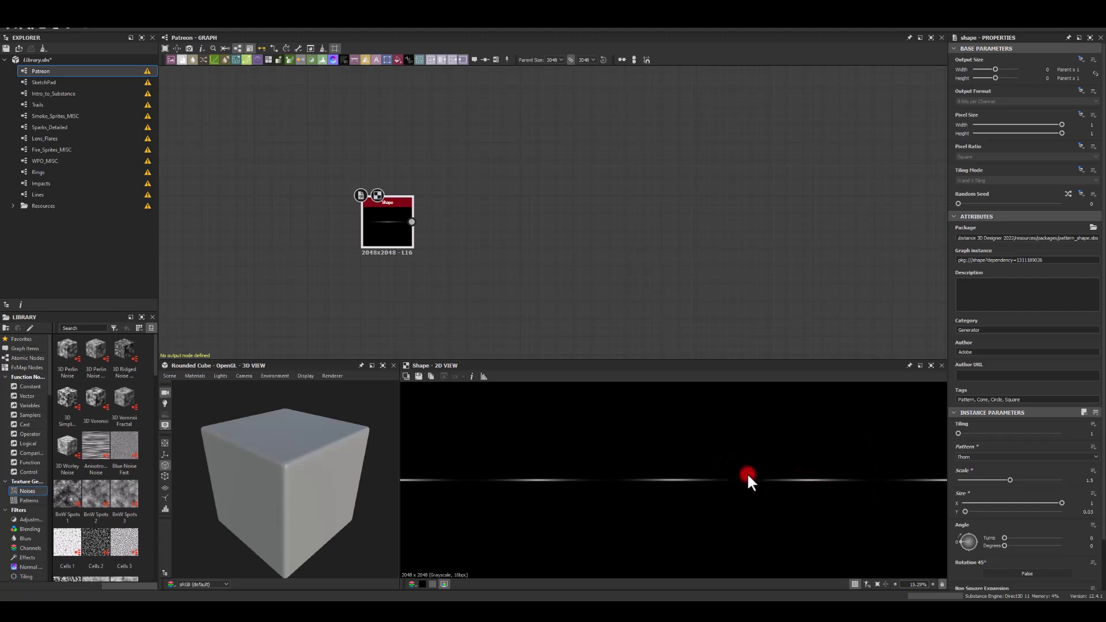
scroll(743, 481, "up", 2)
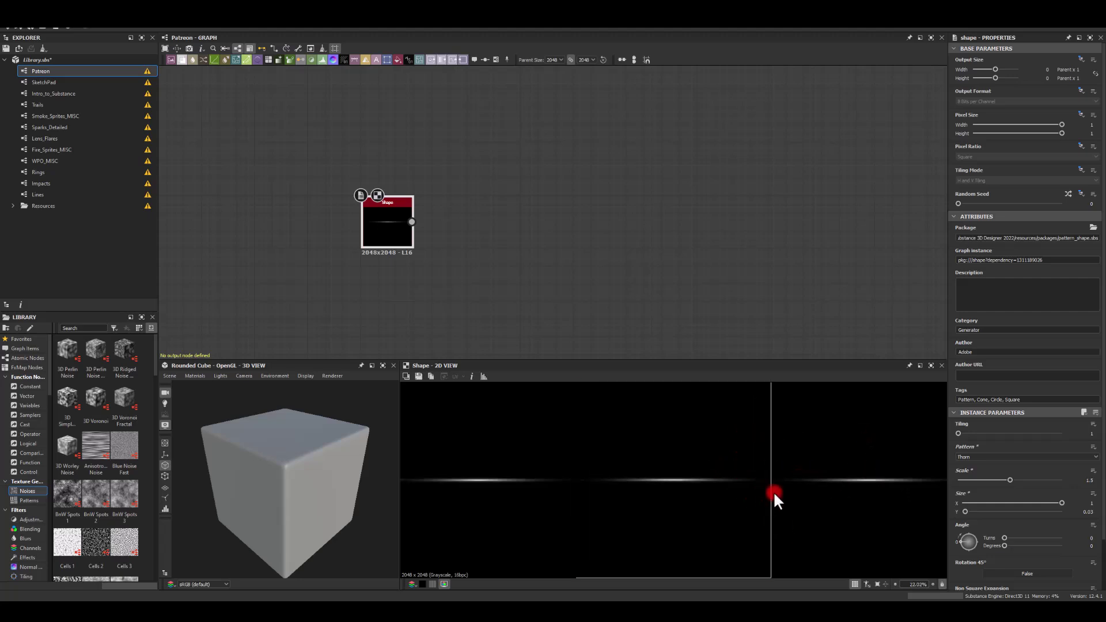
scroll(829, 501, "down", 3)
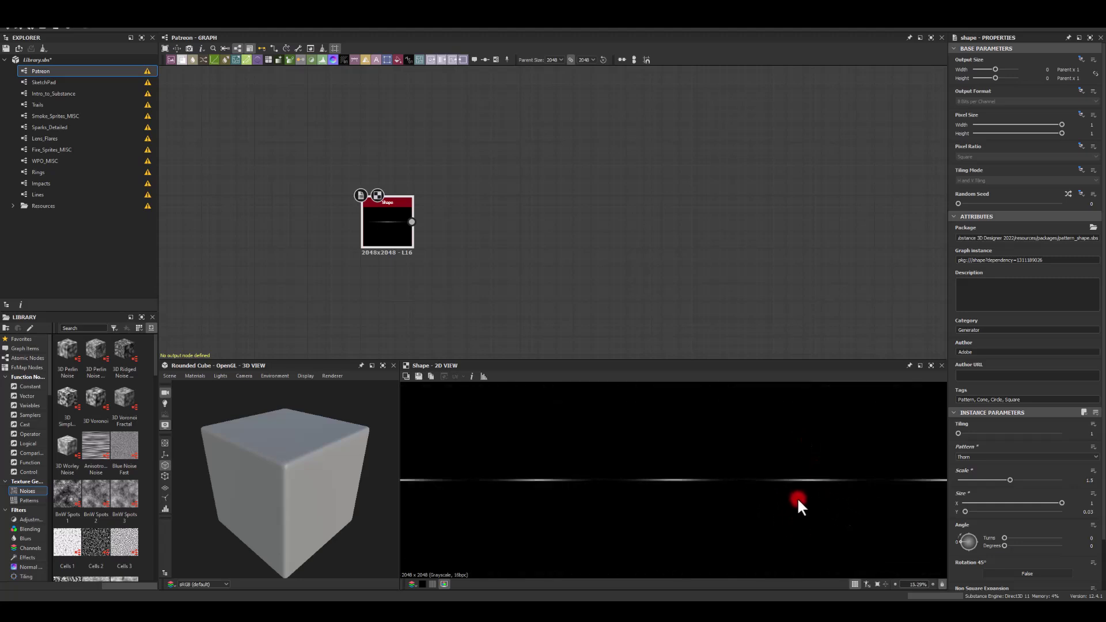
scroll(691, 484, "up", 3)
- Set the Shape node's Y size to 0.02
left_click(377, 219)
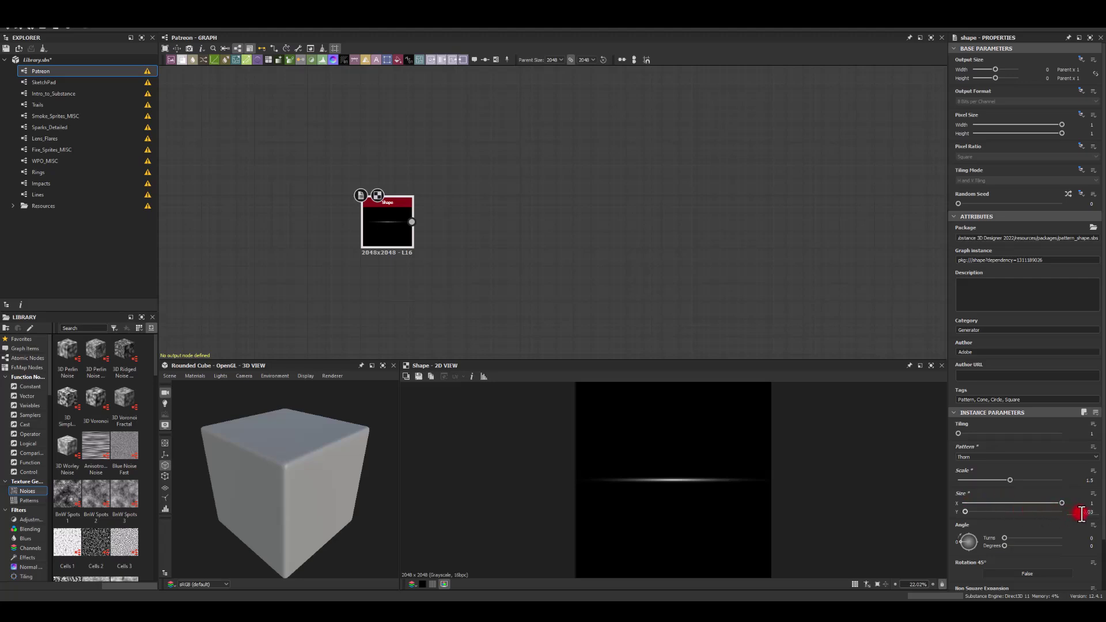
type("2")
key("Return")
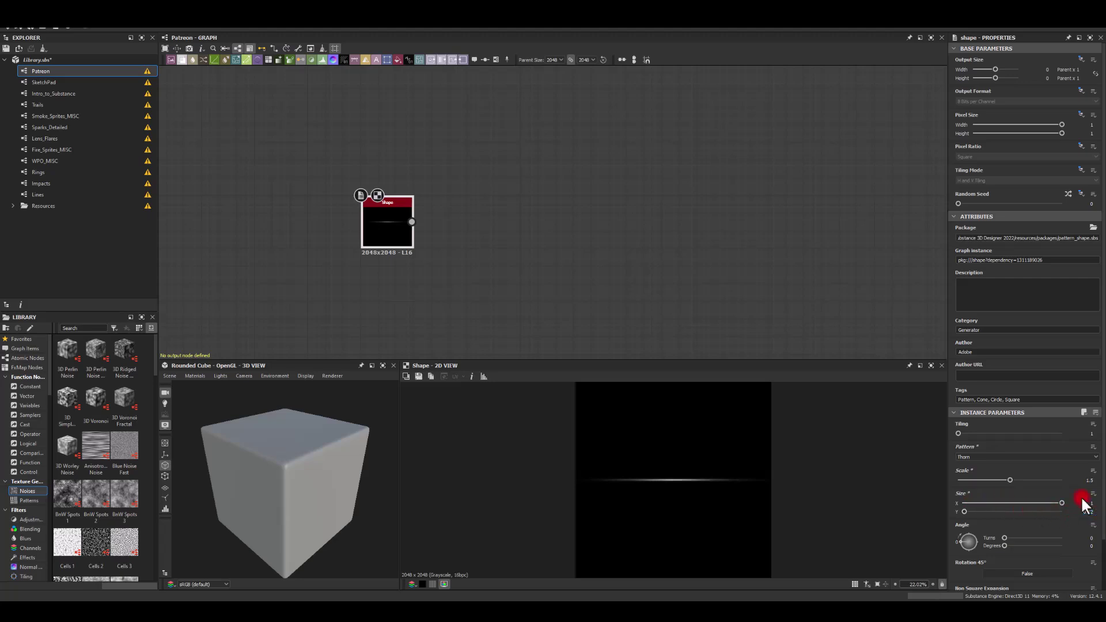
- Reposition the Shape node in the graph and duplicate it, with the copy directly above the original
left_click(503, 227)
left_click_drag(375, 225, 341, 238)
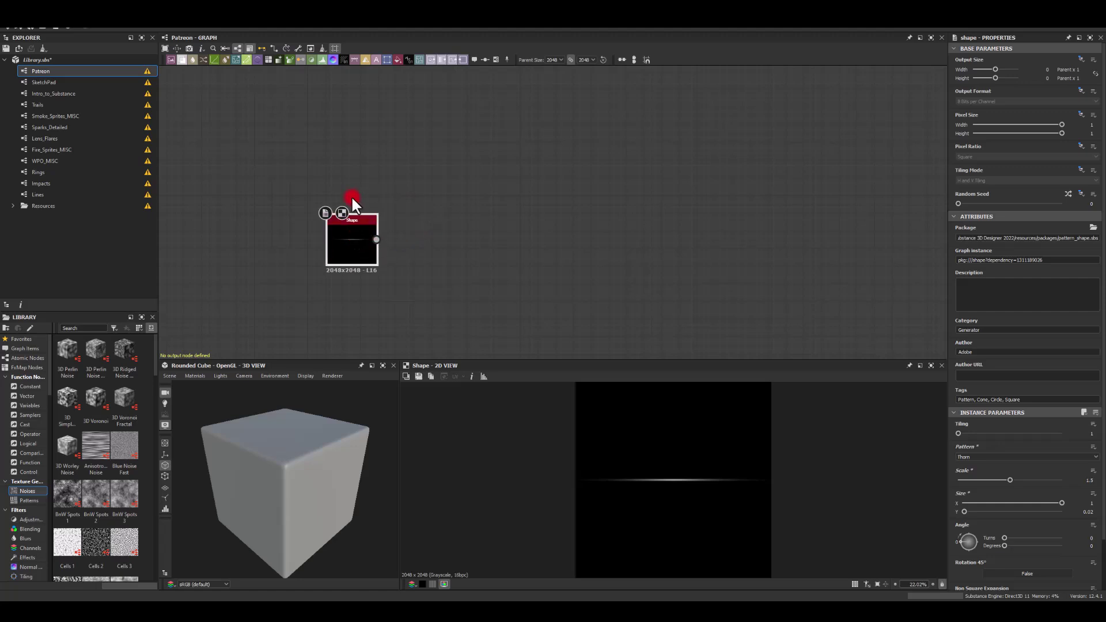
key("ctrl+d")
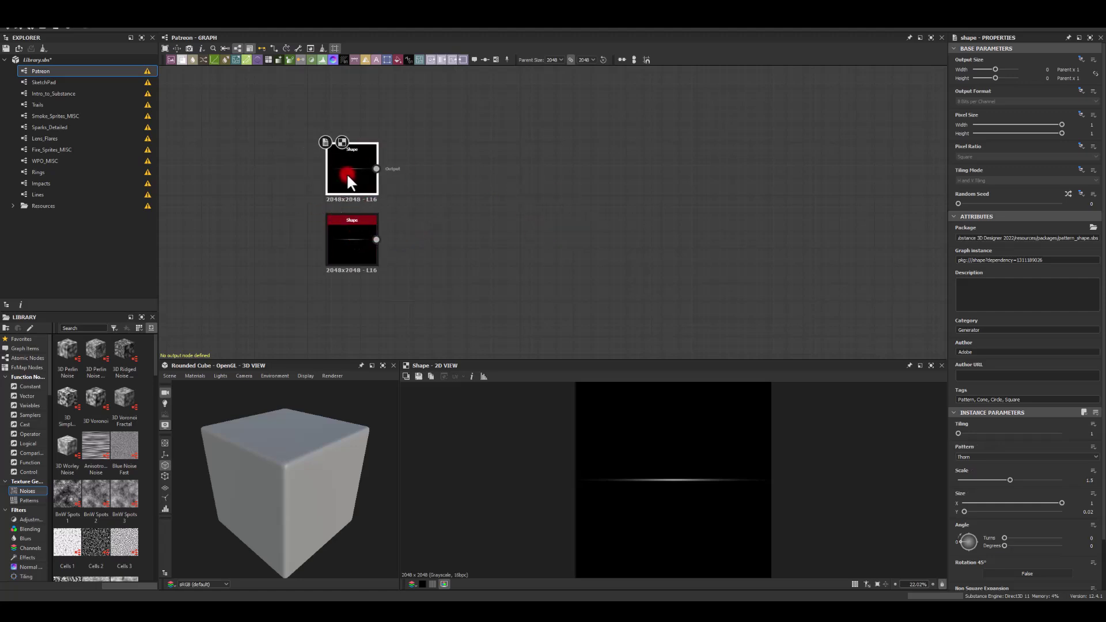
- Add a Blend node with the upper Shape feeding its foreground input and the lower Shape feeding its background input
scroll(348, 174, "up", 3)
left_click_drag(390, 167, 518, 236)
type("bl")
left_click(556, 255)
left_click_drag(391, 314, 503, 232)
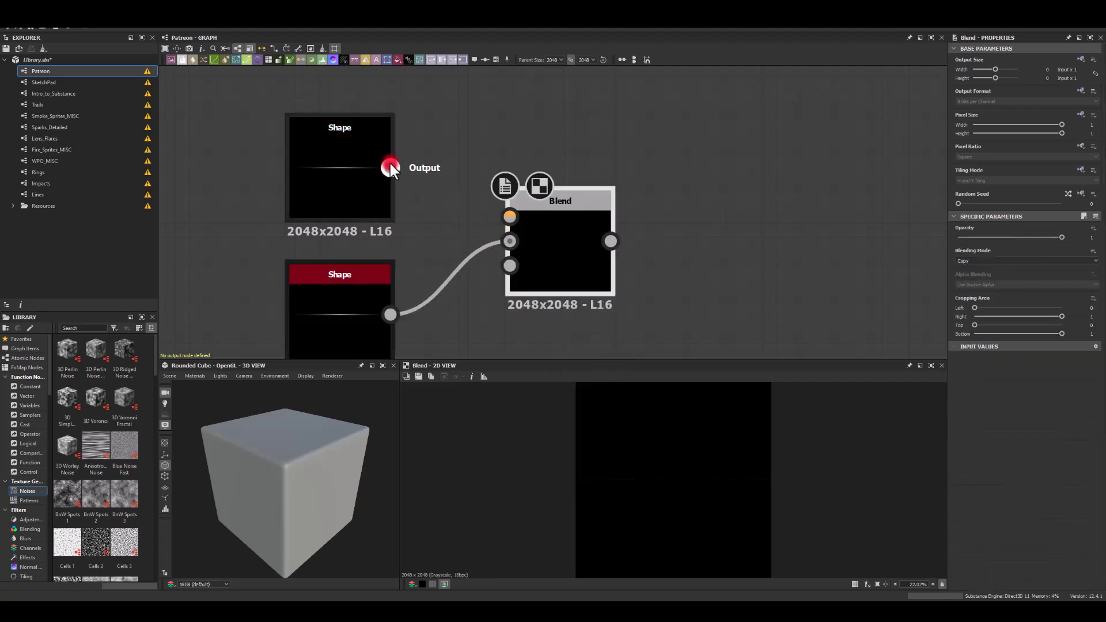
left_click_drag(390, 167, 512, 214)
- Set the Blend node's blending mode to Add (Linear Dodge)
left_click(570, 233)
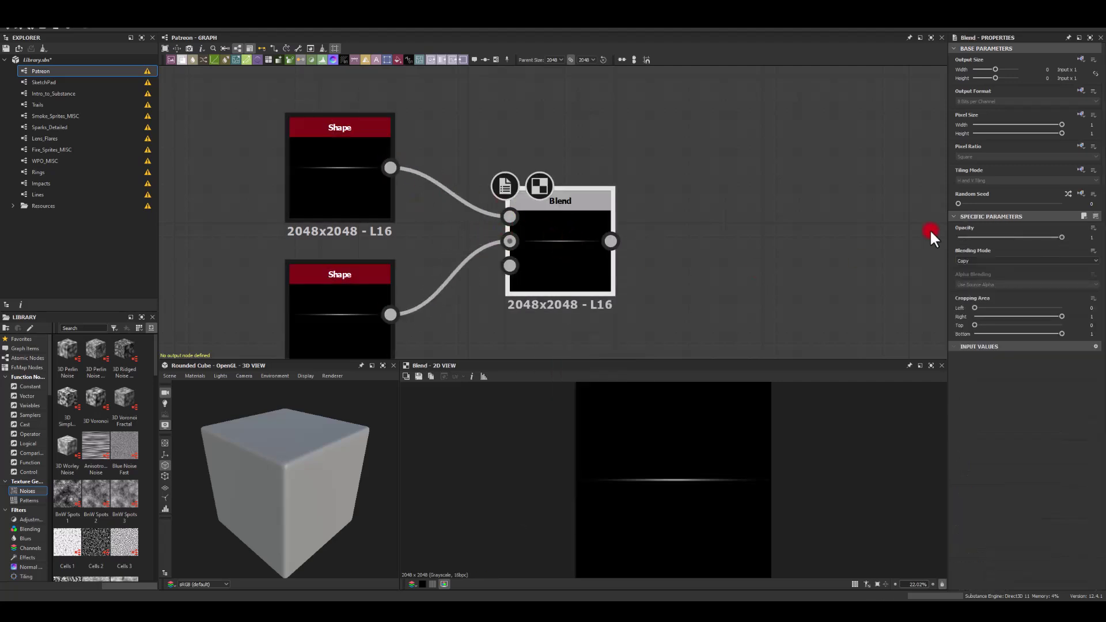
left_click(986, 261)
left_click(978, 272)
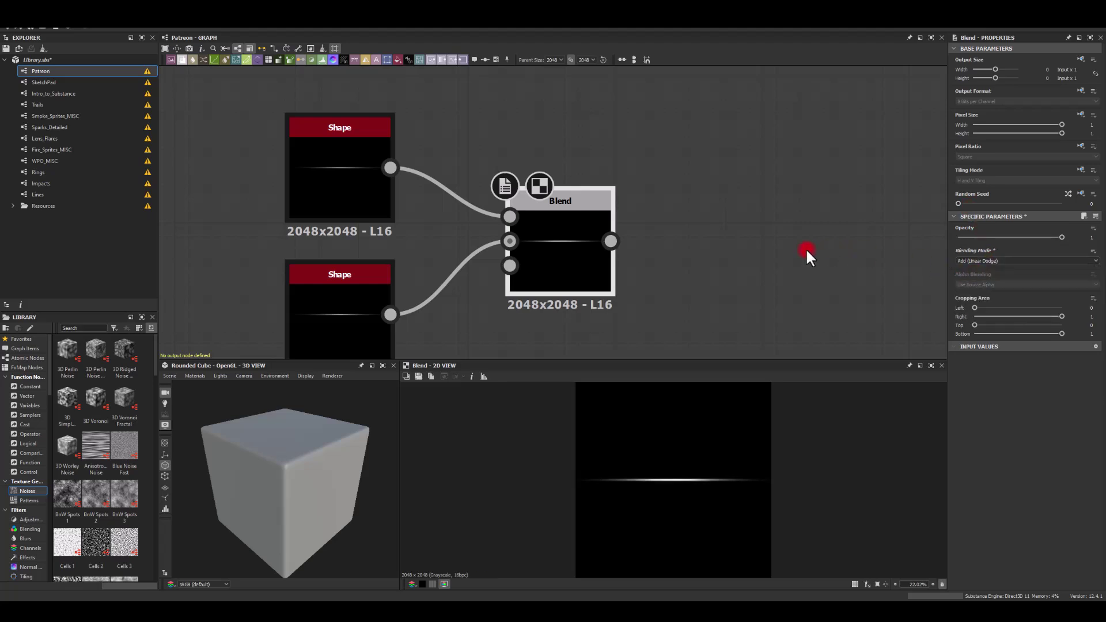
- Set the upper Shape node's Y size to 0.16 for a thicker glow around the streak
left_click(319, 177)
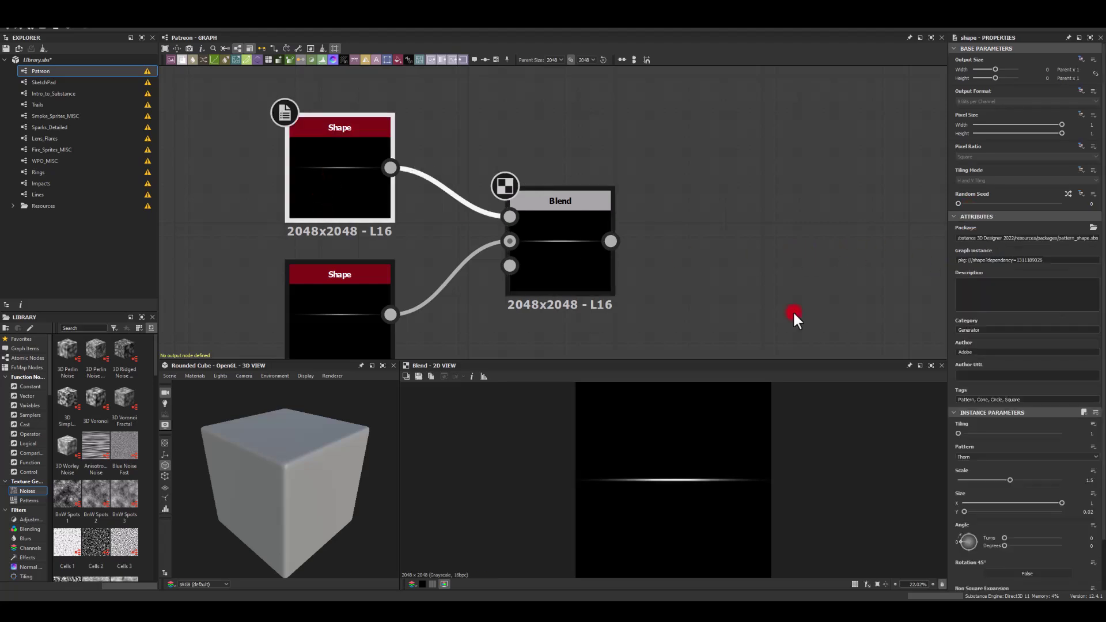
left_click_drag(966, 509, 978, 512)
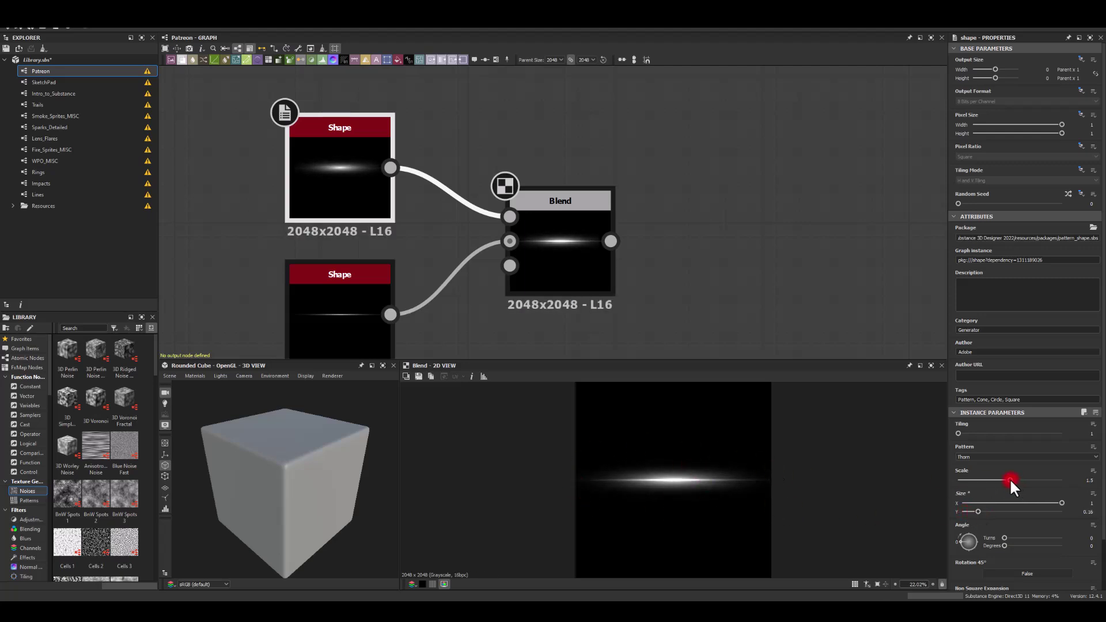
- Set the upper Shape node's scale to 1.17 and the Blend node's opacity to 0.4
left_click_drag(1010, 479, 1003, 479)
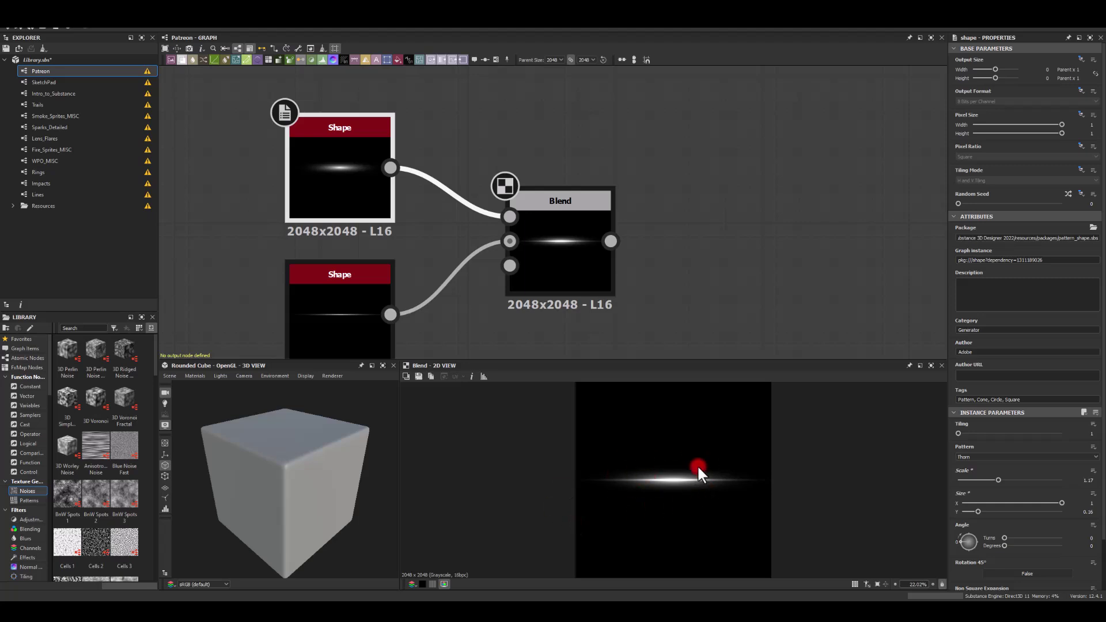
left_click(555, 255)
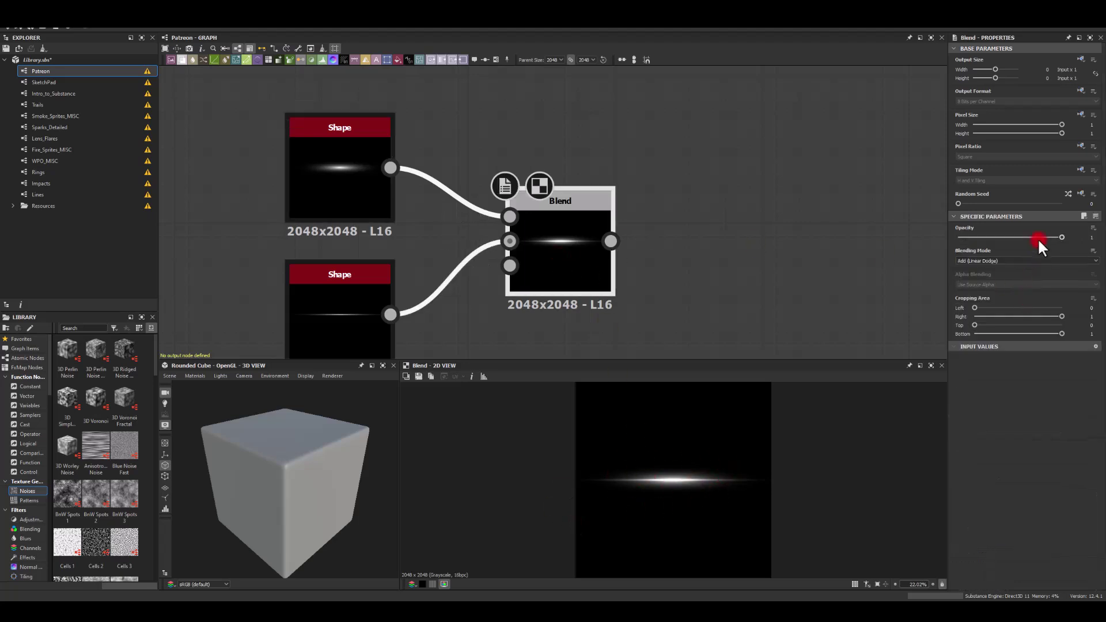
left_click_drag(1062, 237, 1007, 237)
left_click(1090, 237)
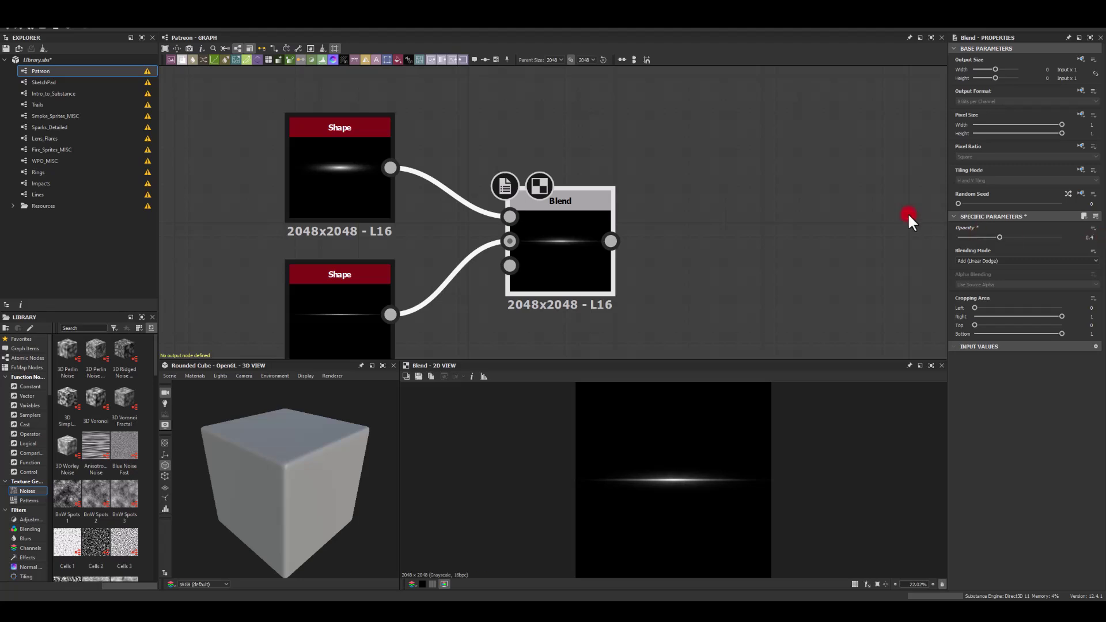
- Duplicate the Blend node to its upper right and feed the original Blend's output into the copy's background input
scroll(628, 153, "down", 2)
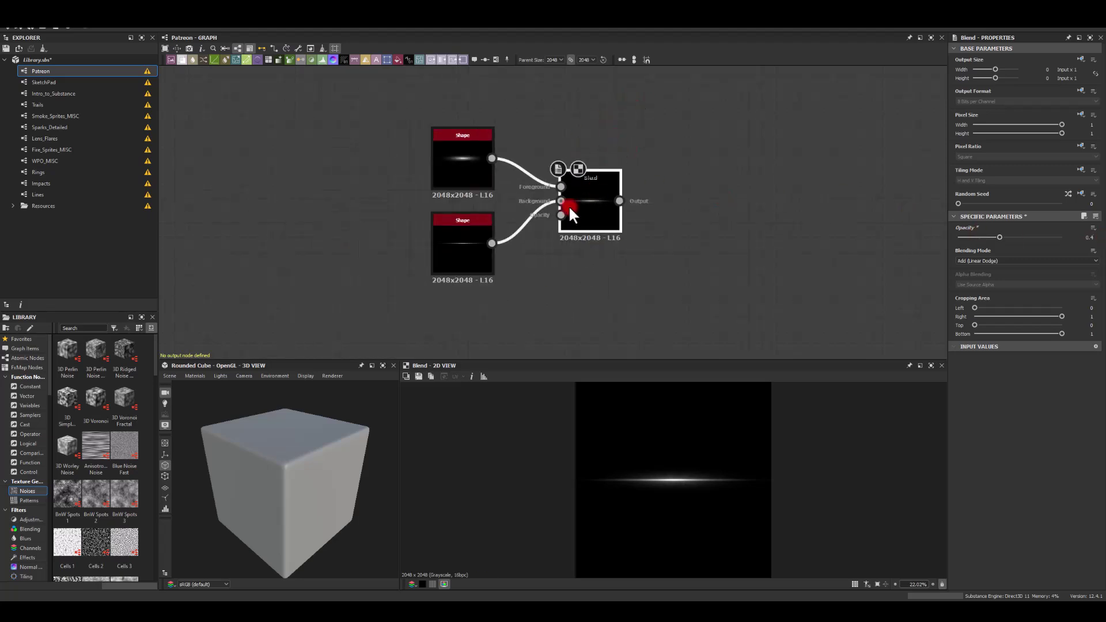
key("ctrl+d")
left_click_drag(568, 214, 696, 162)
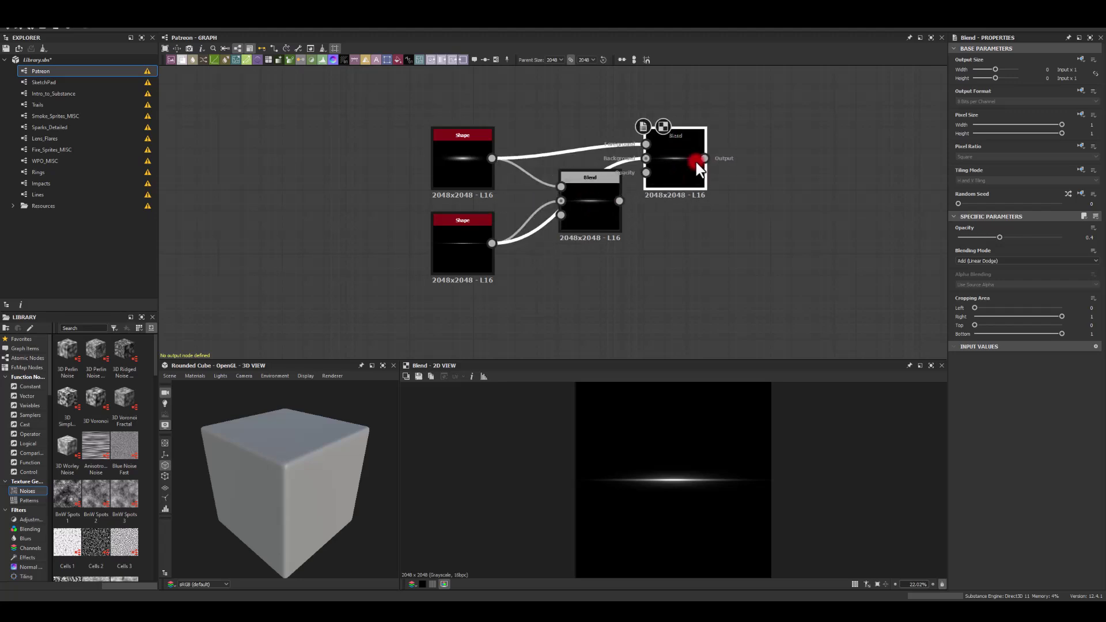
left_click_drag(619, 201, 711, 166)
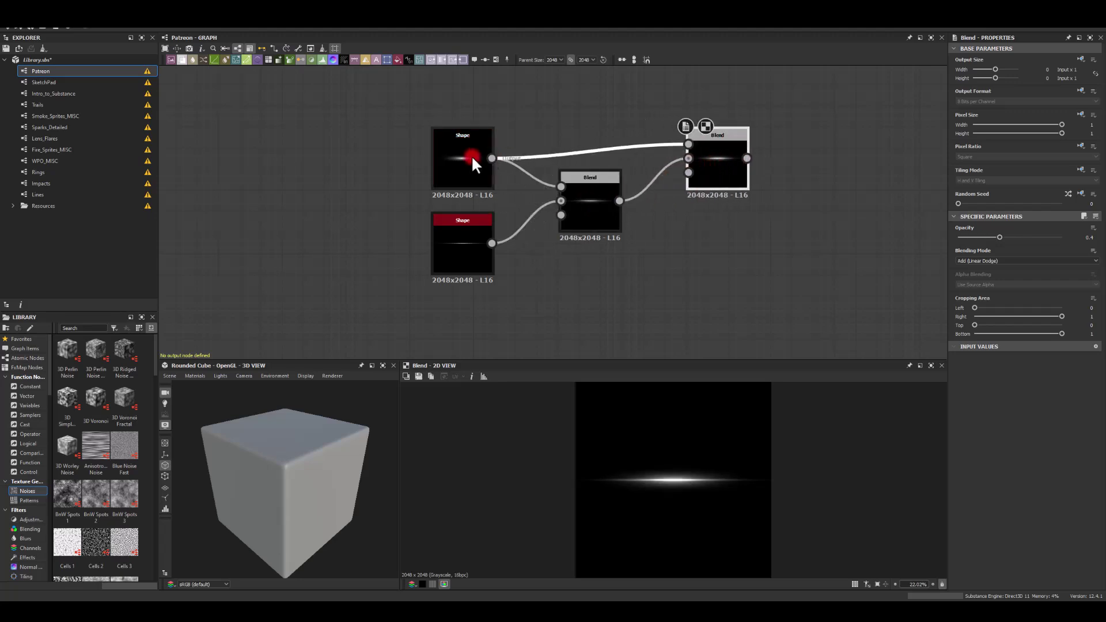
- Duplicate the upper Shape node, place the copy above the first Blend, and connect it to the second Blend's foreground input
left_click(465, 154)
key("ctrl+d")
left_click_drag(543, 189, 719, 152)
left_click(720, 155)
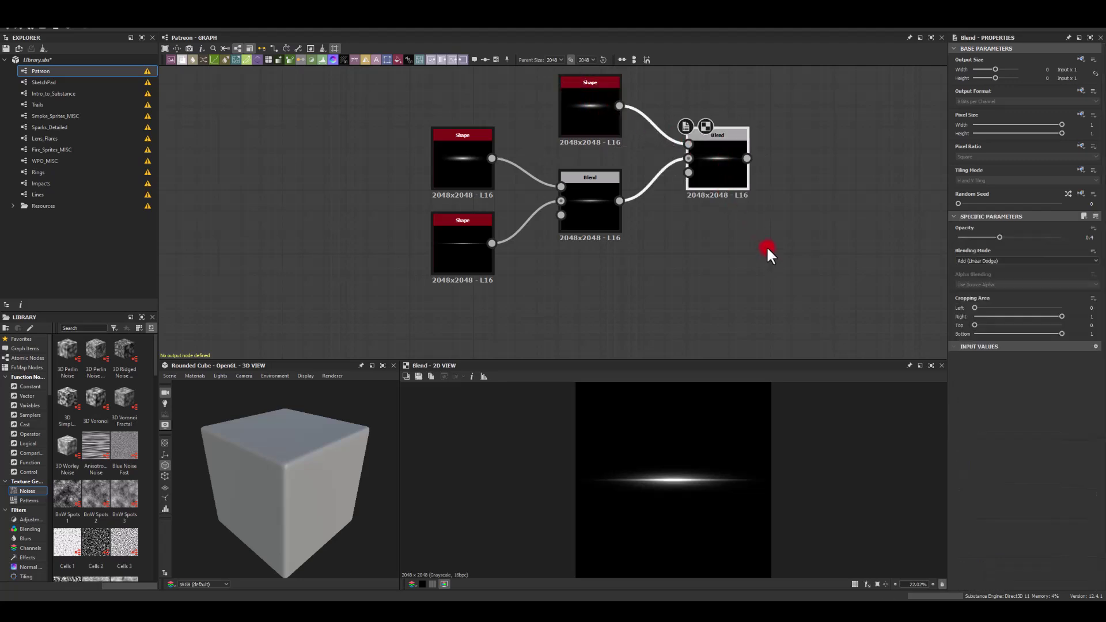
- Set the duplicated Shape node's Y size to 0.37 for a taller glow
left_click(621, 118)
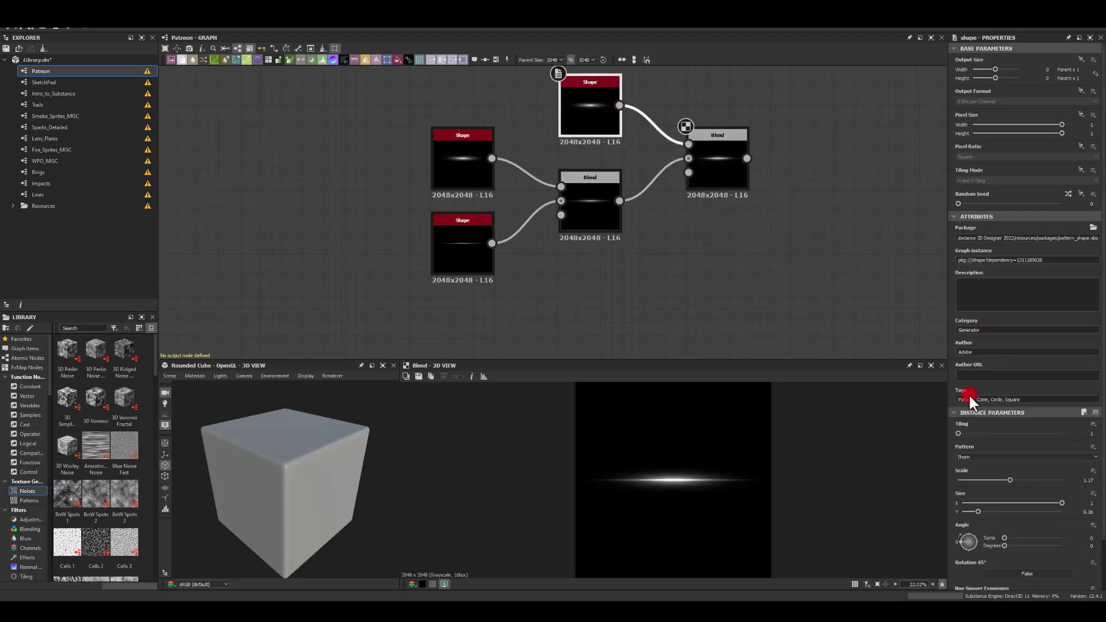
mouse_move(979, 513)
left_mouse_down()
mouse_move(1009, 513)
mouse_move(993, 512)
left_mouse_up()
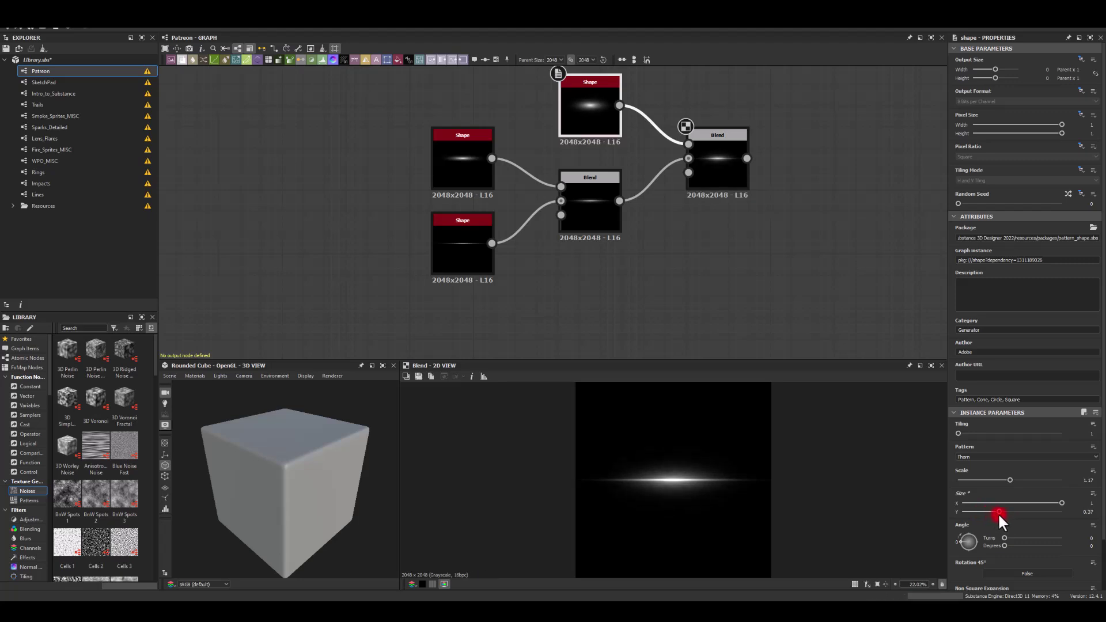
left_click(724, 149)
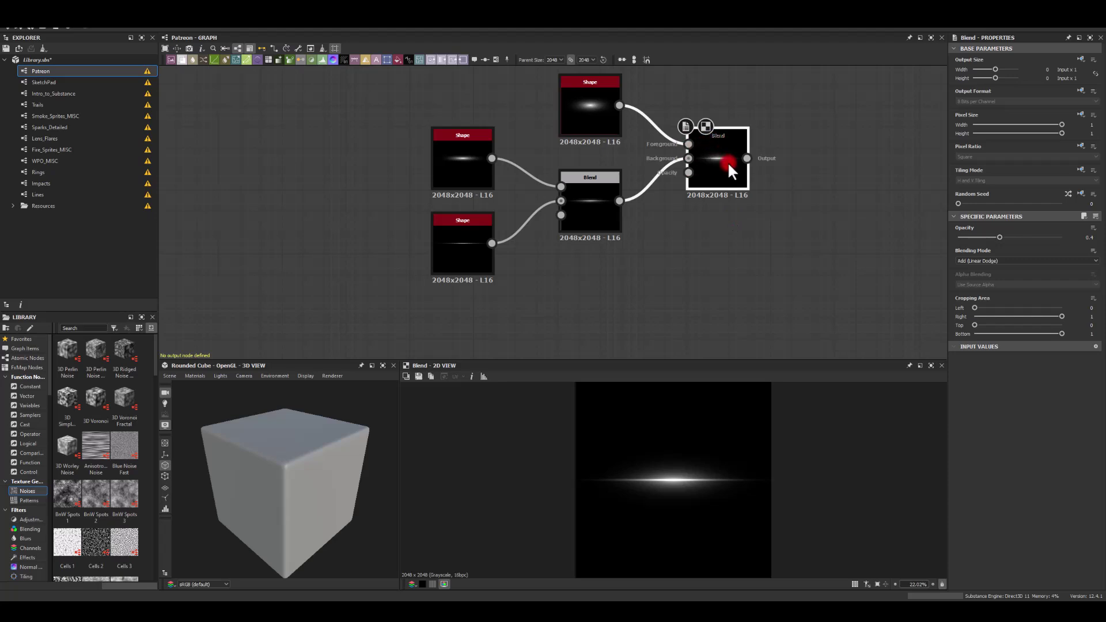
- Duplicate the second Blend node and place the copy to its upper right
middle_click_drag(807, 235, 680, 246)
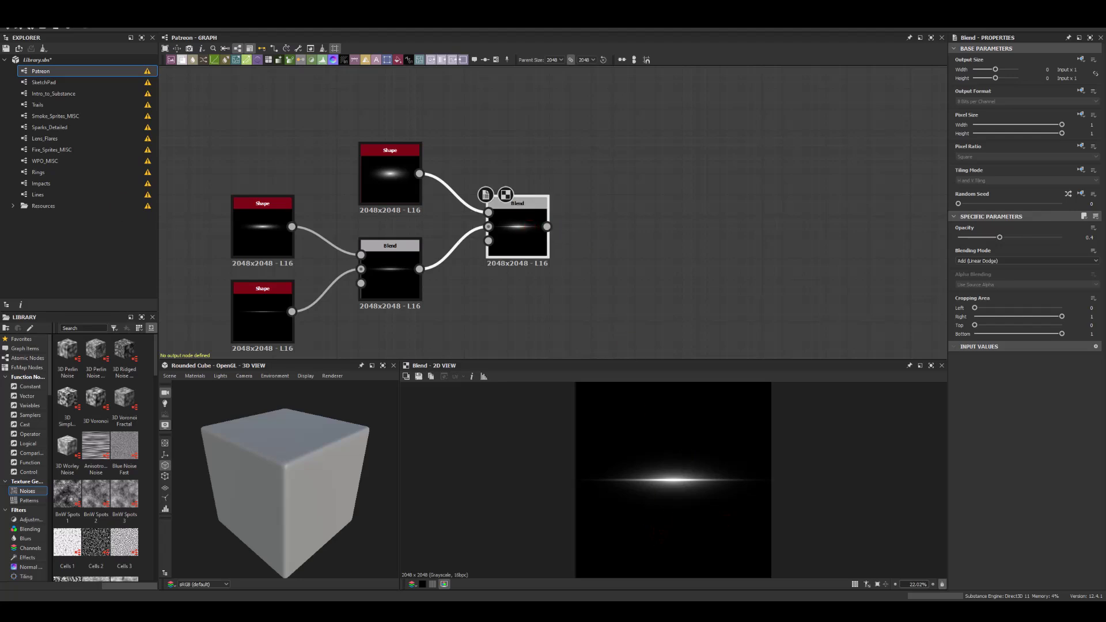
middle_click_drag(676, 205, 644, 259)
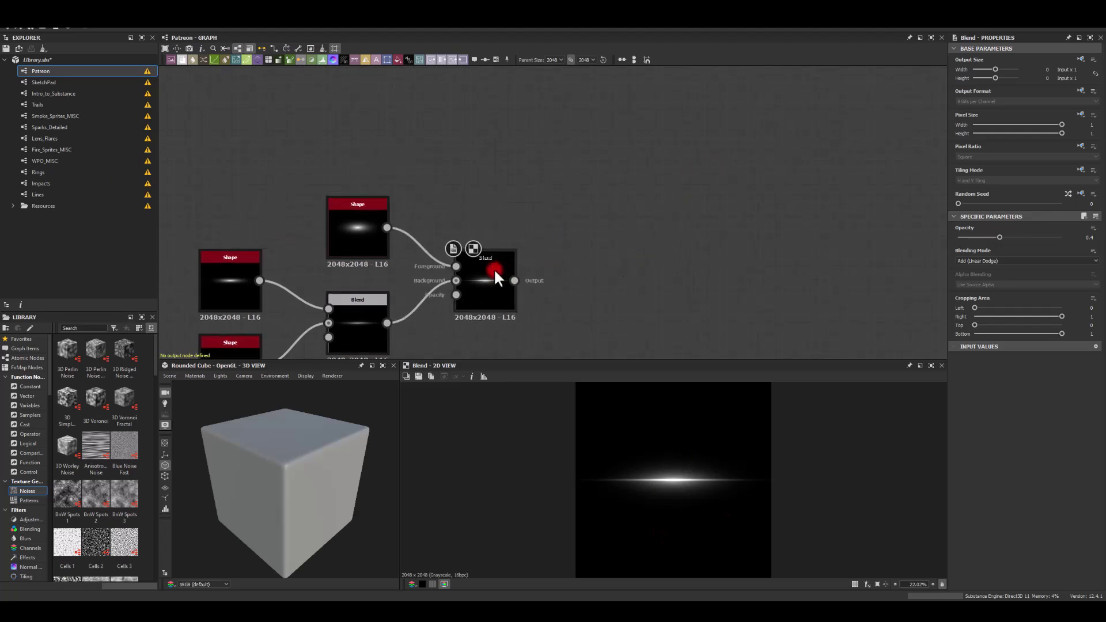
key("ctrl+v")
left_click_drag(558, 237, 618, 241)
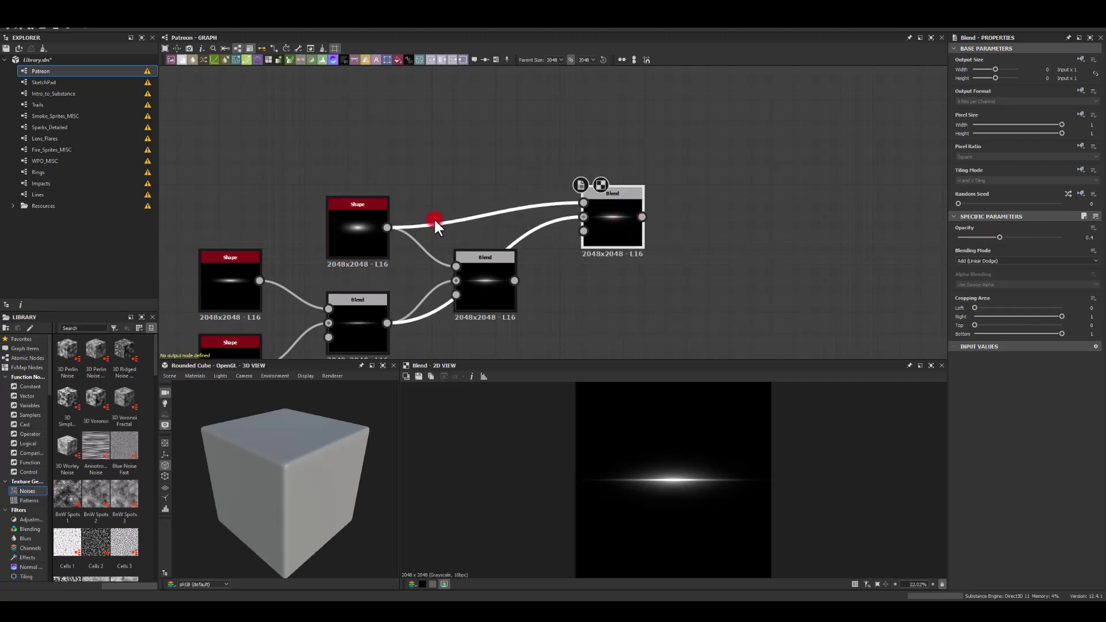
- Duplicate the topmost Shape node, place the copy above the second Blend, connect it to the third Blend's foreground, and preview that Blend
left_click(360, 214)
left_click(449, 166)
key("ctrl+v")
left_click_drag(560, 205, 637, 234)
double_click(611, 218)
- Set the newest Shape node's Y size to 1 for a round glow
left_click(484, 181)
left_click_drag(998, 509, 1089, 535)
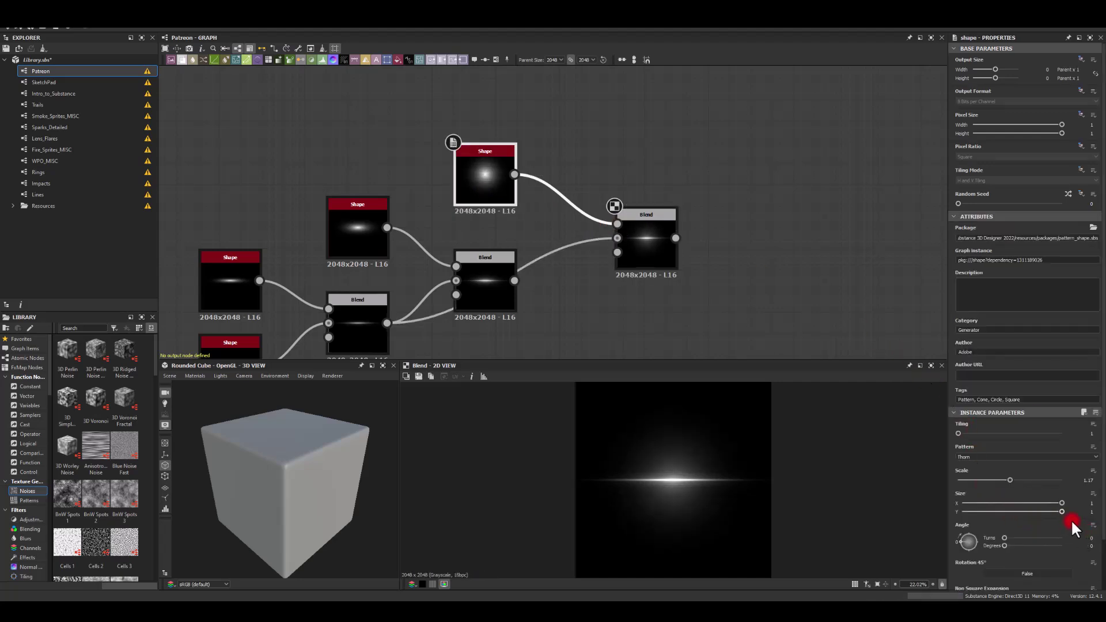
left_click(1036, 512)
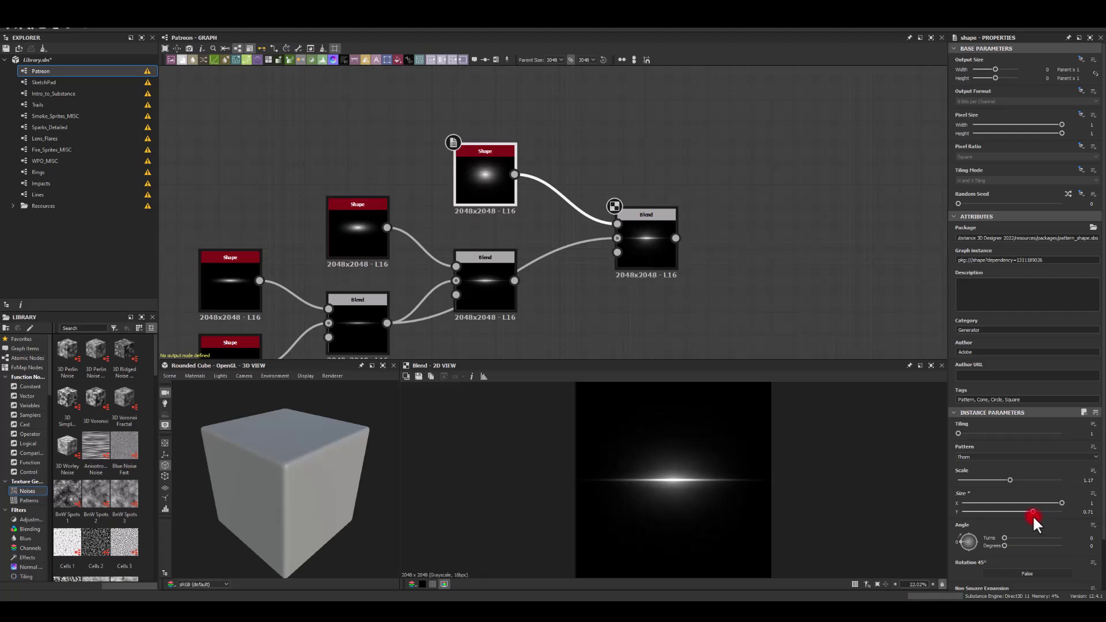
double_click(1088, 512)
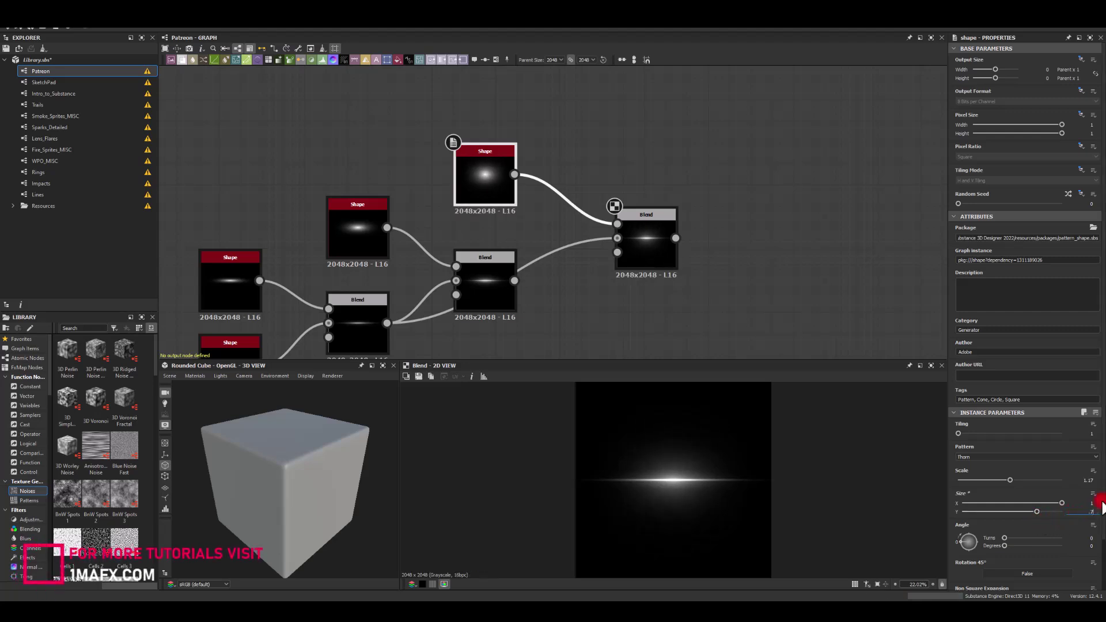
type("0.7")
key("Return")
- Set the round-glow Shape node's scale to 2.24, judging the glow's falloff in the tiled 2D preview
left_click_drag(1009, 478, 1072, 514)
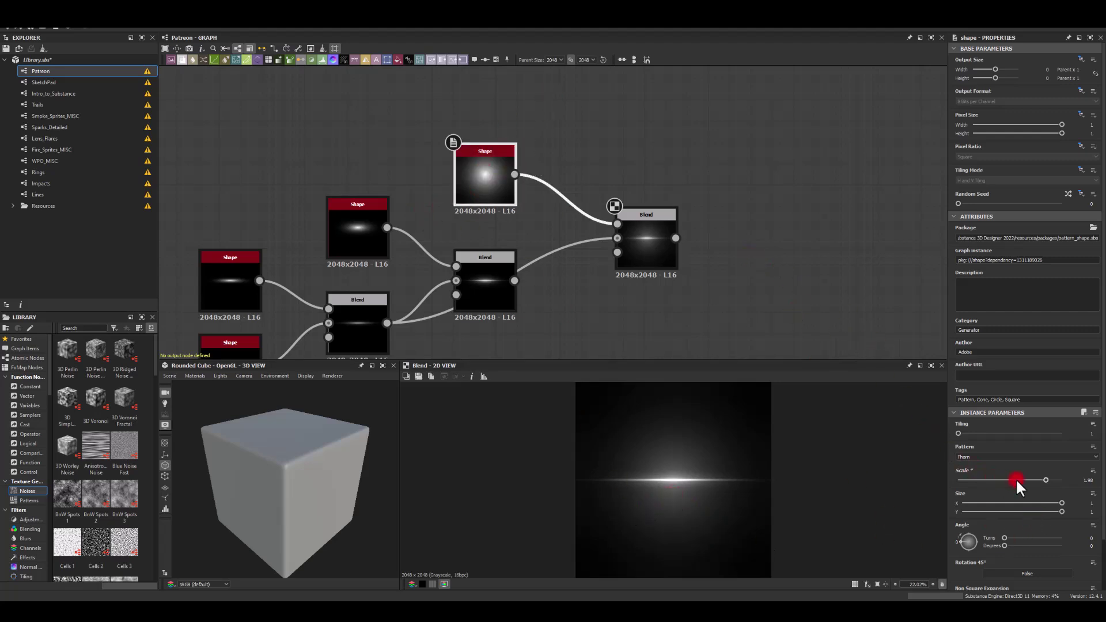
left_click_drag(1045, 480, 1103, 484)
scroll(642, 461, "down", 5)
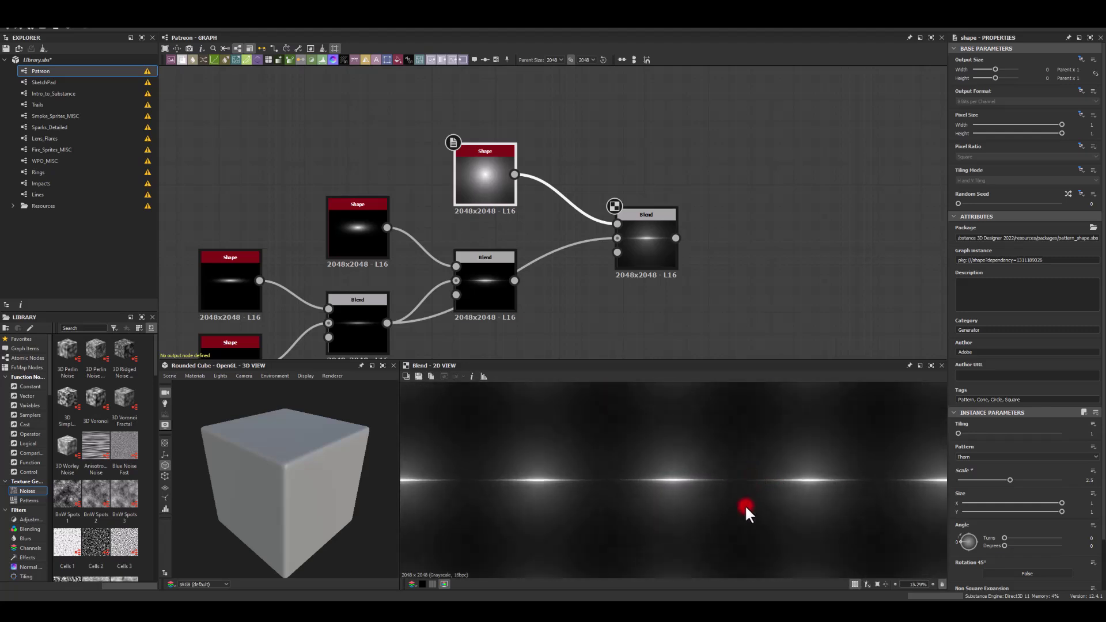
scroll(733, 493, "up", 3)
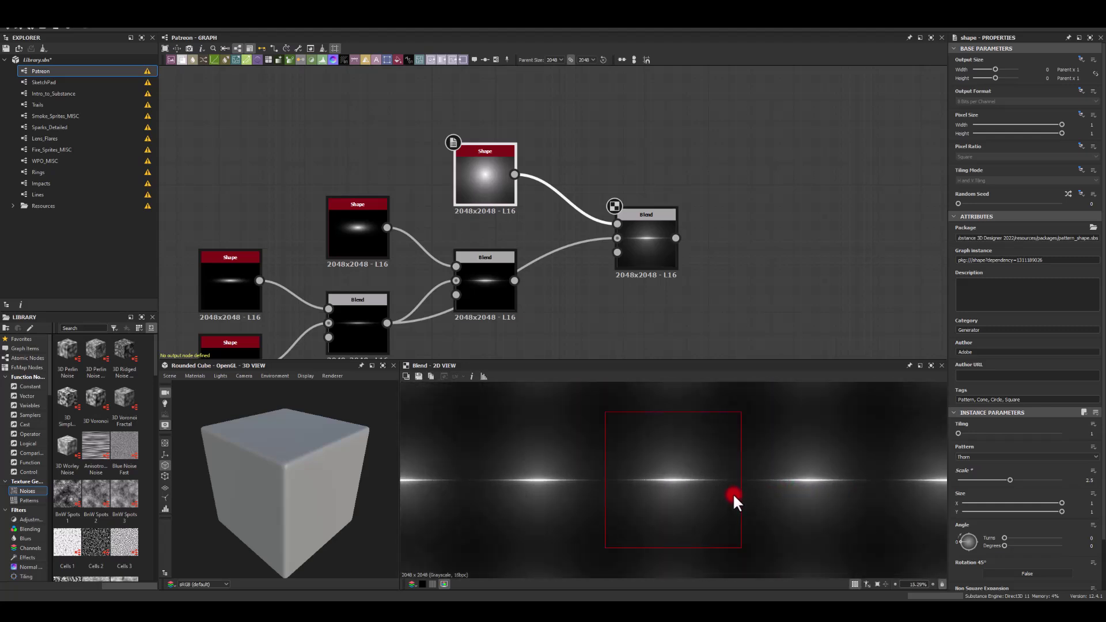
left_click(769, 298)
scroll(679, 459, "down", 3)
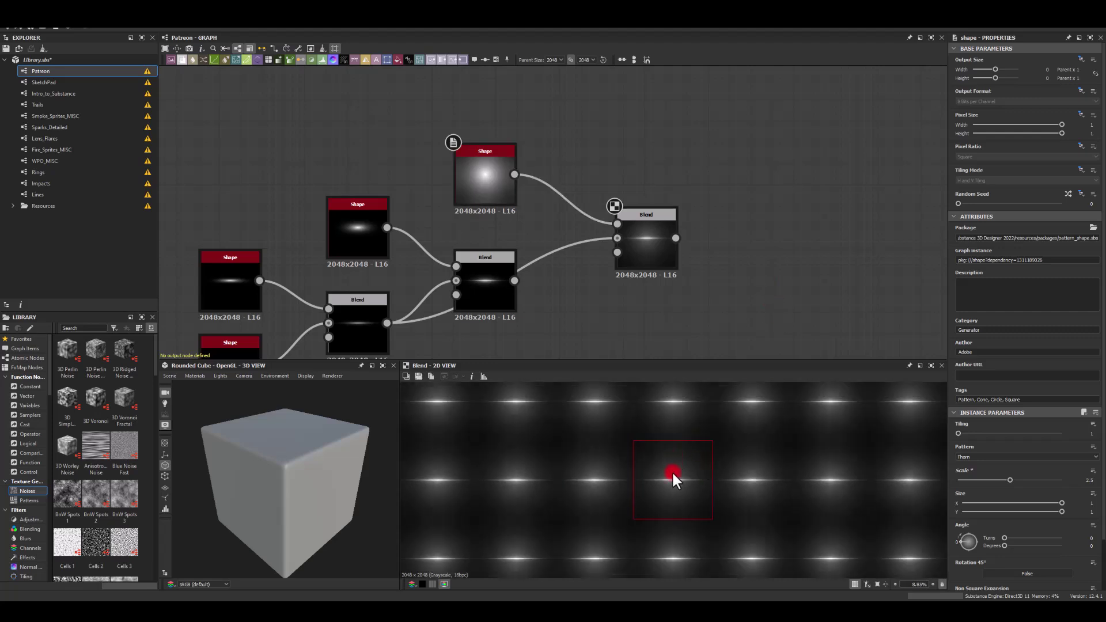
right_click(756, 270)
left_click(658, 243)
left_click(473, 161)
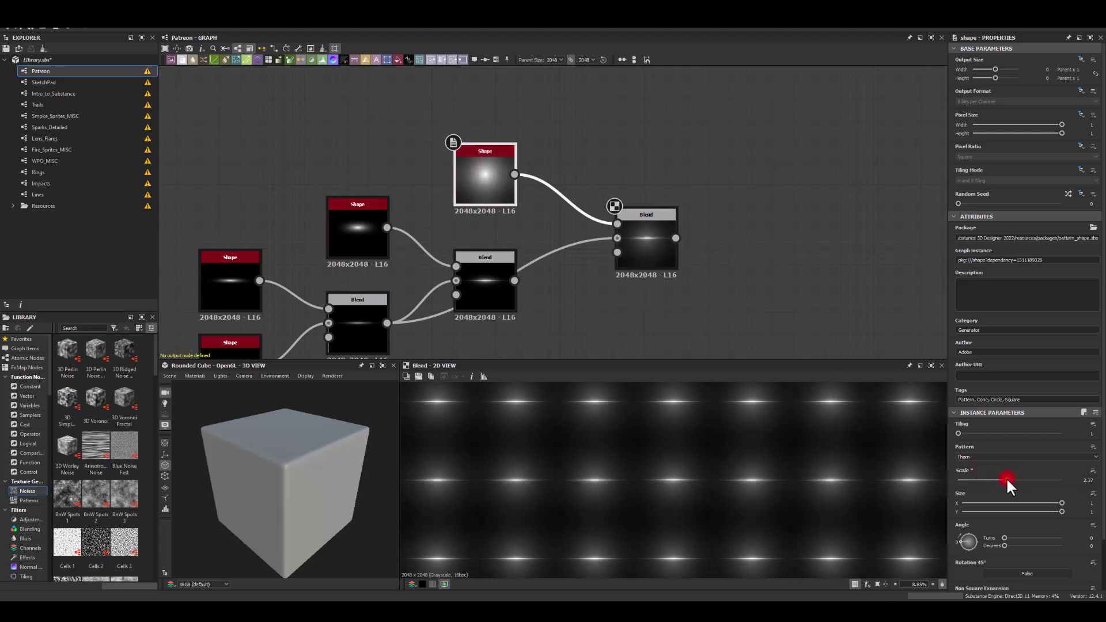
left_click_drag(1006, 477, 1004, 472)
left_click(763, 263)
- Try a Histogram Scan node with position 0.48 on the third Blend's output, inspect the tiled preview, and delete the node
middle_click_drag(762, 264, 667, 222)
left_click_drag(581, 197, 693, 233)
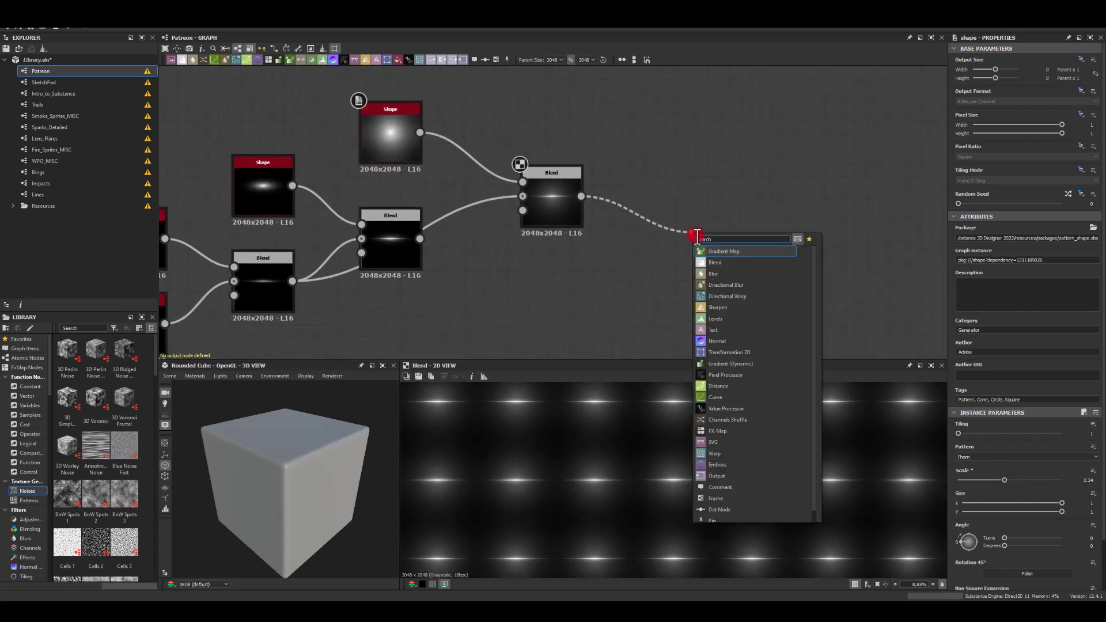
type("hist")
left_click(738, 294)
left_click_drag(697, 233, 664, 212)
mouse_move(960, 433)
left_mouse_down()
mouse_move(1020, 441)
mouse_move(1007, 437)
left_mouse_up()
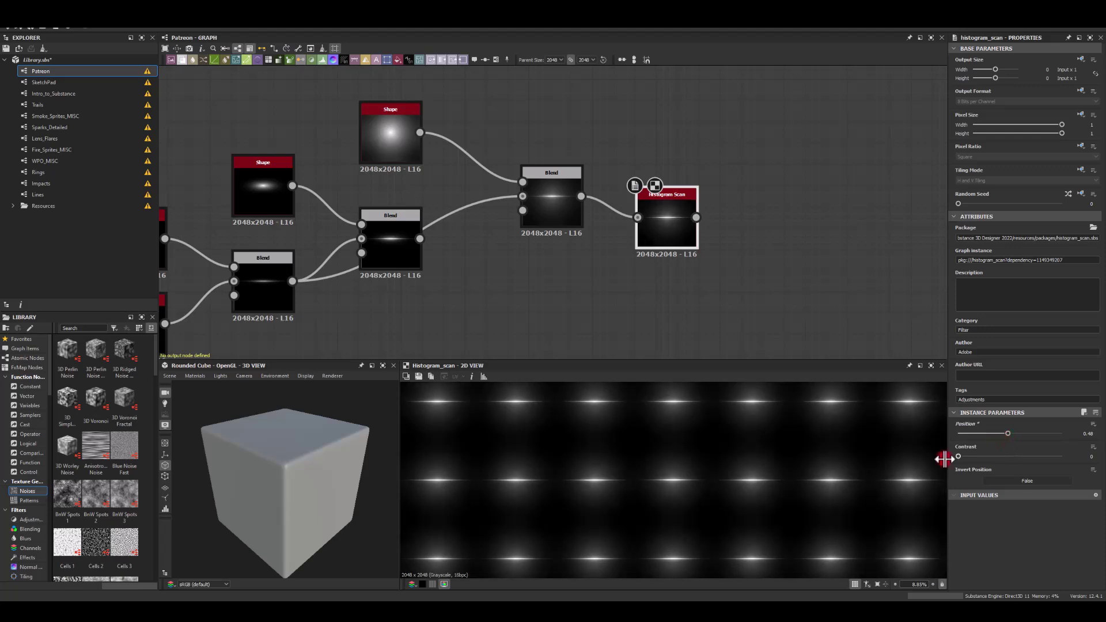
scroll(677, 485, "up", 4)
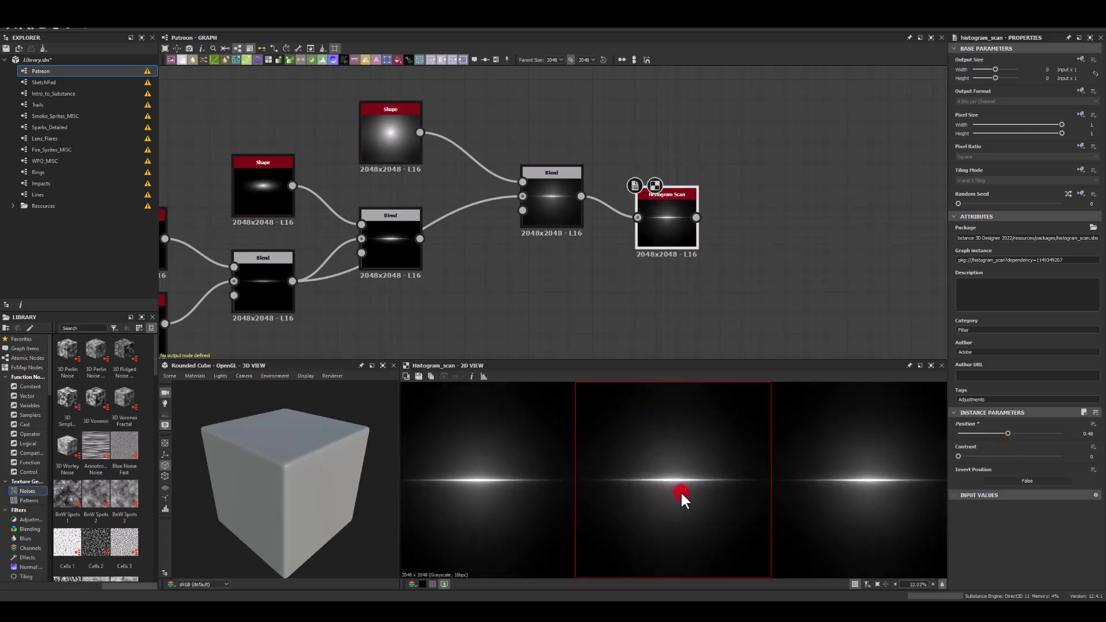
scroll(680, 489, "down", 1)
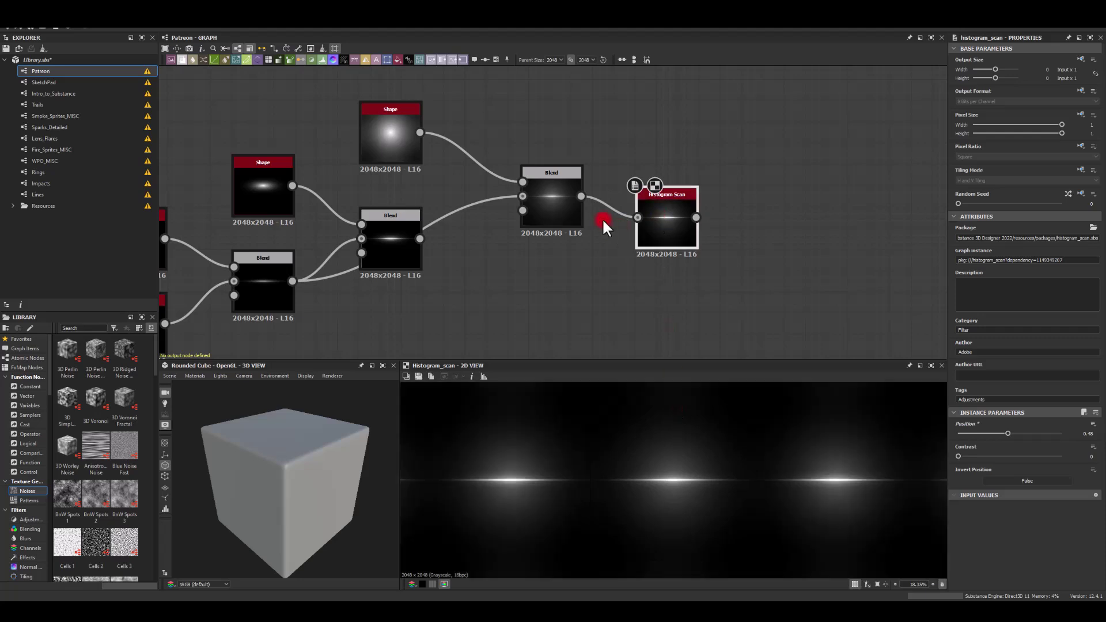
key("Delete")
- Try a Contrast/Luminosity Grayscale node with contrast 0.08 on the third Blend's output and delete it
left_click_drag(582, 196, 658, 222)
type("con")
key("Return")
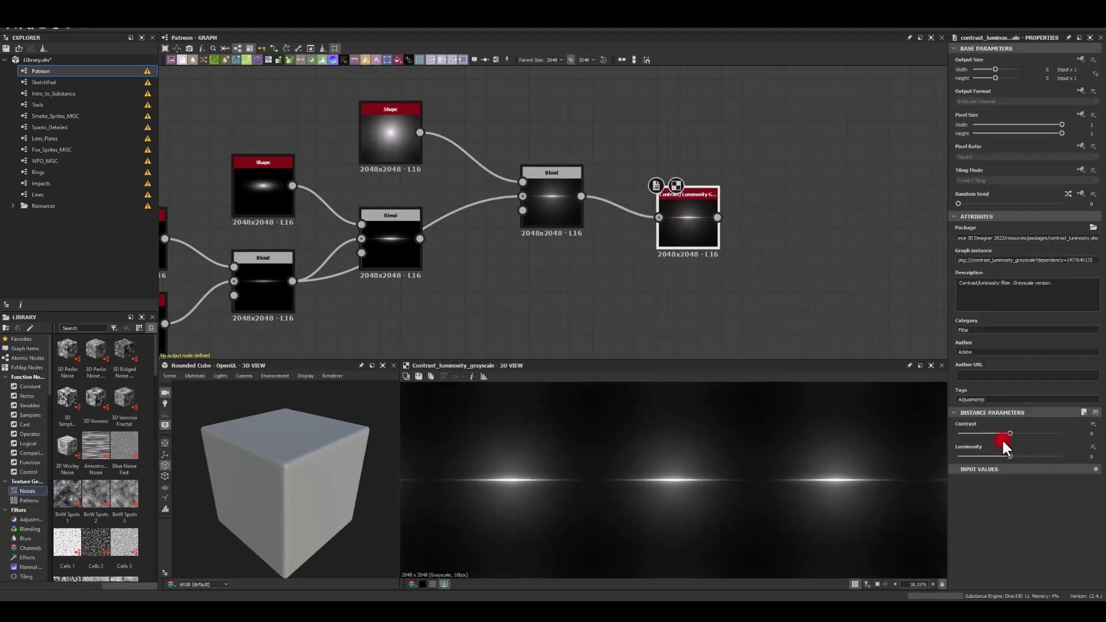
left_click_drag(1005, 438, 1013, 431)
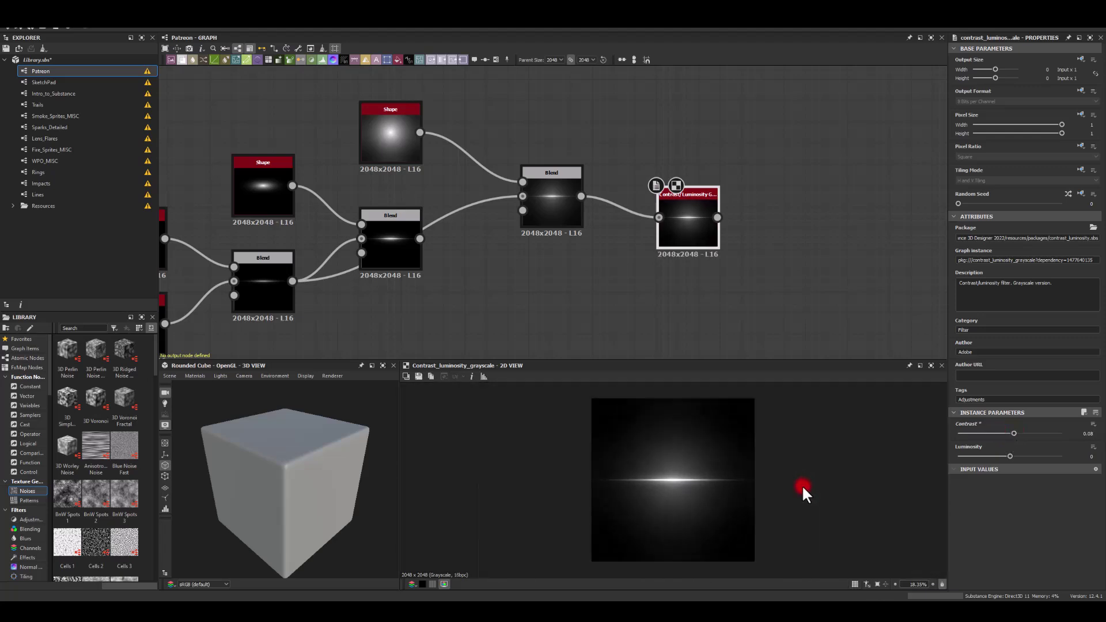
left_click(777, 269)
scroll(775, 269, "down", 4)
middle_click_drag(800, 245, 699, 224)
scroll(691, 223, "up", 2)
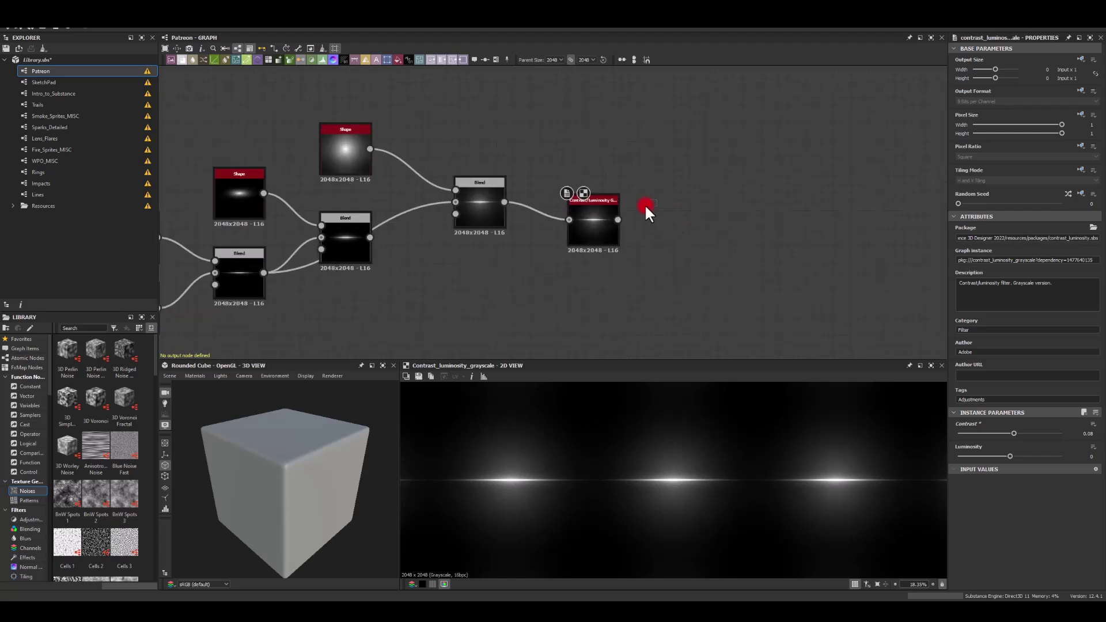
key("Delete")
- Preview the third Blend node and rewire its background input to the second Blend's output
left_click(481, 200)
scroll(607, 461, "down", 3)
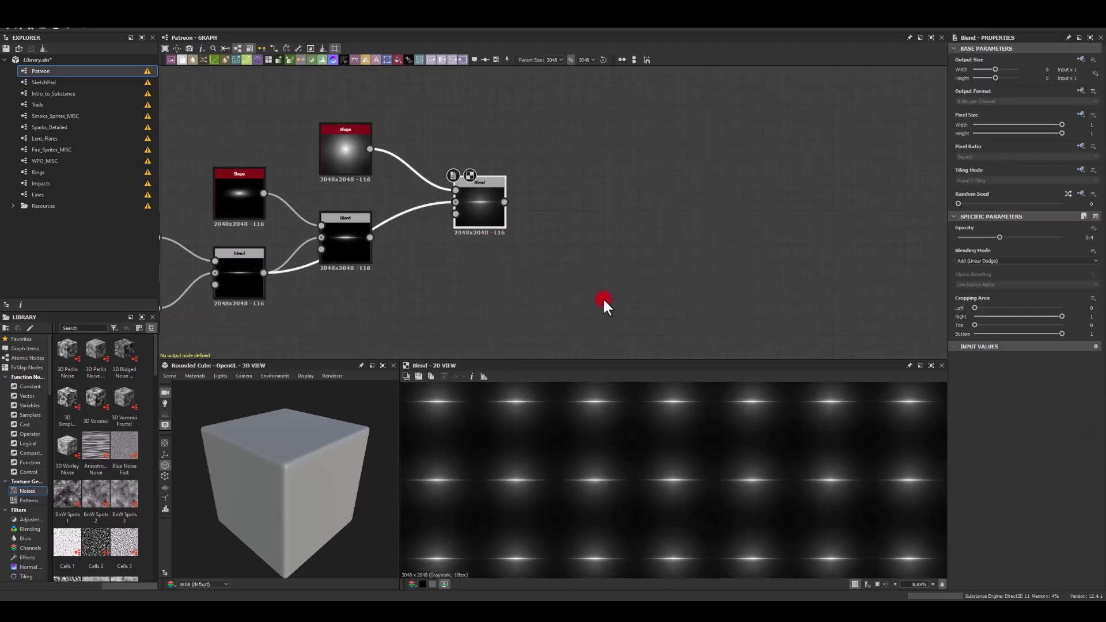
scroll(696, 478, "up", 3)
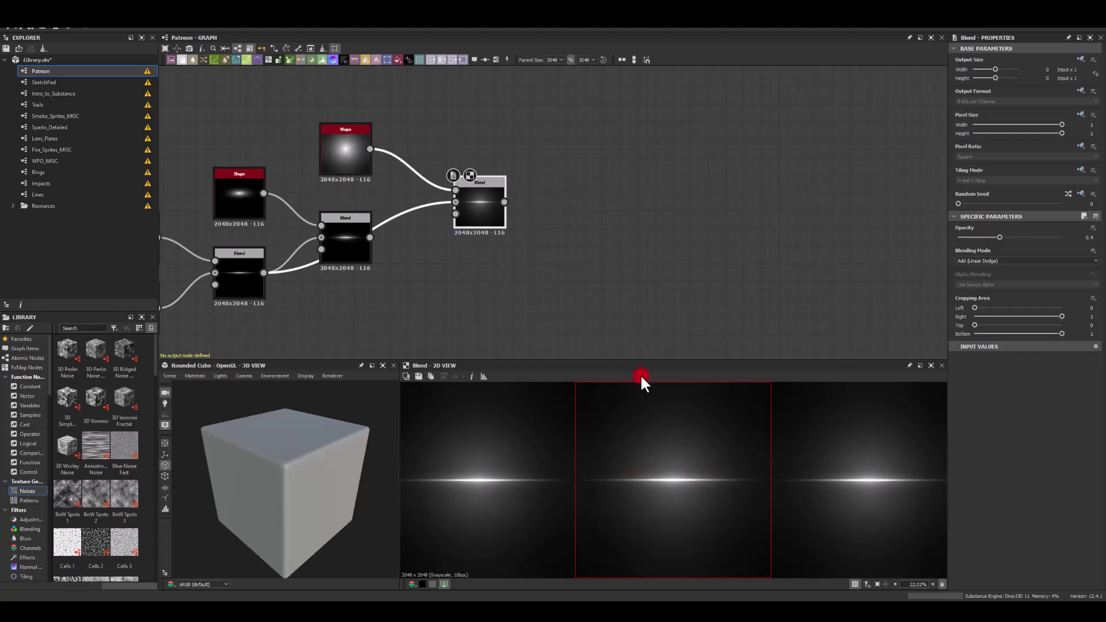
scroll(594, 432, "down", 1)
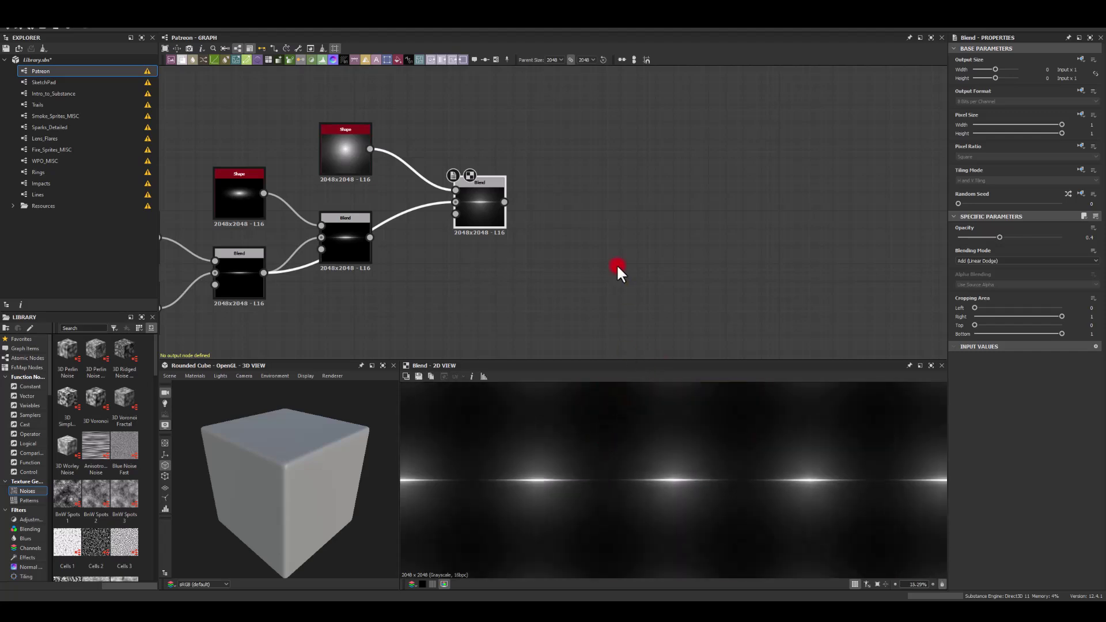
middle_click_drag(468, 320, 558, 304)
left_click(424, 188)
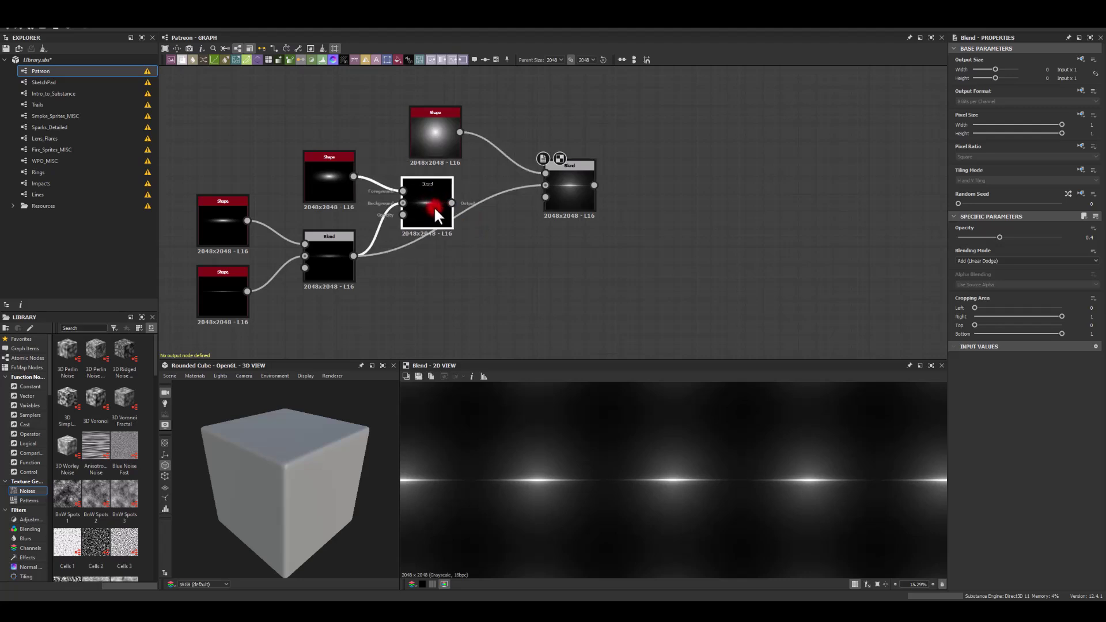
left_click_drag(436, 203, 545, 184)
left_click(702, 521)
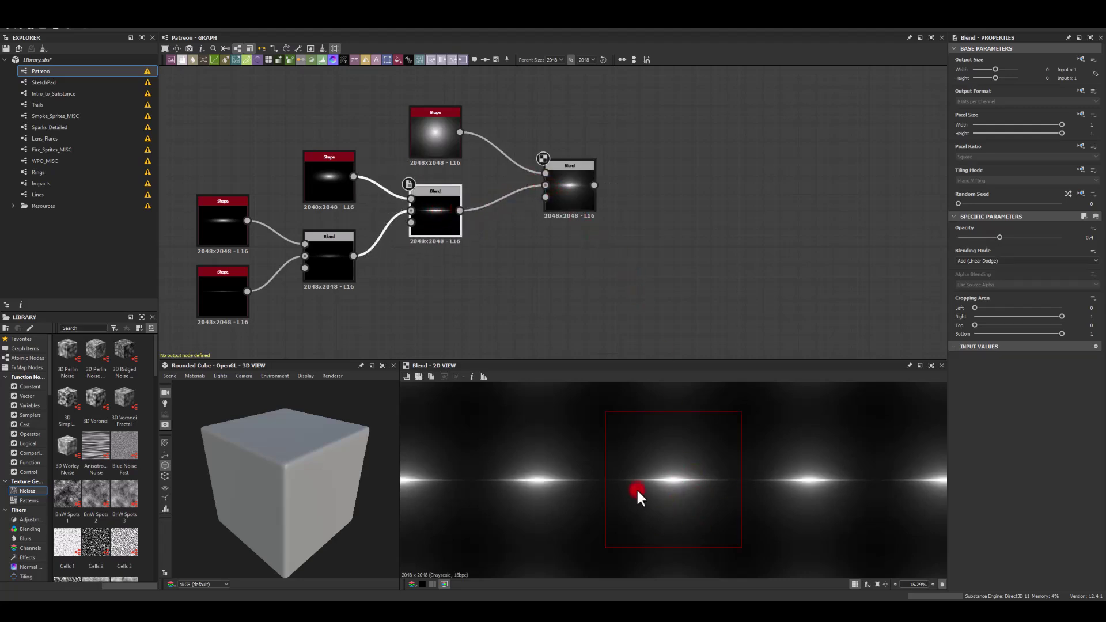
- Add a Gradient Map node fed by the third Blend's output
left_click_drag(572, 198, 676, 172)
type("gradient map")
key("Return")
left_click(691, 164)
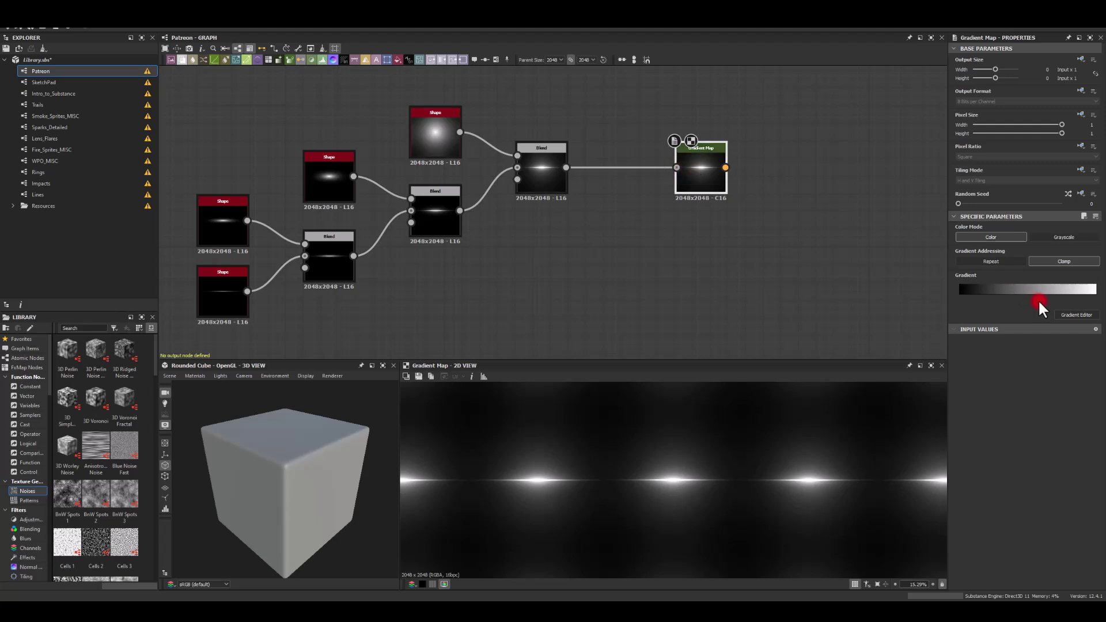
- Colour the gradient key at position 0.893 bright cyan blue (#00c3ff) in the Gradient Map's gradient editor and check the preview
left_click(1076, 314)
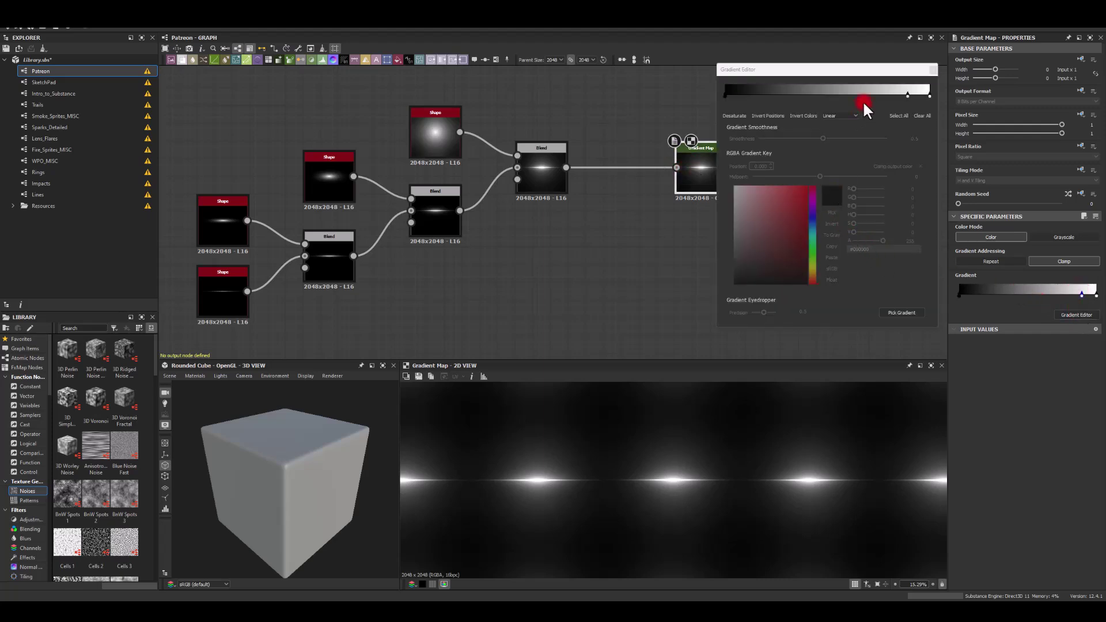
left_click_drag(777, 213, 827, 173)
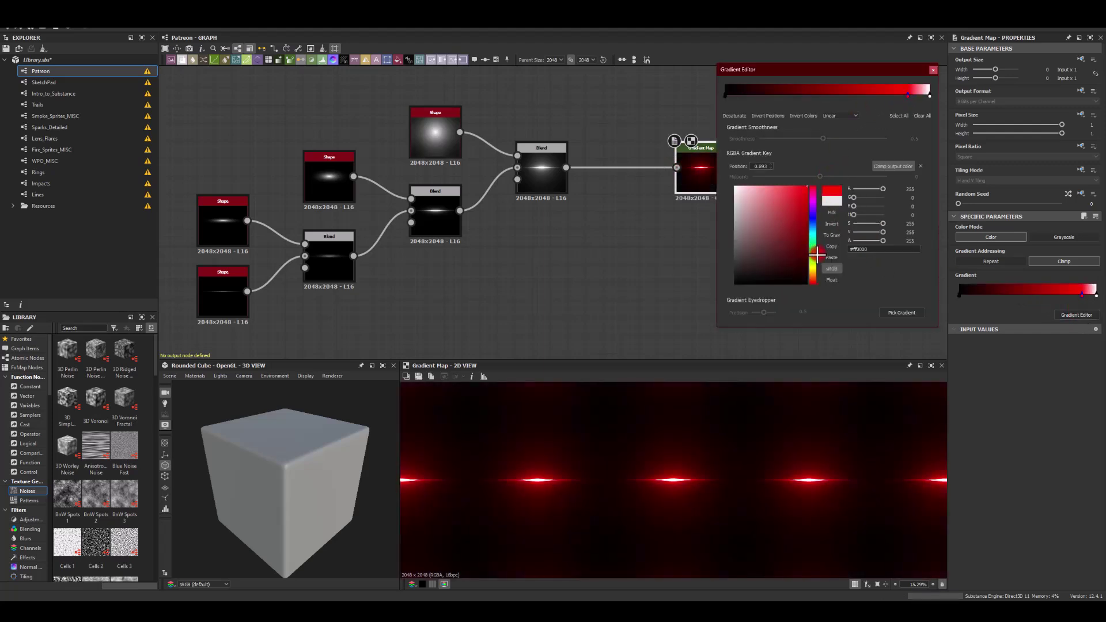
left_click_drag(813, 255, 812, 231)
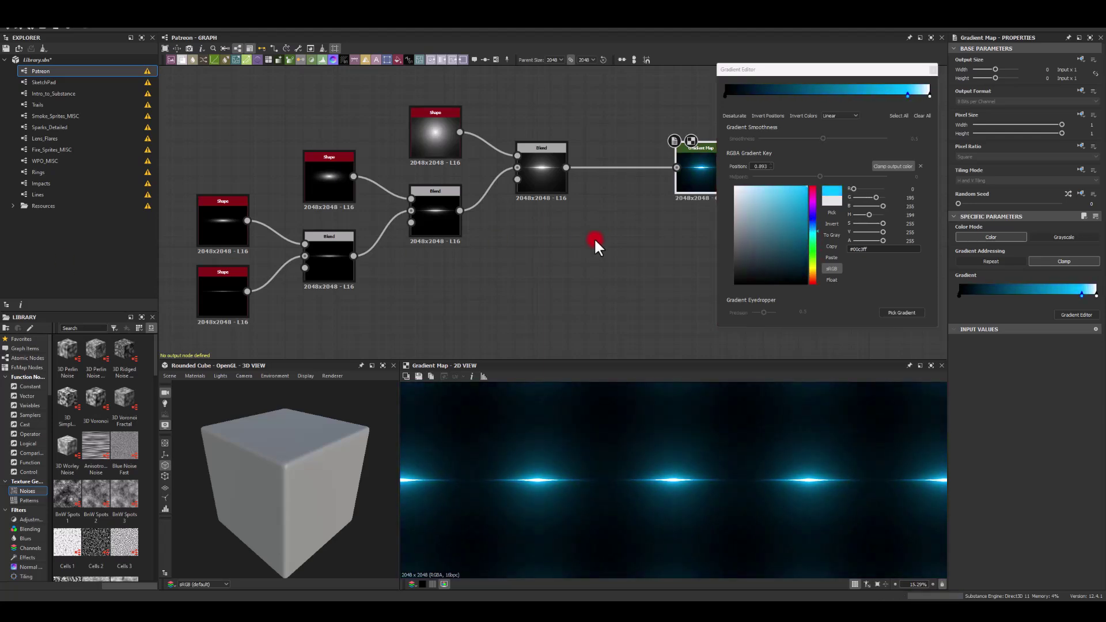
left_click(932, 69)
scroll(677, 484, "up", 4)
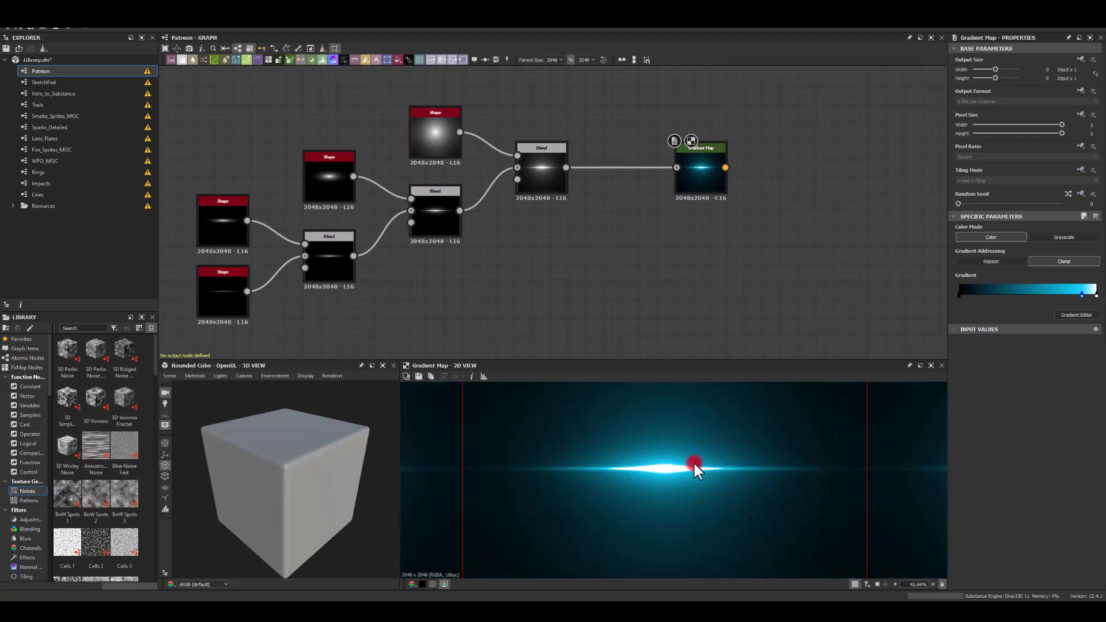
- Set the opacity of the first Blend node, which combines the two thin Thorn shapes, to 0.3
middle_click_drag(542, 277, 581, 256)
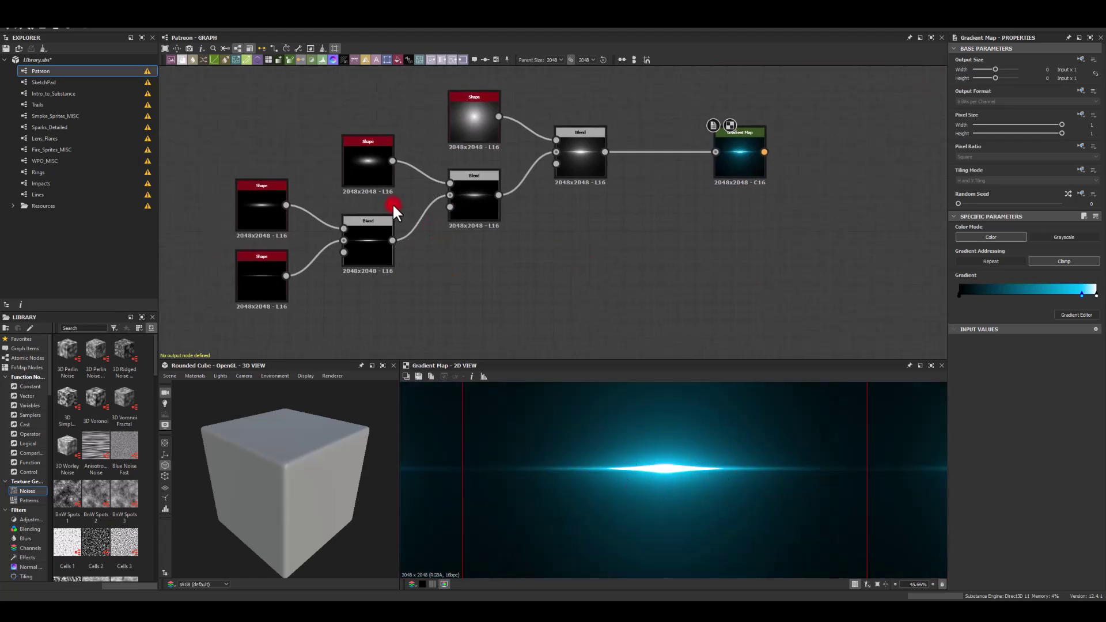
left_click(254, 212)
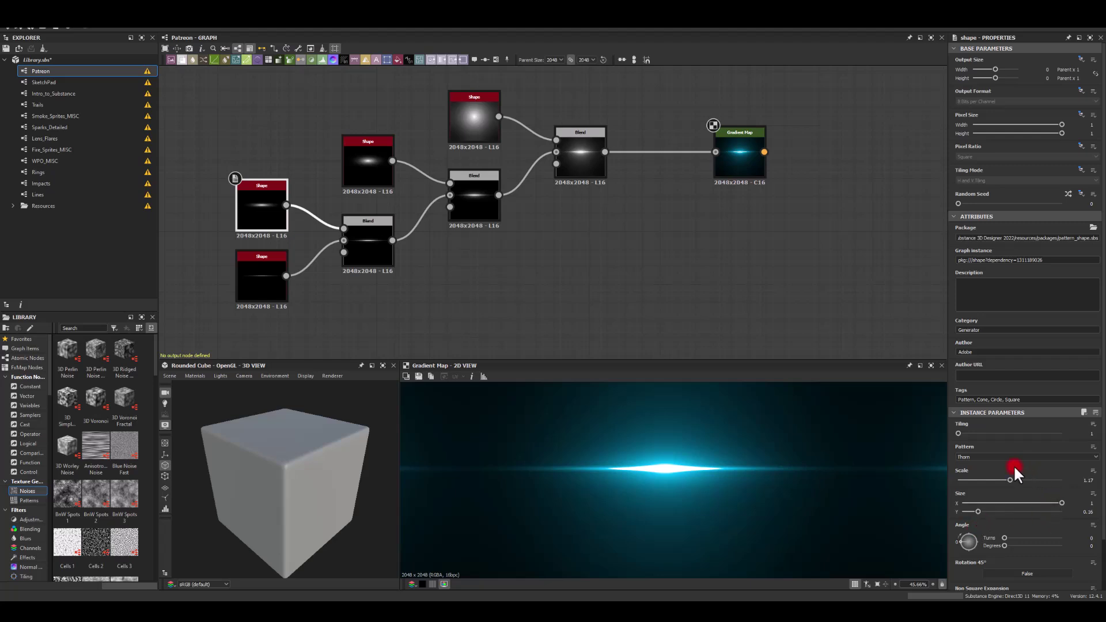
left_click(362, 242)
left_click(1089, 238)
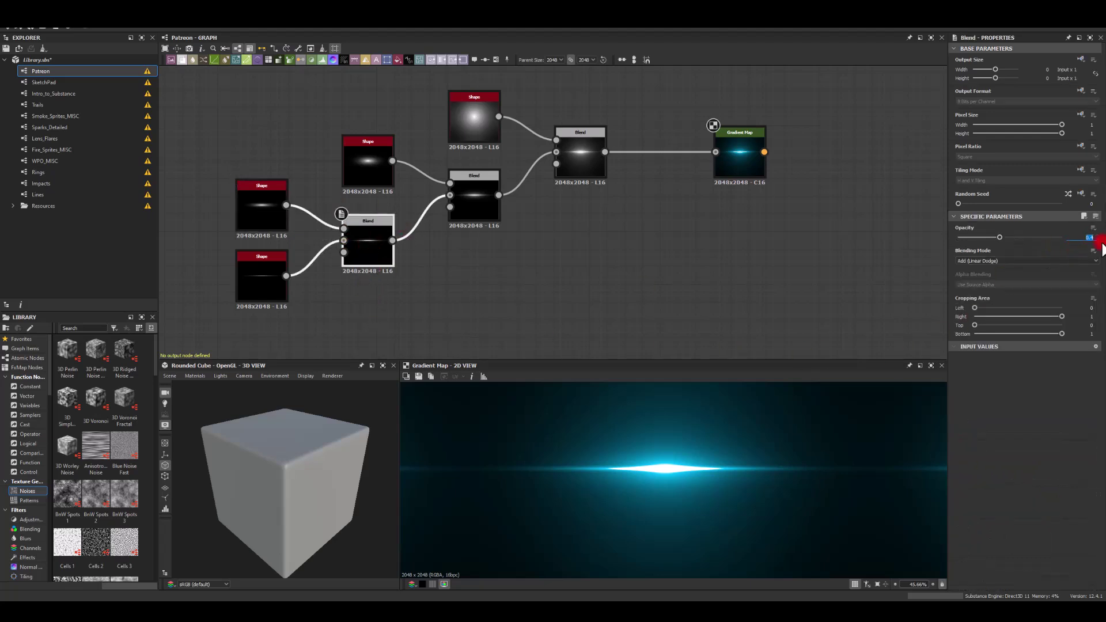
type("0.3")
key("Return")
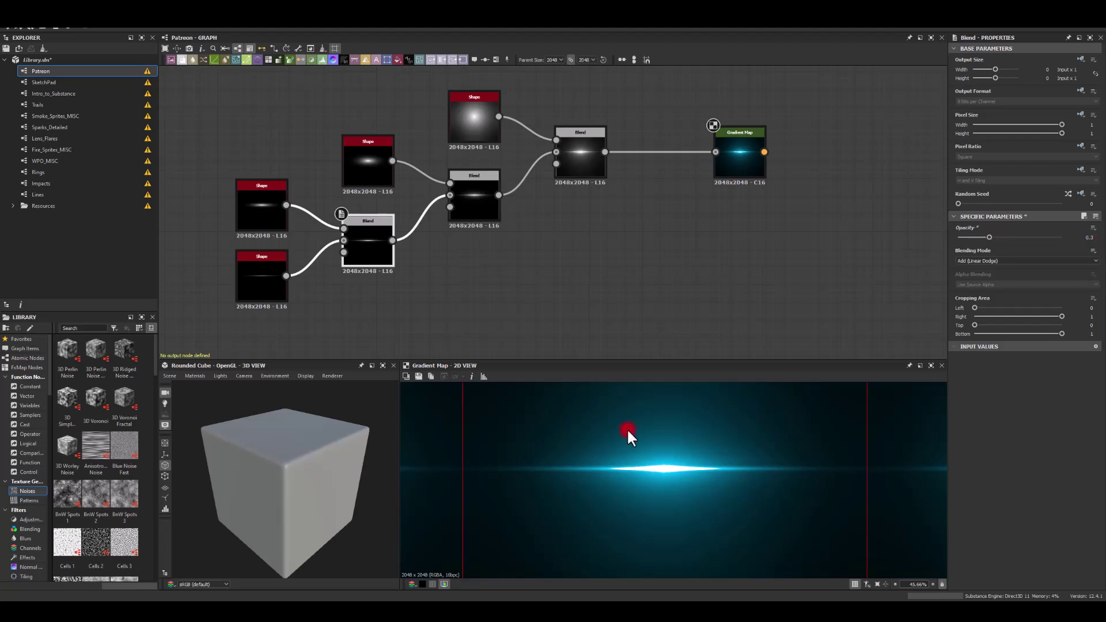
- Shift the second Blend node slightly up and set the third Blend node's opacity to 0.3, inspecting the untiled preview
left_click_drag(464, 199, 464, 191)
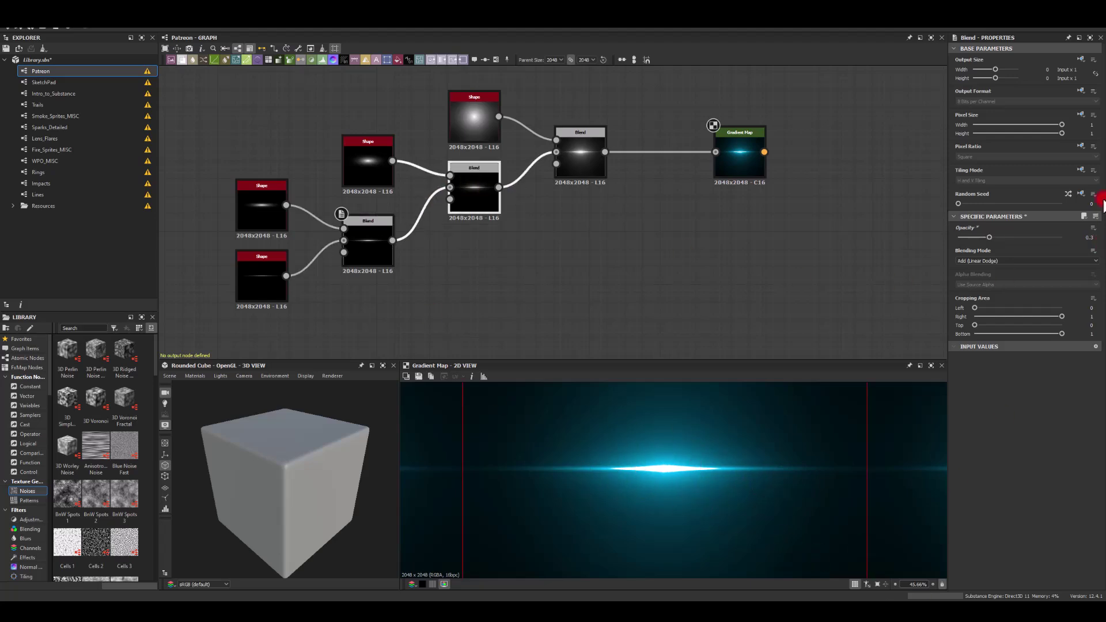
left_click(465, 180)
left_click(576, 148)
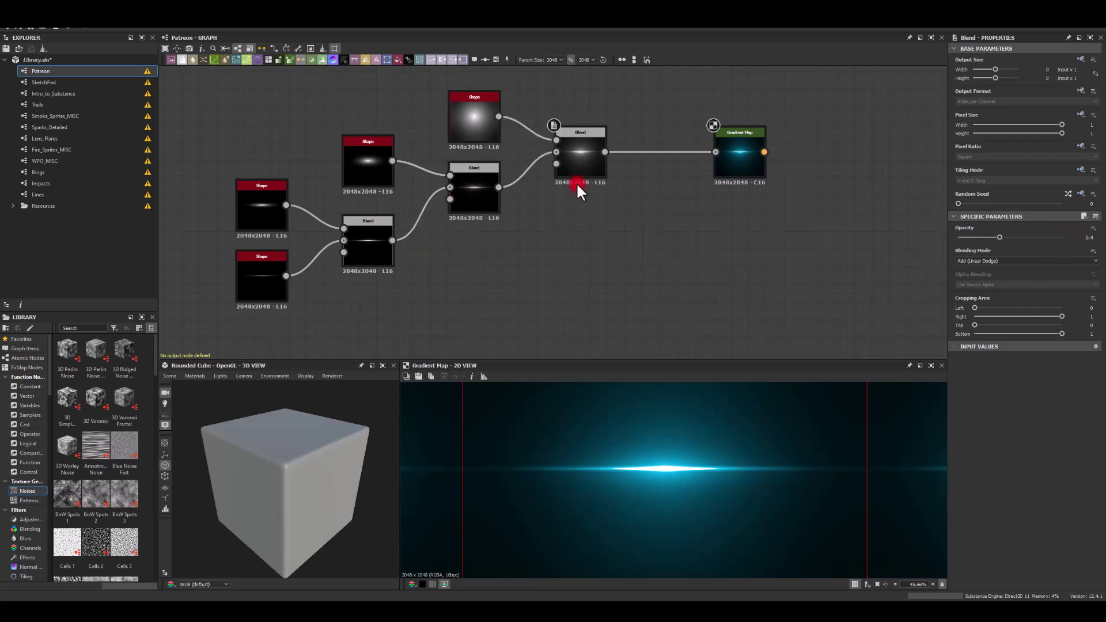
left_click(586, 163)
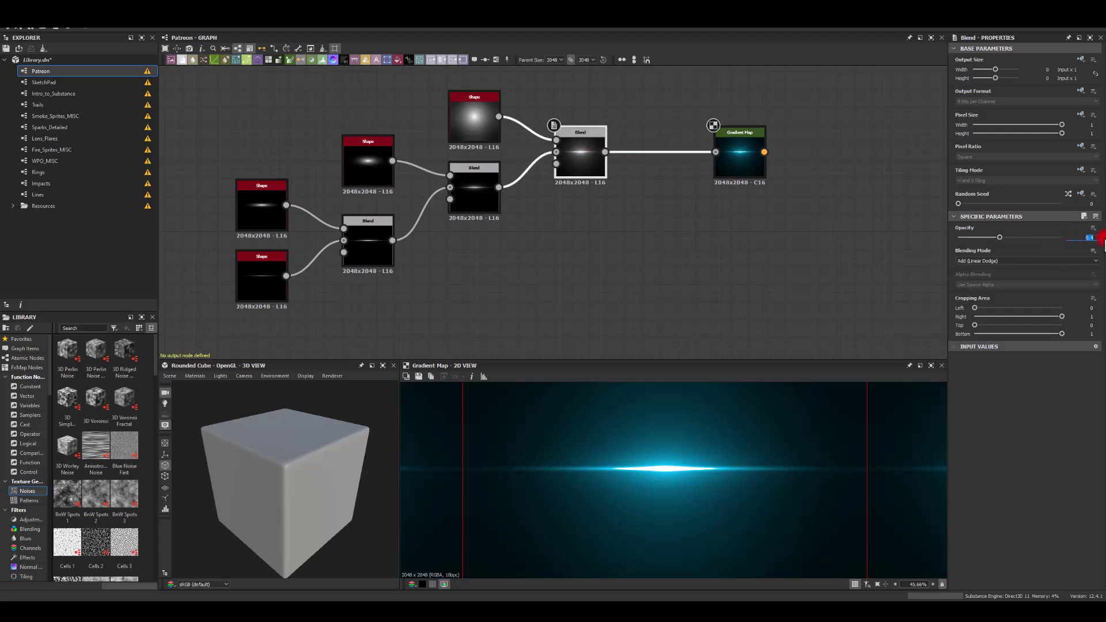
key("Return")
left_click(660, 256)
scroll(655, 494, "down", 6)
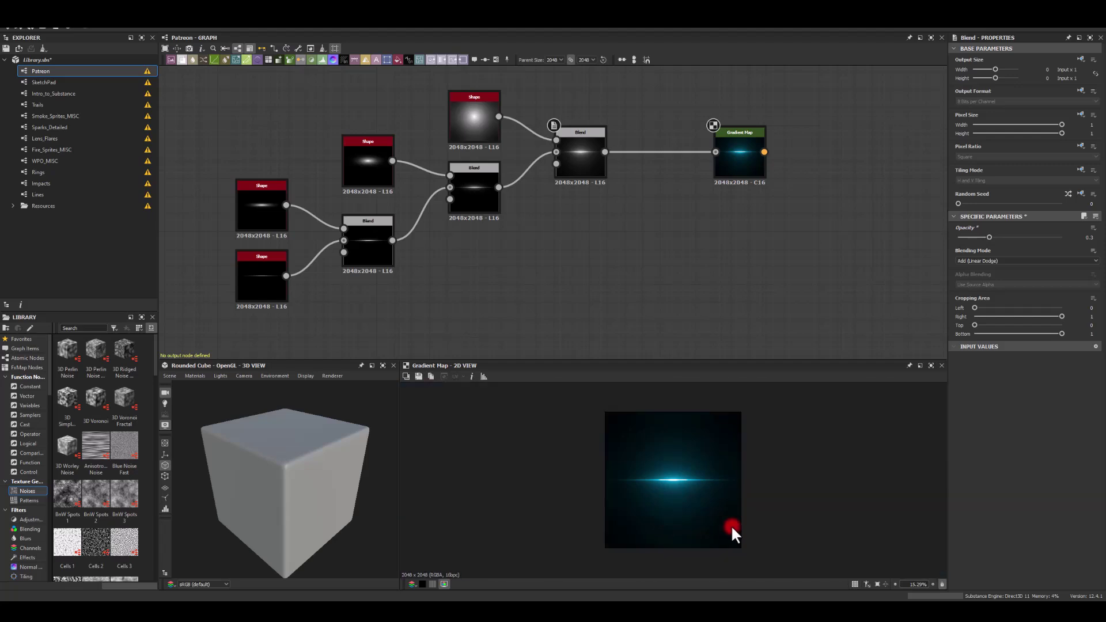
scroll(720, 522, "up", 4)
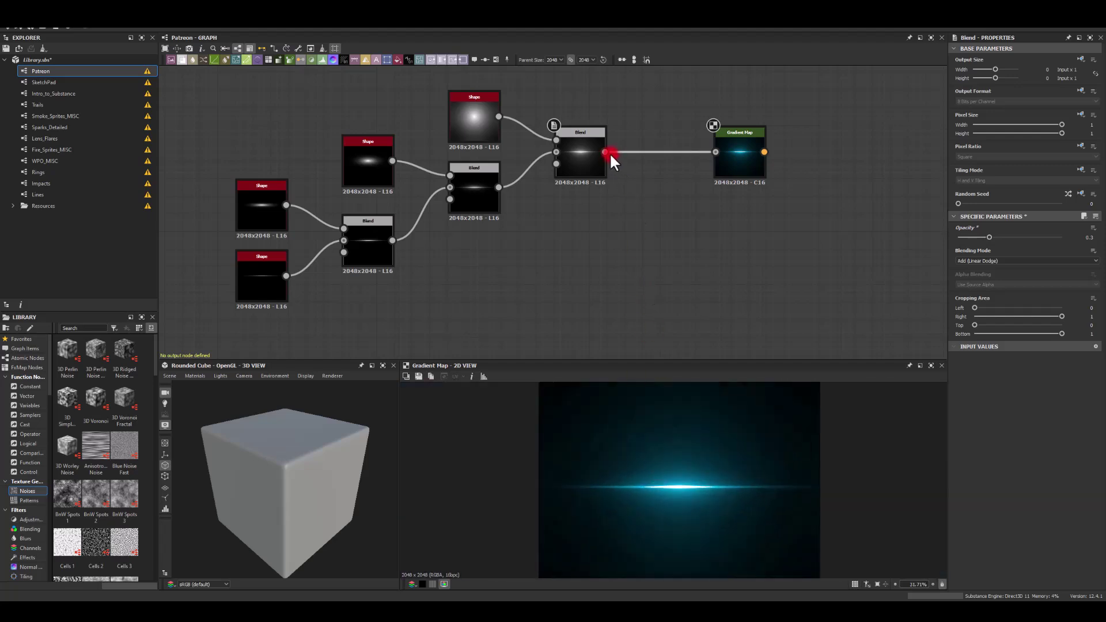
- Insert a Blur HQ Grayscale node between the second and third Blend nodes, spacing the nodes apart, and preview the Gradient Map
left_click_drag(605, 152, 677, 265)
left_click(562, 252)
left_click_drag(569, 159, 587, 142)
left_click_drag(475, 191, 578, 134)
type("blu")
left_click(584, 275)
double_click(728, 149)
- Try intensity values of 0.5, 1 and 2 on the Blur HQ Grayscale node
left_click(529, 216)
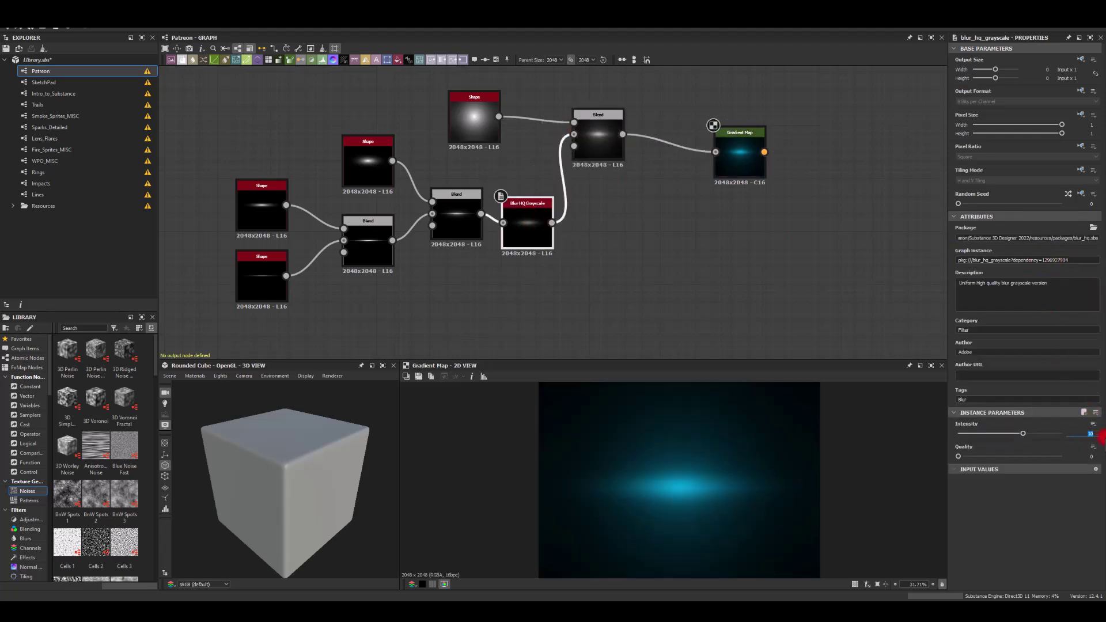
key("Return")
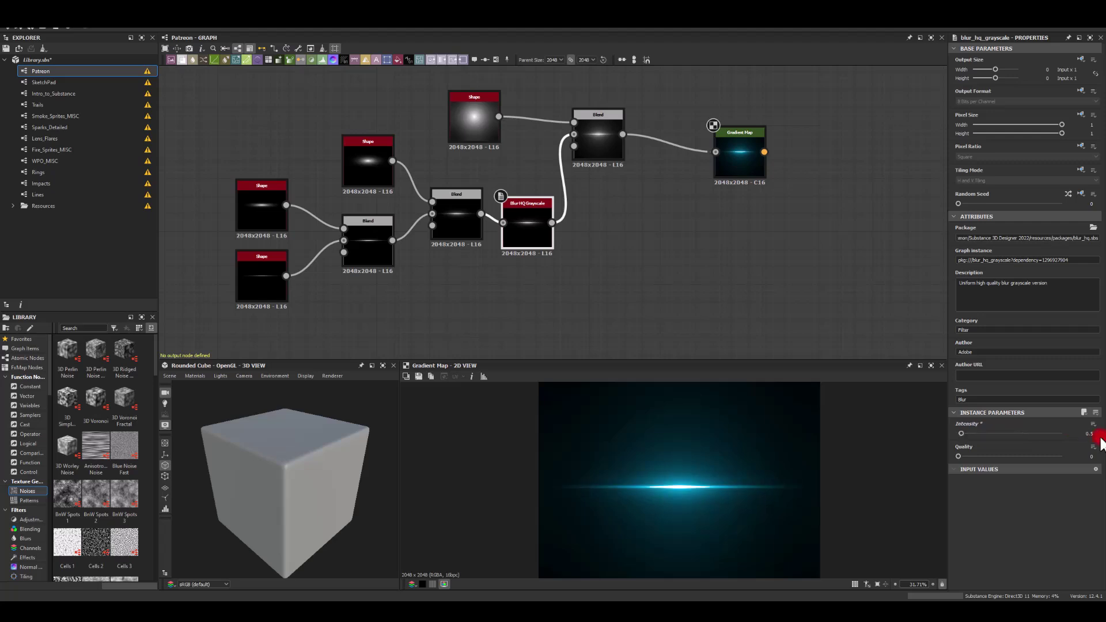
type("1")
key("Return")
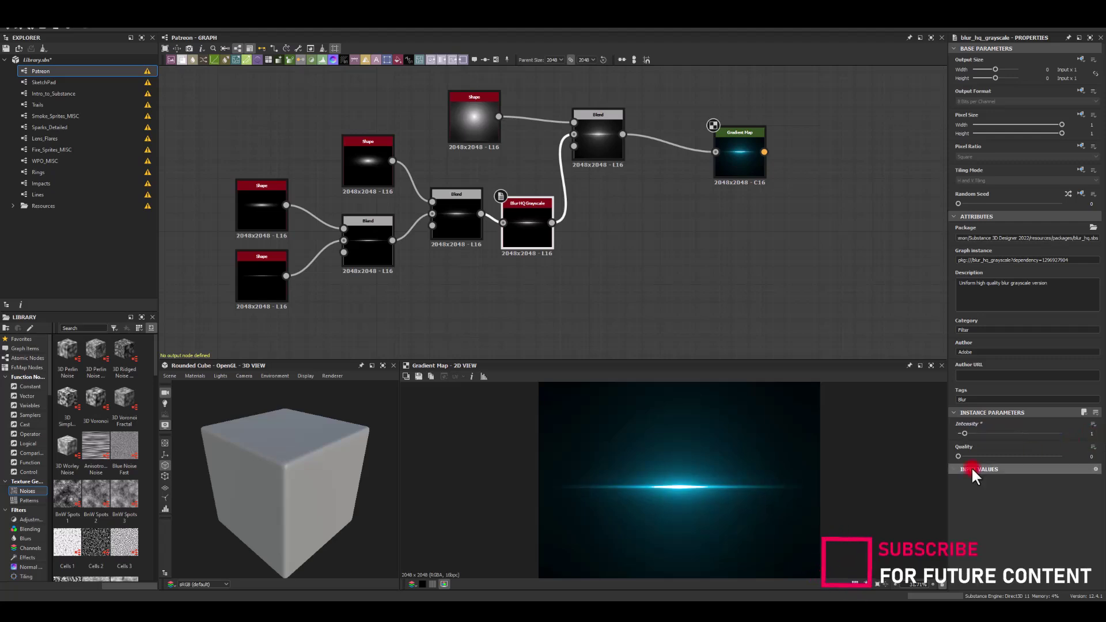
left_click_drag(1084, 433, 1104, 446)
type("2")
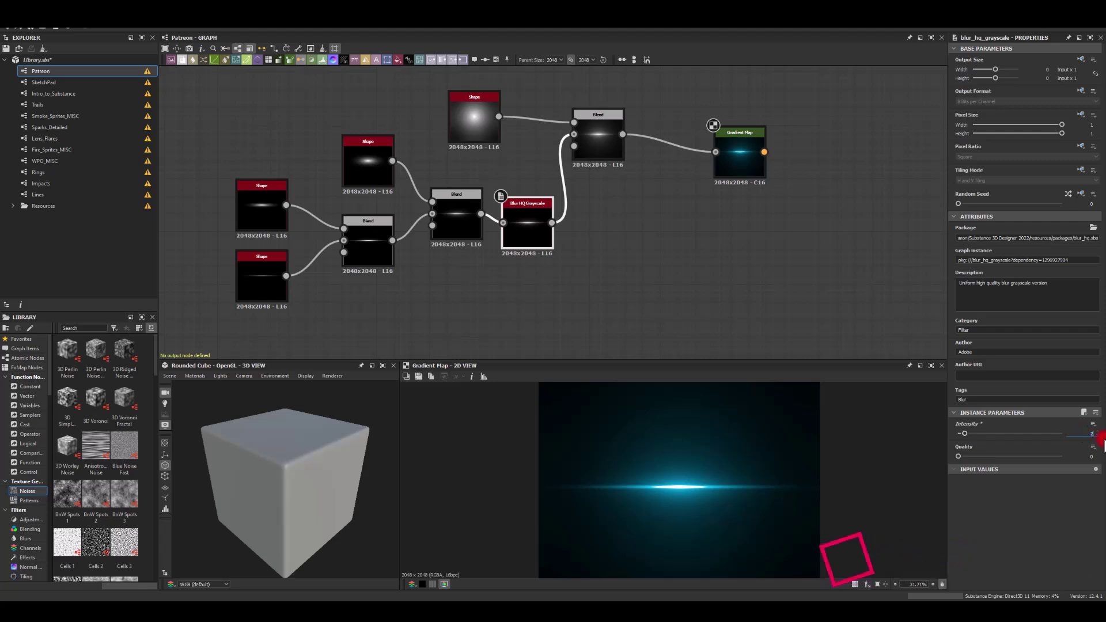
key("Return")
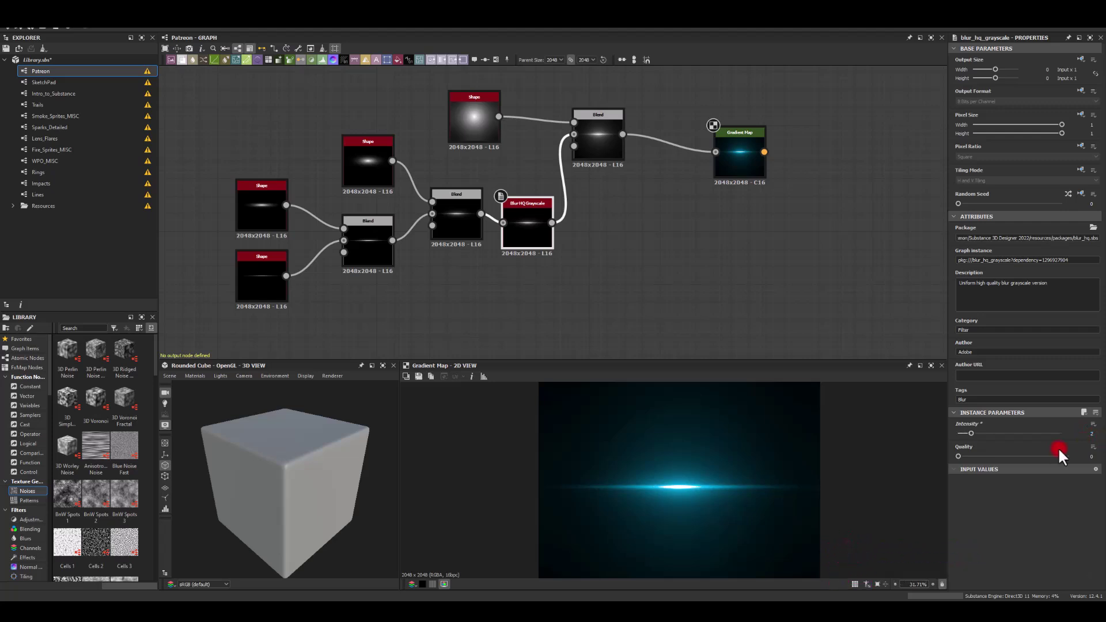
- Set the Blur HQ Grayscale node's intensity to 1 and quality to 1
type("1")
key("Return")
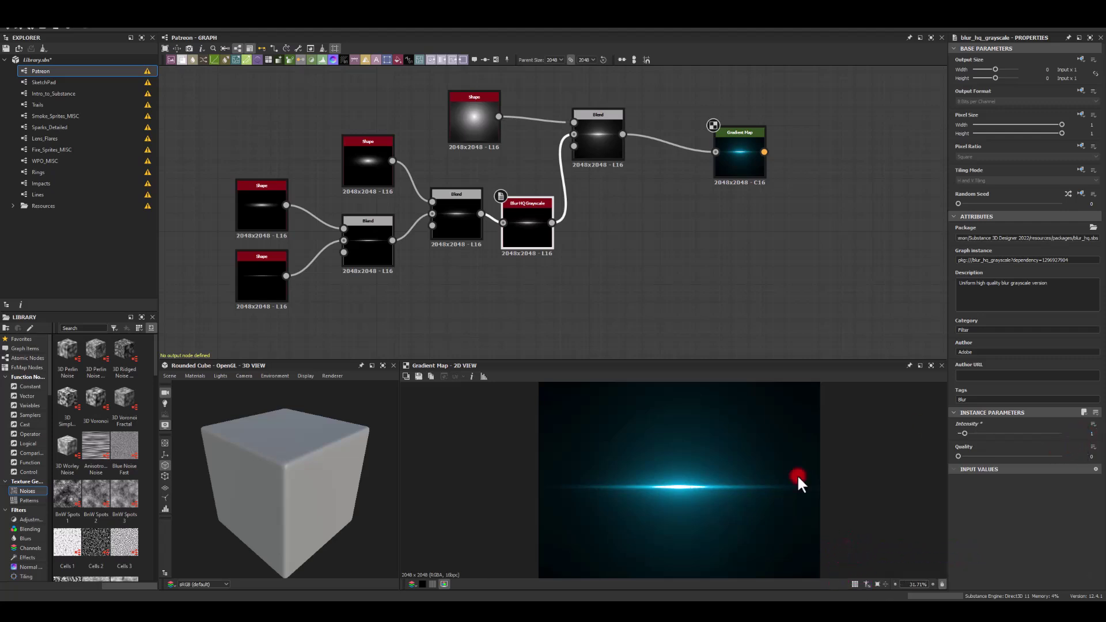
scroll(679, 510, "down", 1)
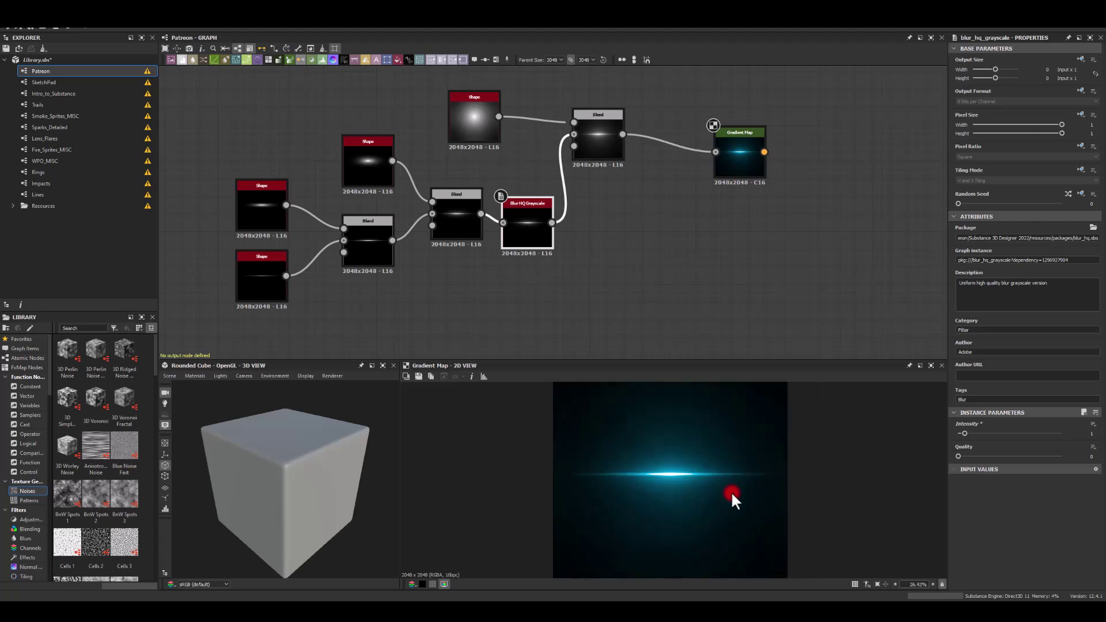
left_click(974, 456)
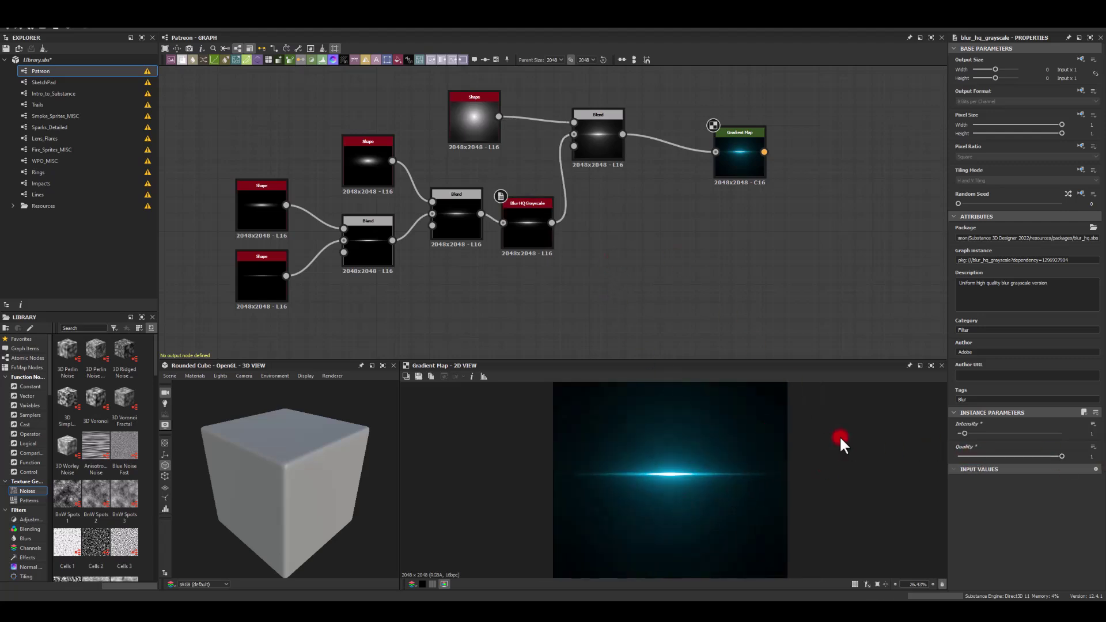
- Try feeding the third Blend's background directly from the second Blend for comparison, and reconnect the Blur HQ Grayscale output
left_click(589, 130)
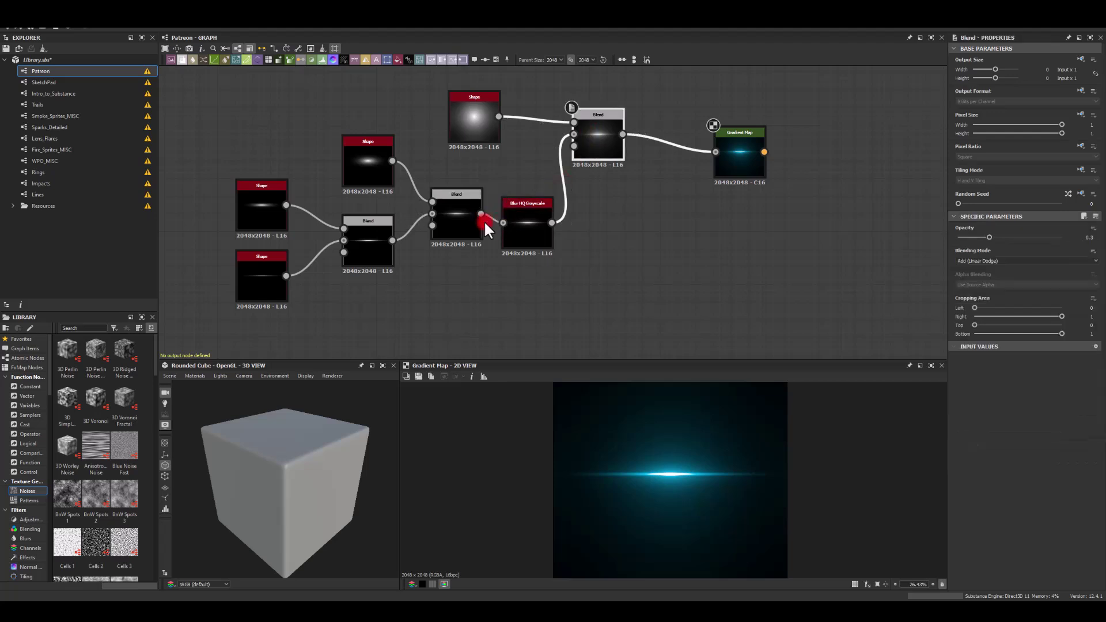
left_click_drag(481, 213, 576, 130)
left_click_drag(480, 214, 574, 134)
scroll(652, 469, "up", 3)
left_click_drag(552, 223, 574, 134)
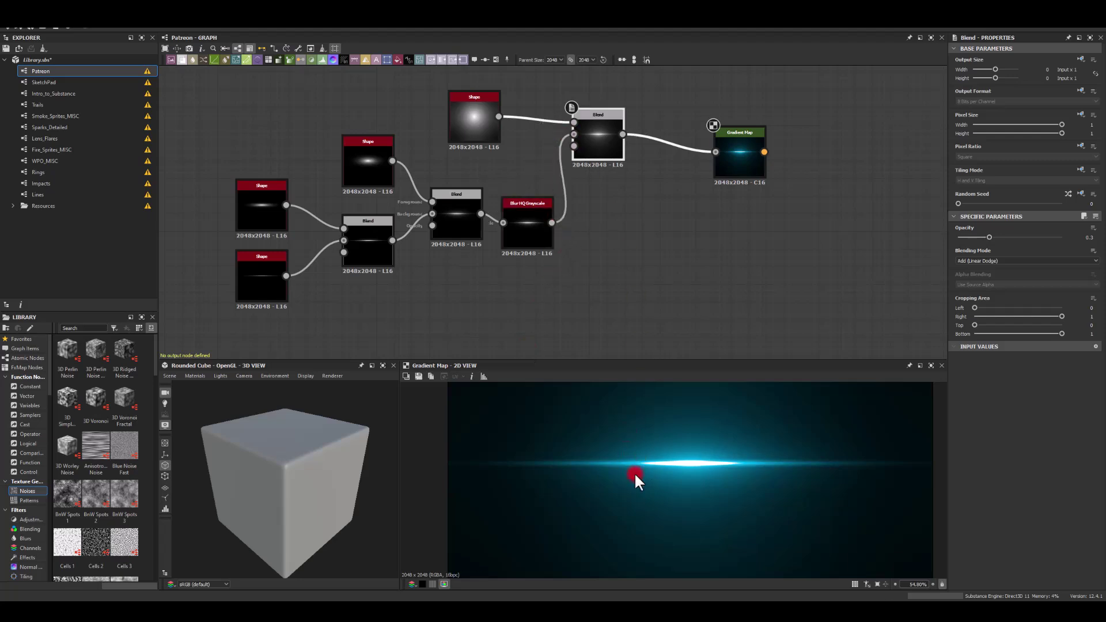
- Line up the Blur HQ Grayscale node with the second Blend and preview the third Blend and Gradient Map outputs
left_click_drag(521, 224, 524, 213)
double_click(601, 127)
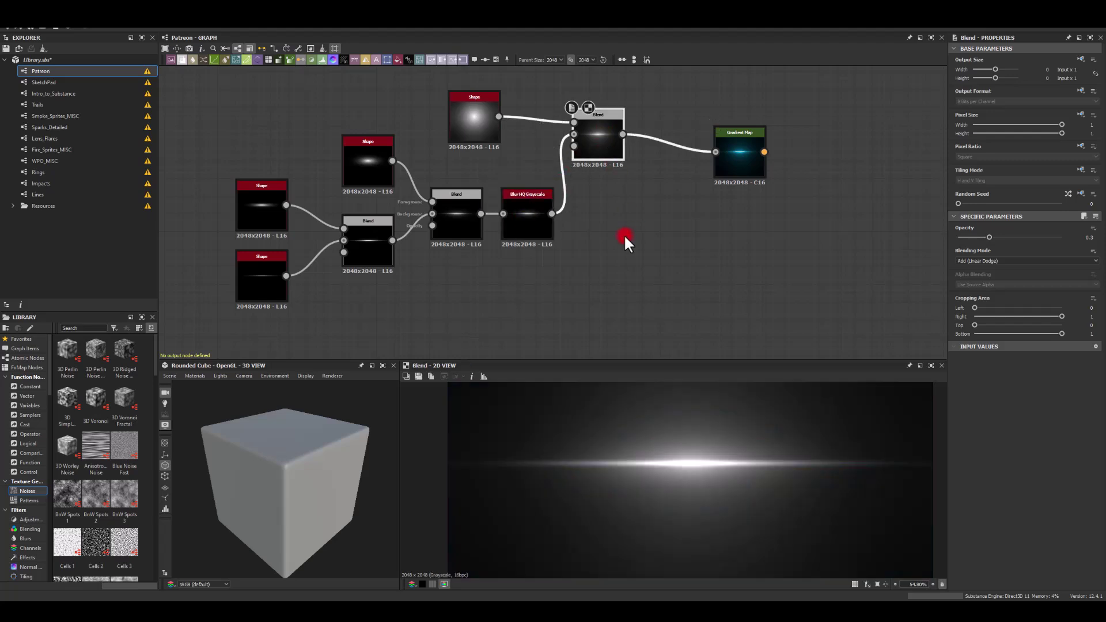
double_click(733, 164)
scroll(697, 480, "down", 3)
- Set the third Blend node's opacity to 0.4 and inspect the flare in the tiled preview
double_click(599, 141)
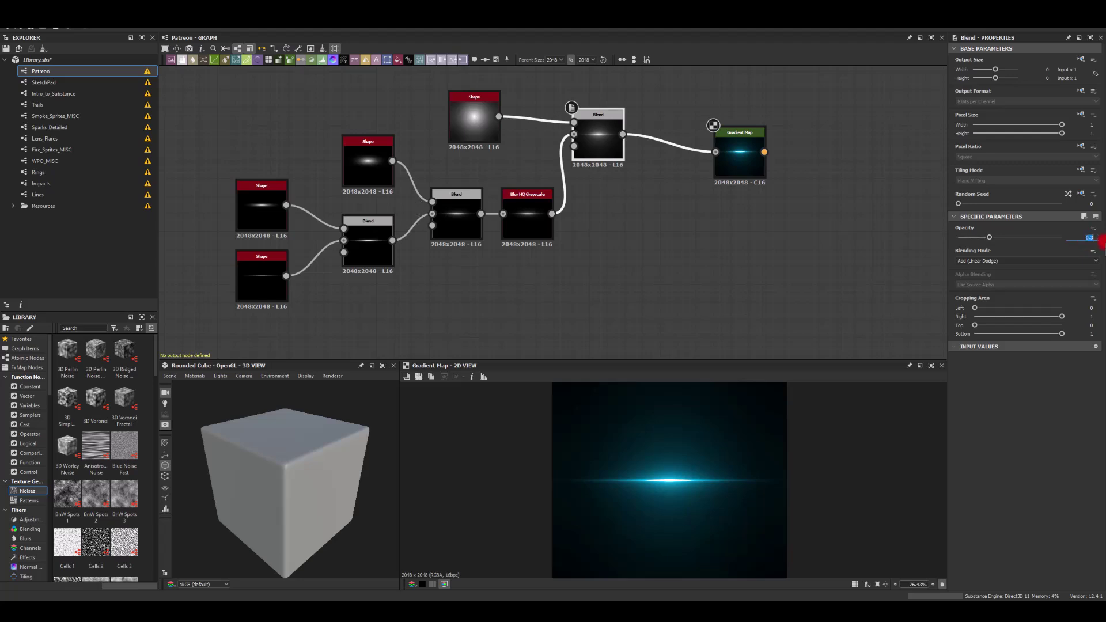
type("0.4")
key("Return")
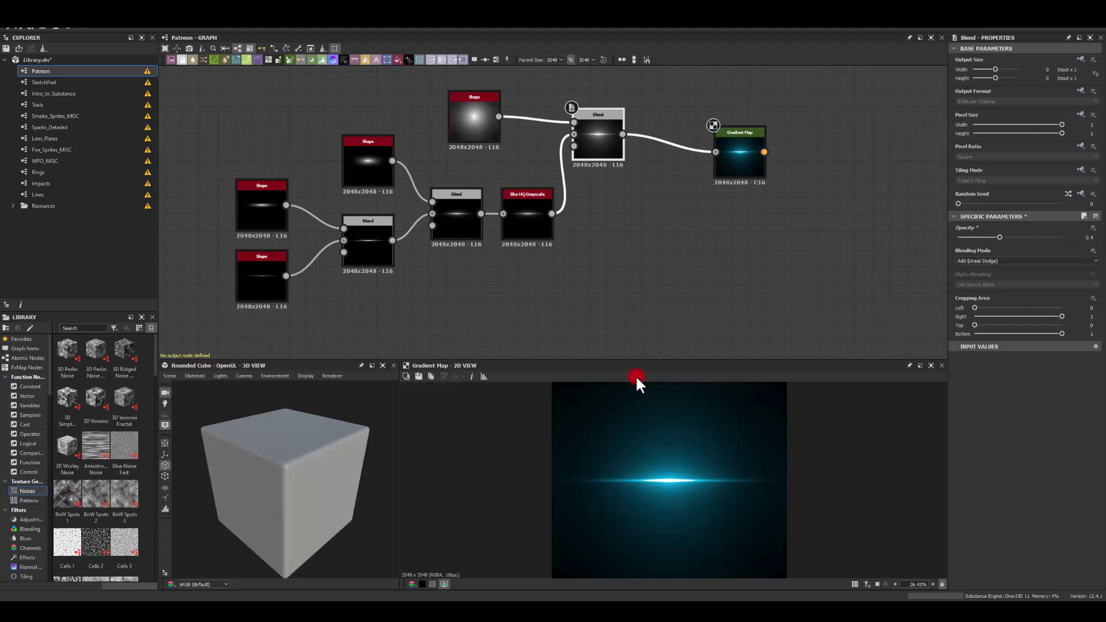
key("space")
scroll(666, 478, "down", 9)
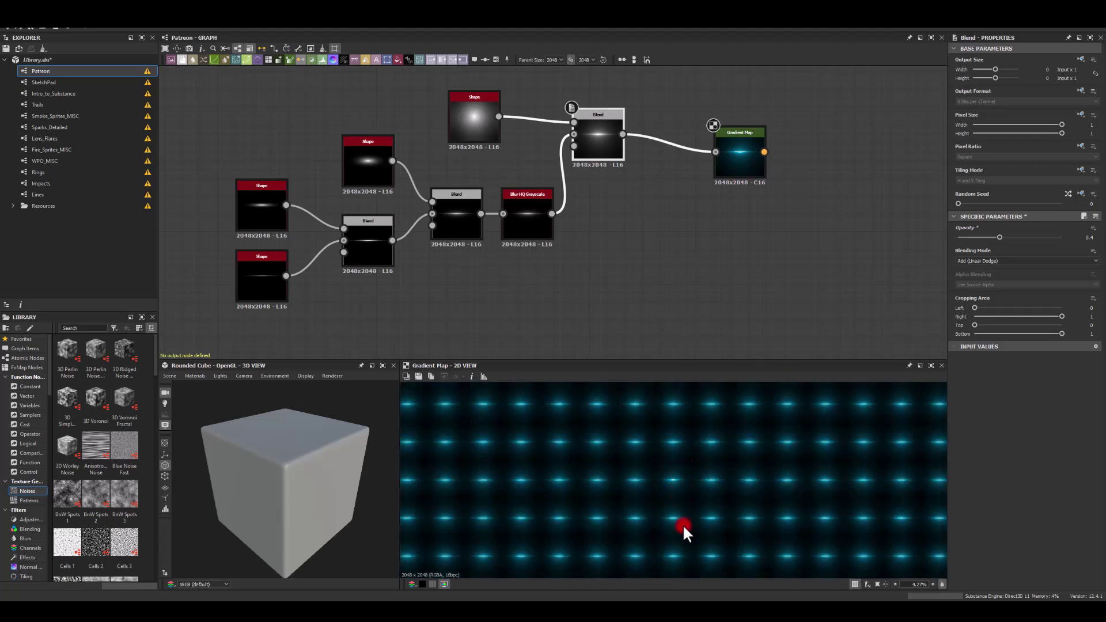
scroll(679, 481, "up", 5)
scroll(678, 478, "up", 3)
- Tidy the graph by moving the Gradient Map and the round glow Shape close to the third Blend node
left_click_drag(763, 176, 684, 148)
left_click_drag(472, 105, 524, 88)
left_click(520, 199)
left_click(562, 224)
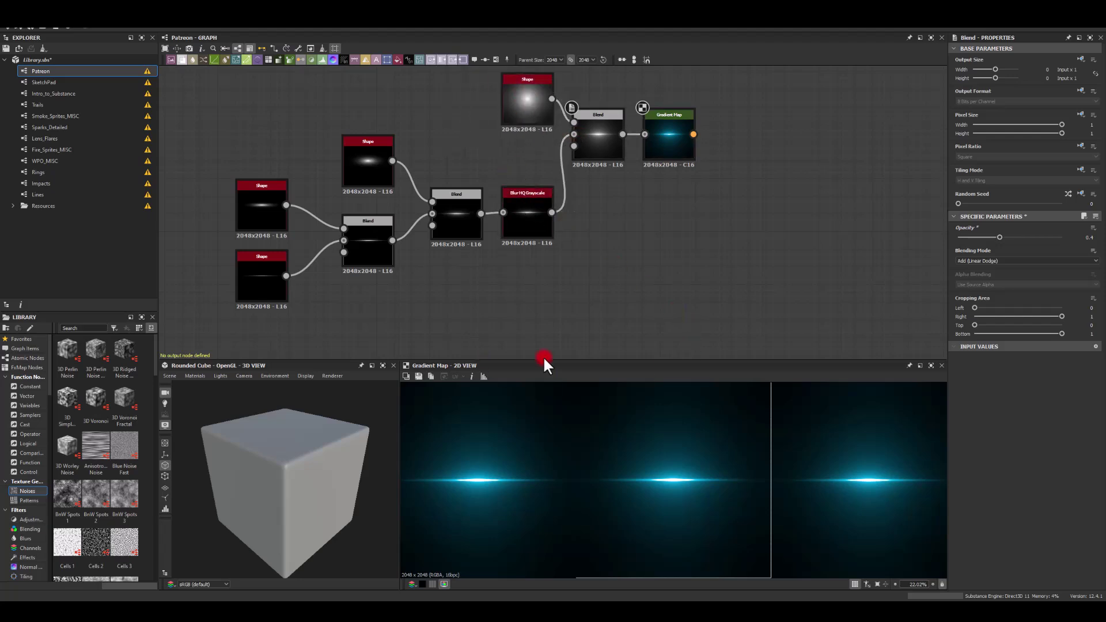
- Compare the Gradient Map result in the untiled and tiled previews at different zoom levels
key("space")
scroll(633, 485, "down", 1)
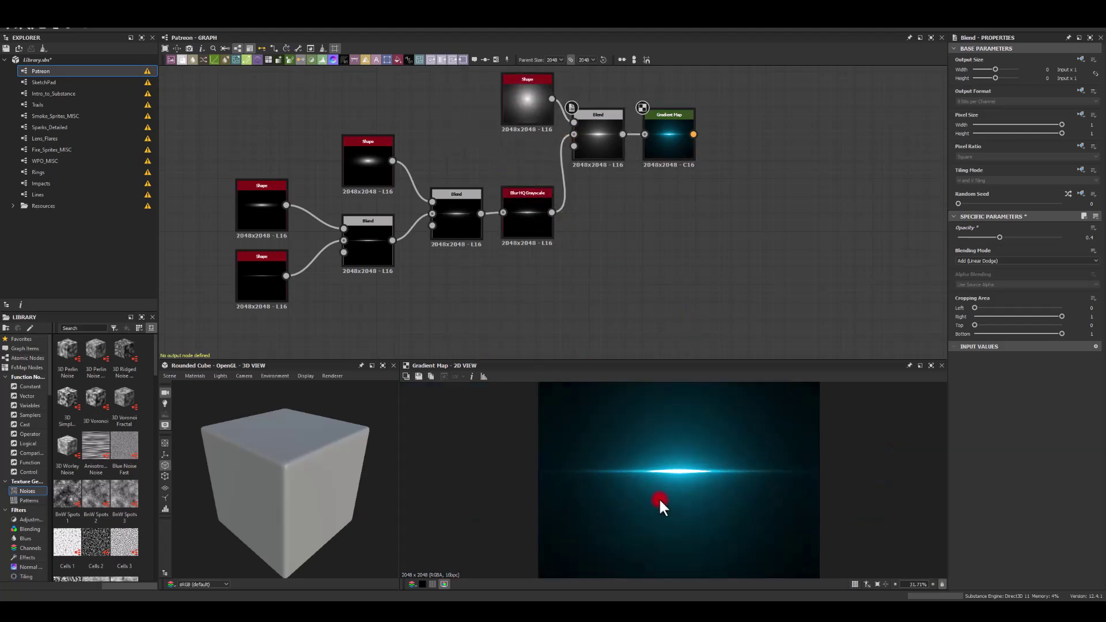
scroll(659, 499, "down", 3)
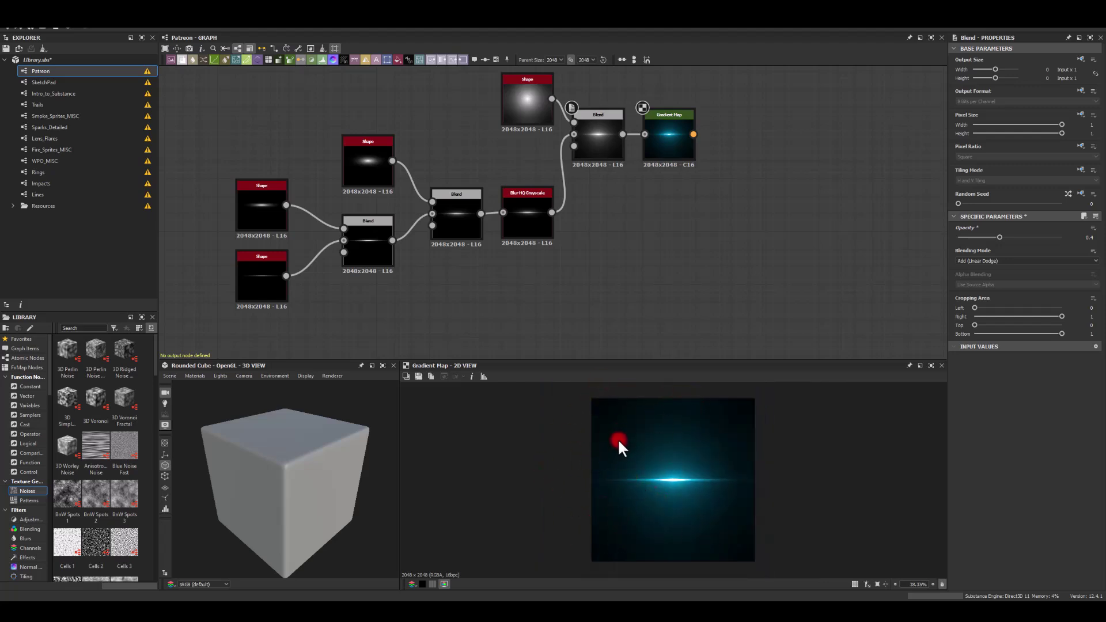
key("space")
key("space")
key("space")
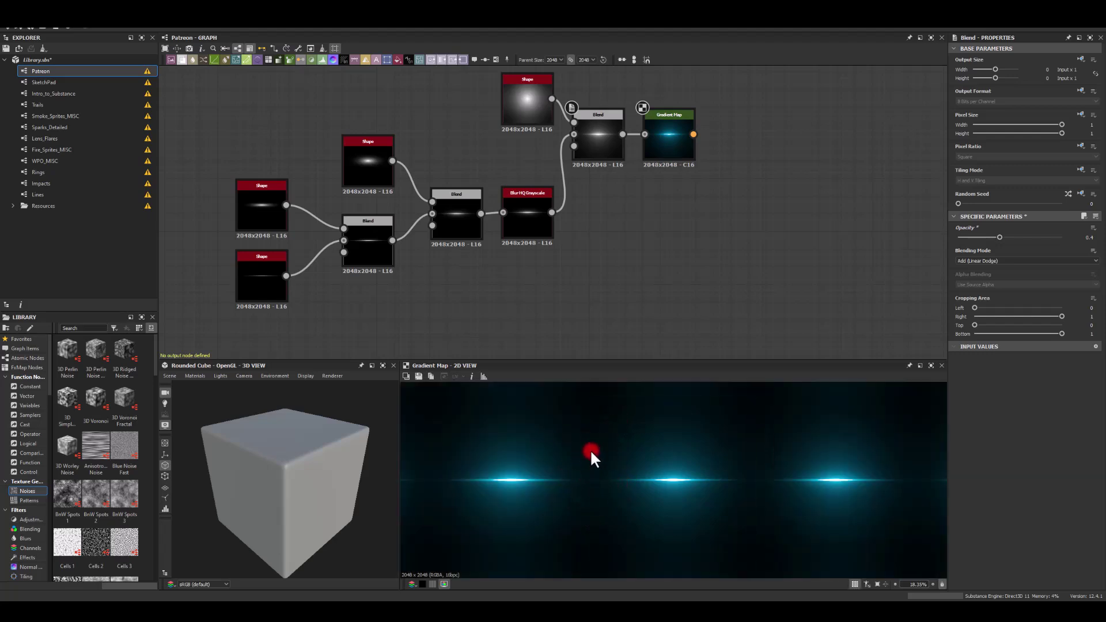
- Adjust the scale of the thinnest Thorn Shape feeding the first Blend, trying values of 1.2 and 1
left_click(281, 277)
left_click_drag(1076, 481, 1101, 481)
type("1.2")
key("Return")
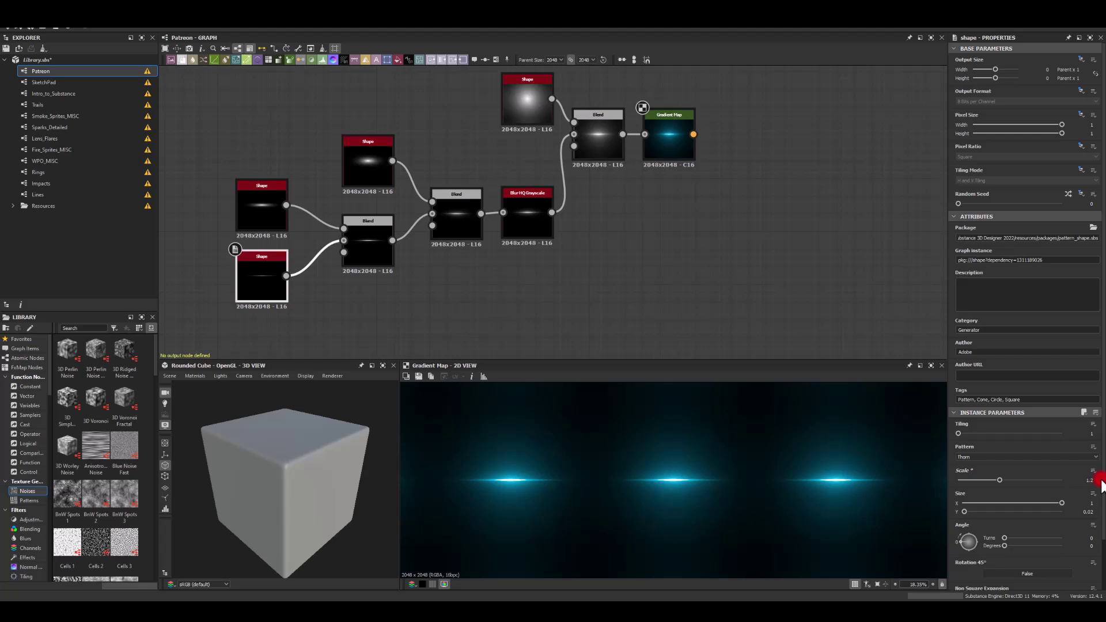
left_click_drag(1080, 481, 1103, 486)
type("1")
key("Return")
left_click(1090, 480)
key("Return")
- Set the Y size to 0.24 on the upper Shape feeding the first Blend and to 0.54 on the Shape feeding the second Blend
left_click(270, 196)
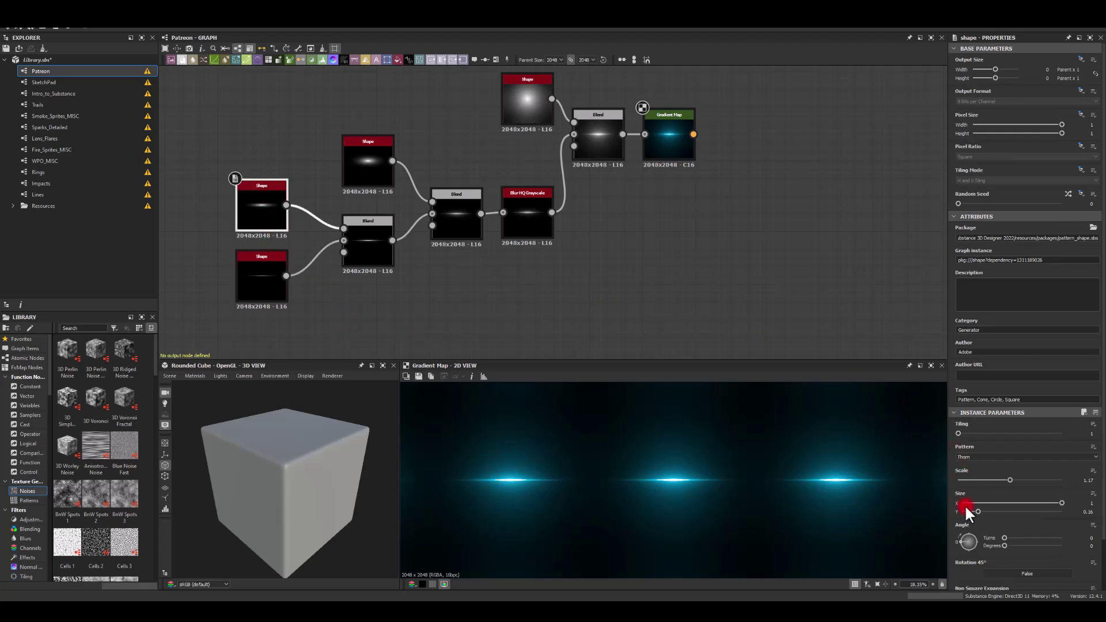
left_click_drag(979, 514, 986, 510)
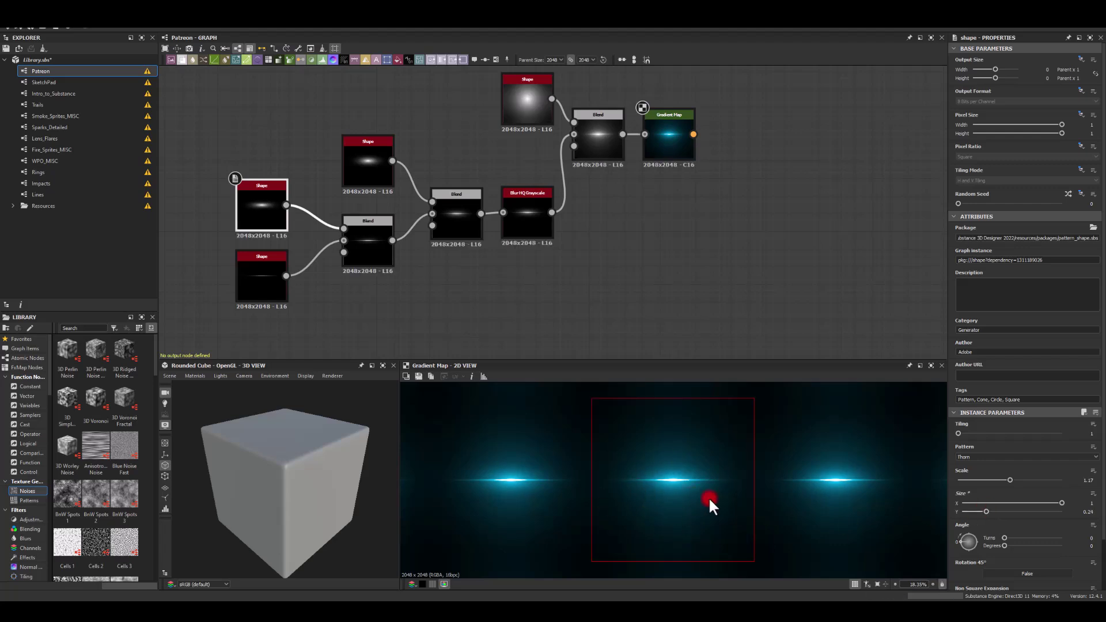
left_click(369, 154)
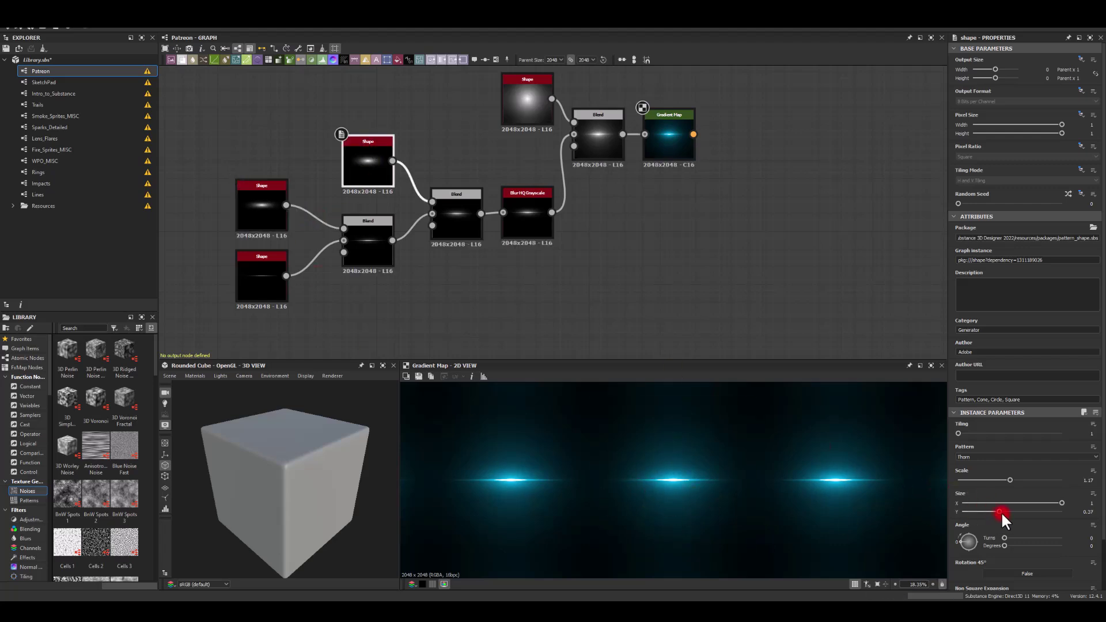
mouse_move(998, 512)
left_mouse_down()
mouse_move(1063, 512)
mouse_move(1015, 506)
left_mouse_up()
scroll(677, 541, "down", 4)
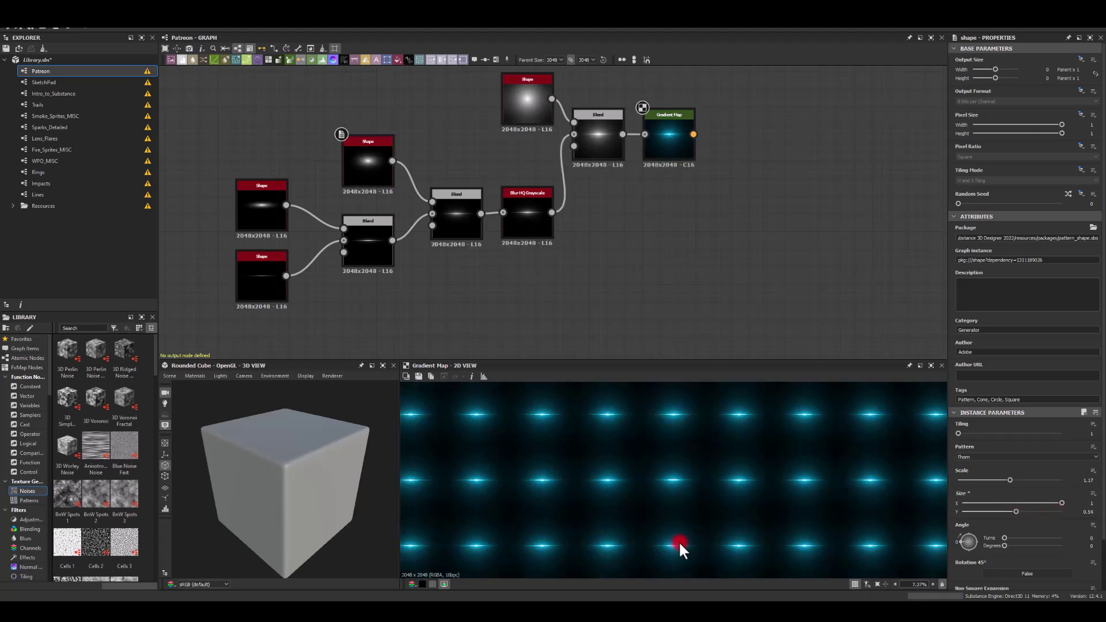
- Add an Anisotropic Noise node in an empty area above the flare graph and set its Y Amount to 22
scroll(675, 541, "up", 5)
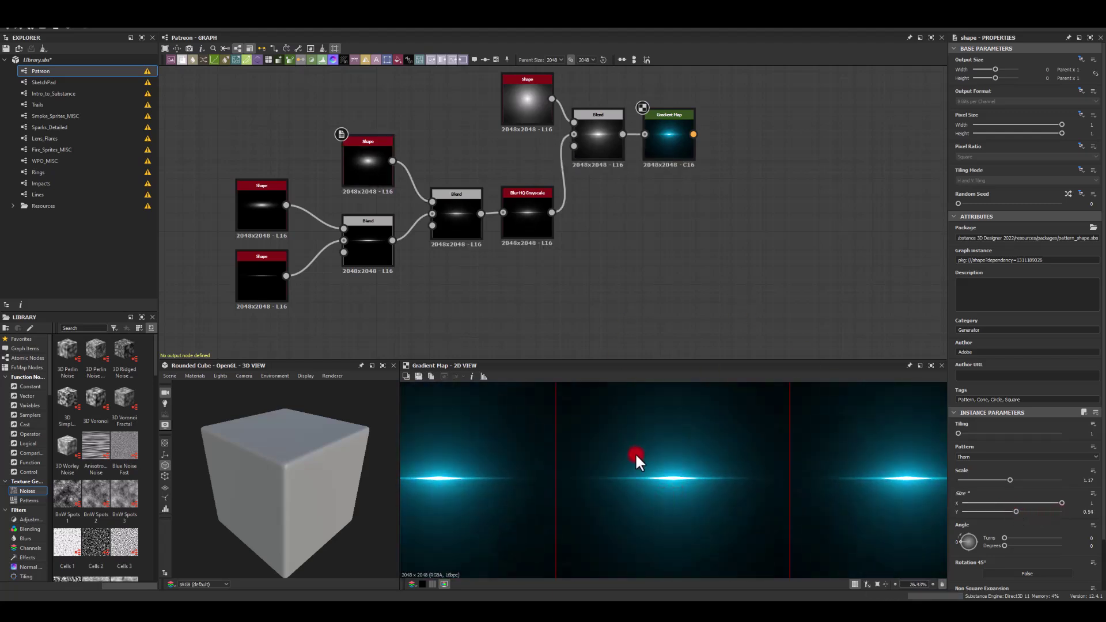
middle_click_drag(671, 232, 644, 343)
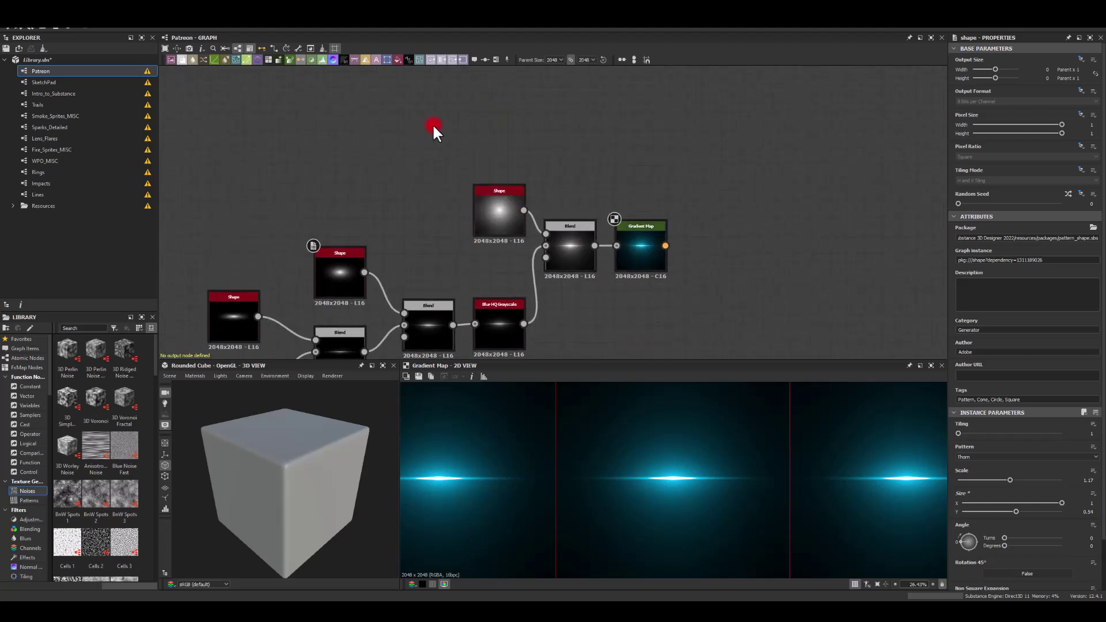
middle_click_drag(434, 126, 435, 151)
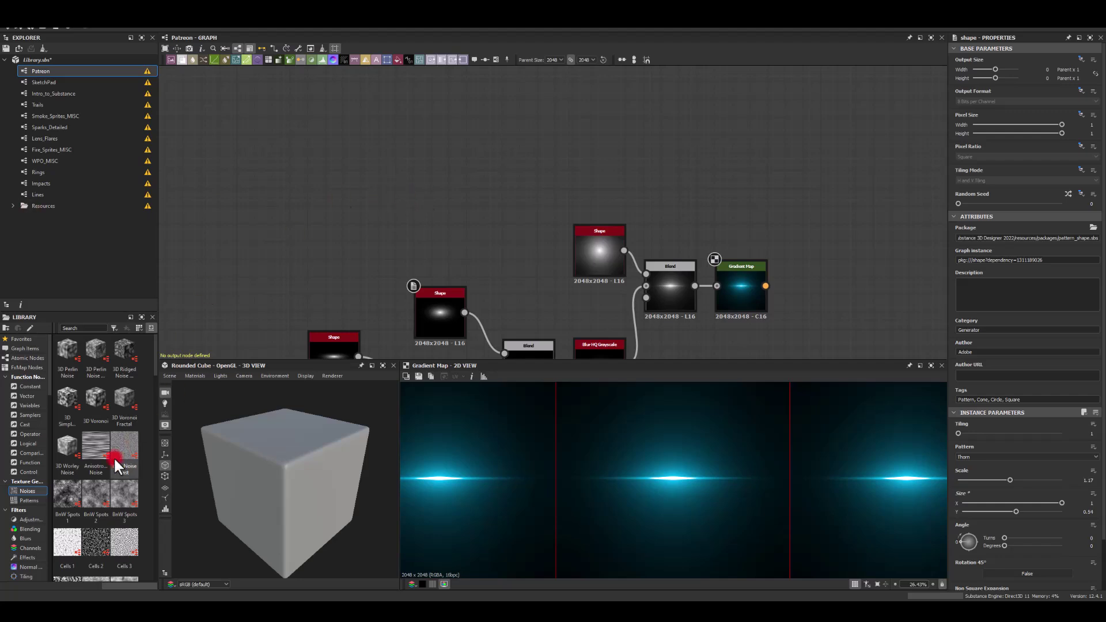
left_click_drag(96, 455, 297, 138)
middle_click_drag(393, 125, 393, 249)
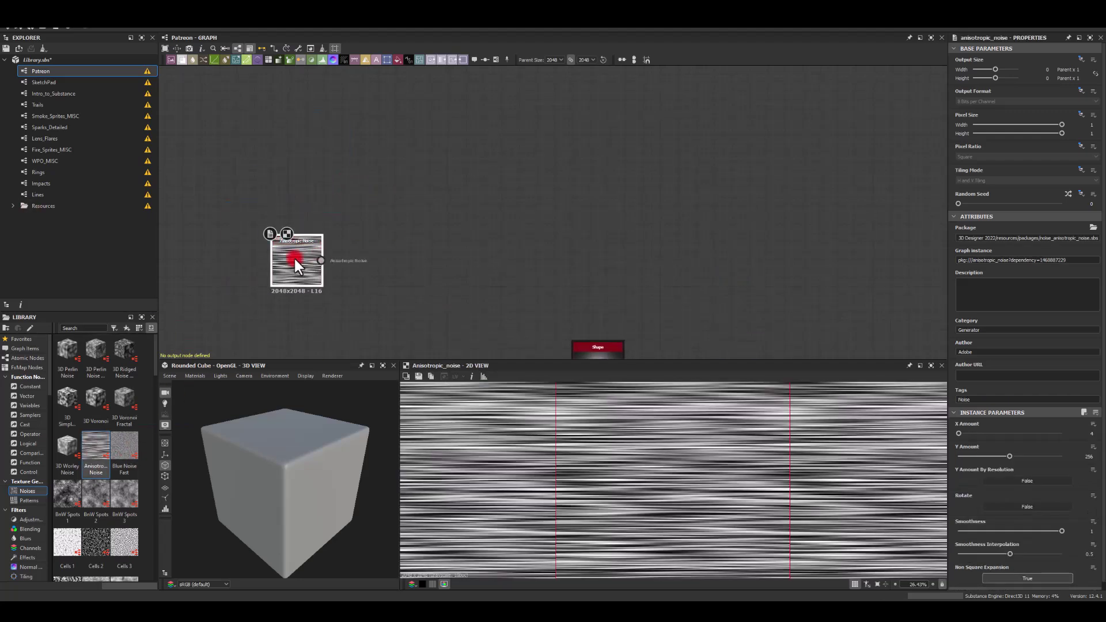
left_click_drag(993, 451, 962, 453)
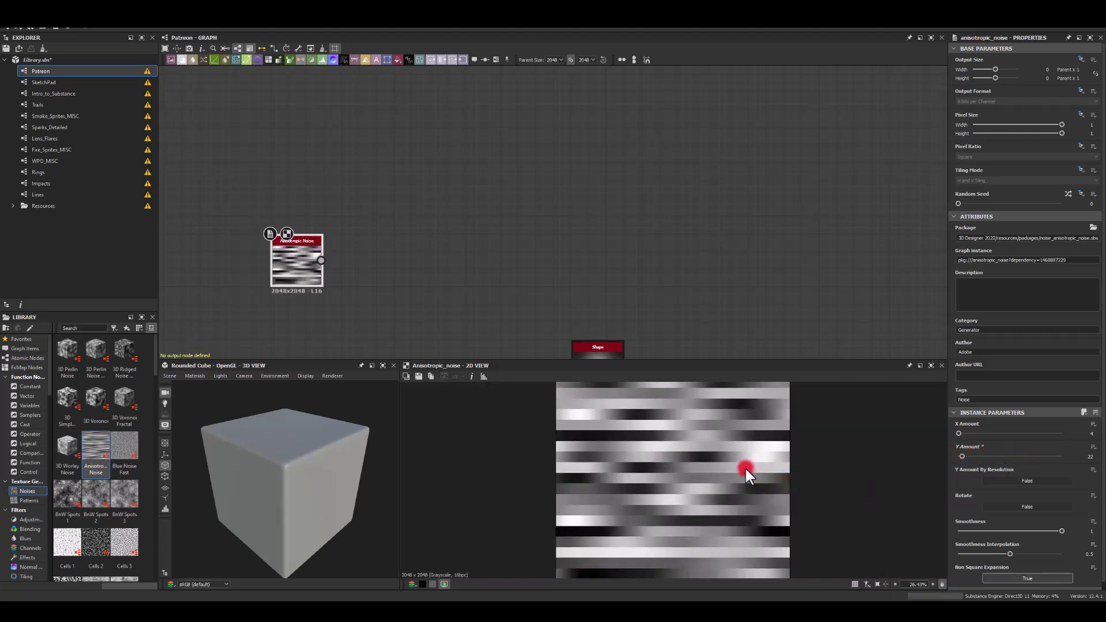
- Feed the Anisotropic Noise into a new Shape Mapper node with Radius 0 and Width 1
left_click_drag(321, 259, 399, 228)
type("shape")
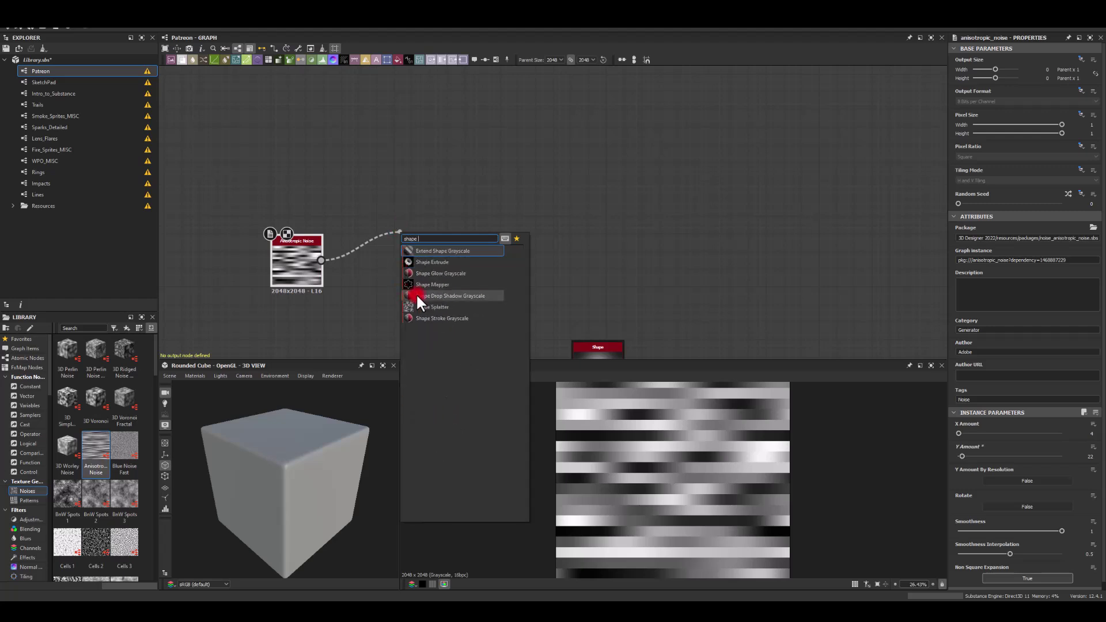
left_click(426, 285)
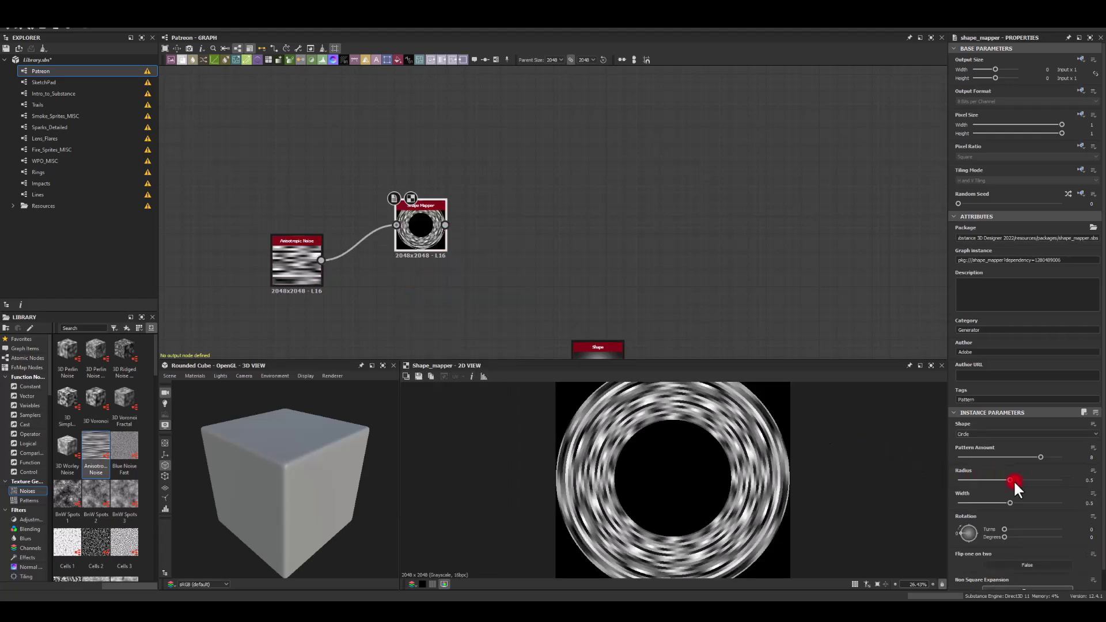
left_click_drag(1010, 480, 937, 474)
left_click_drag(1011, 501, 1102, 510)
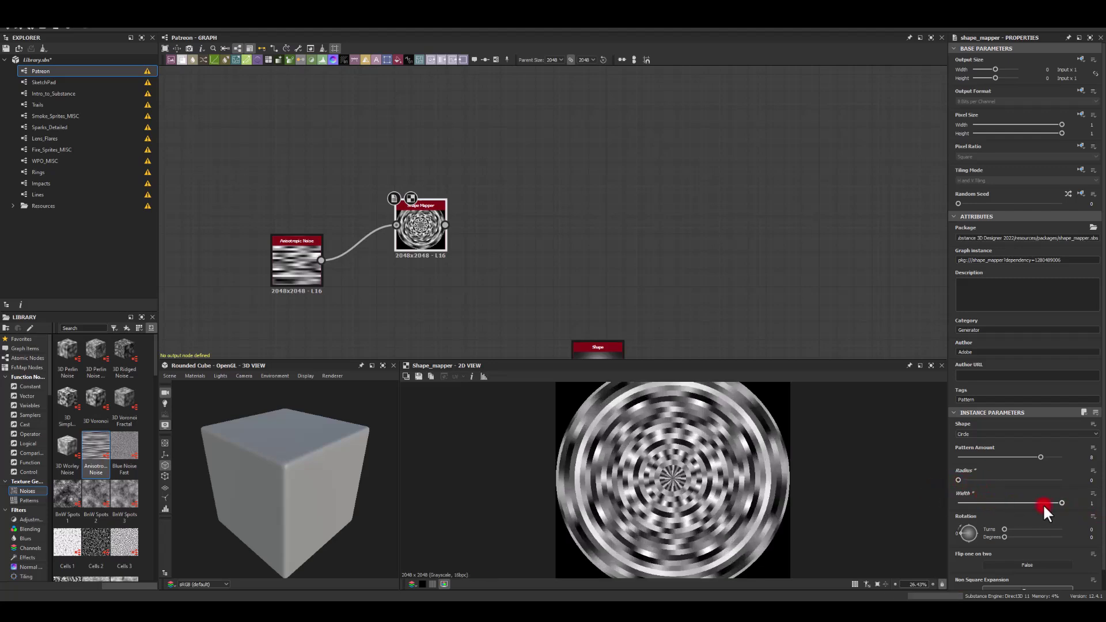
- Connect the Shape Mapper output to a new Blend node
middle_click_drag(601, 202, 613, 299)
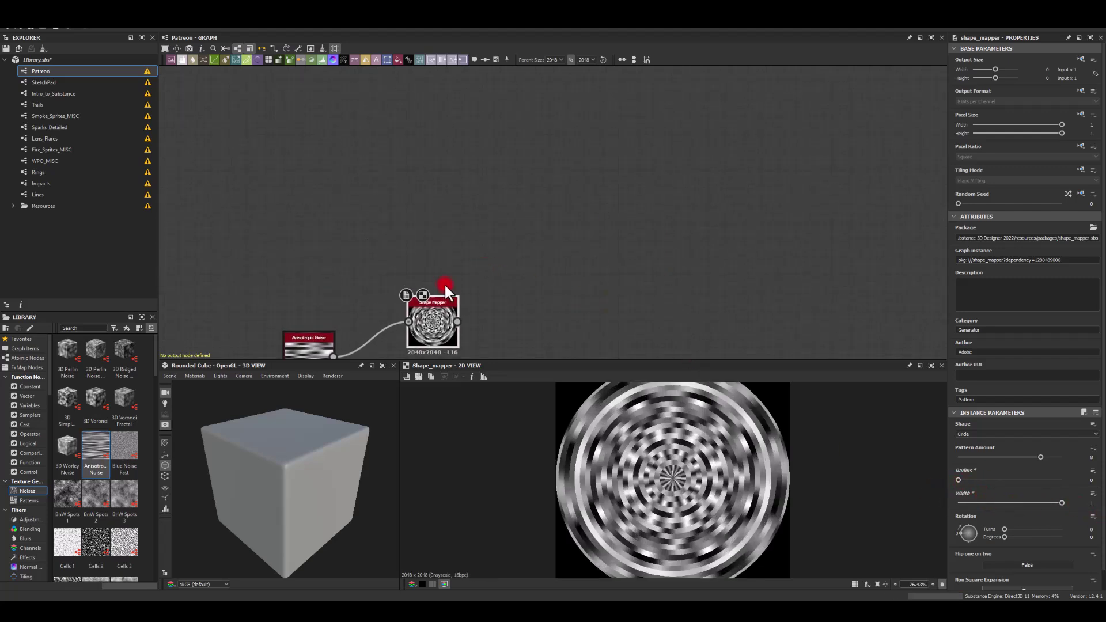
left_click_drag(456, 322, 533, 283)
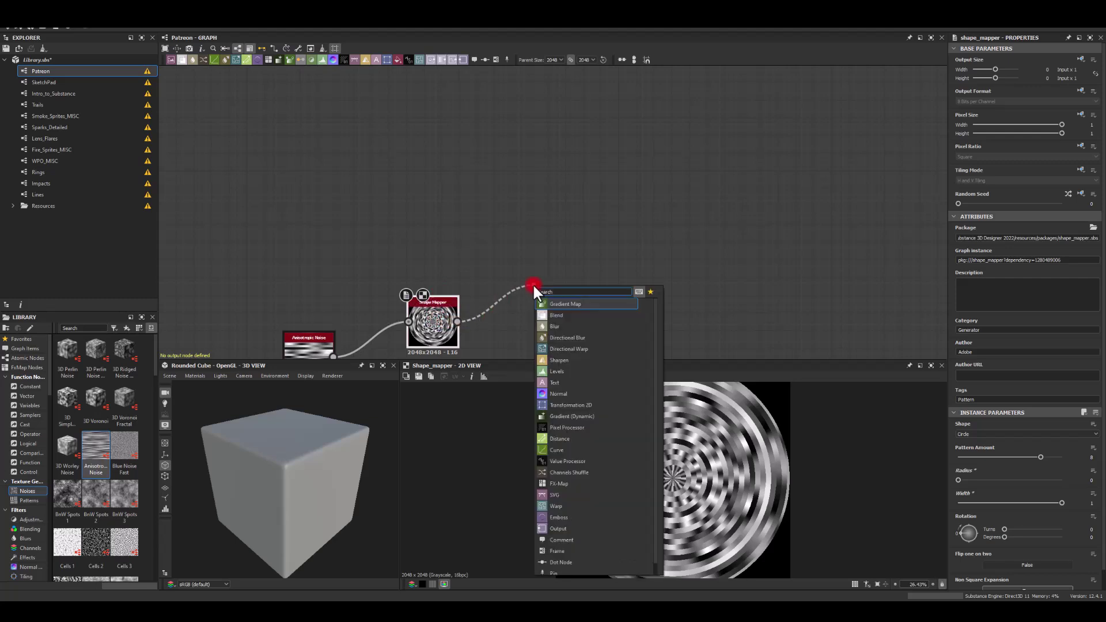
type("blend")
key("Return")
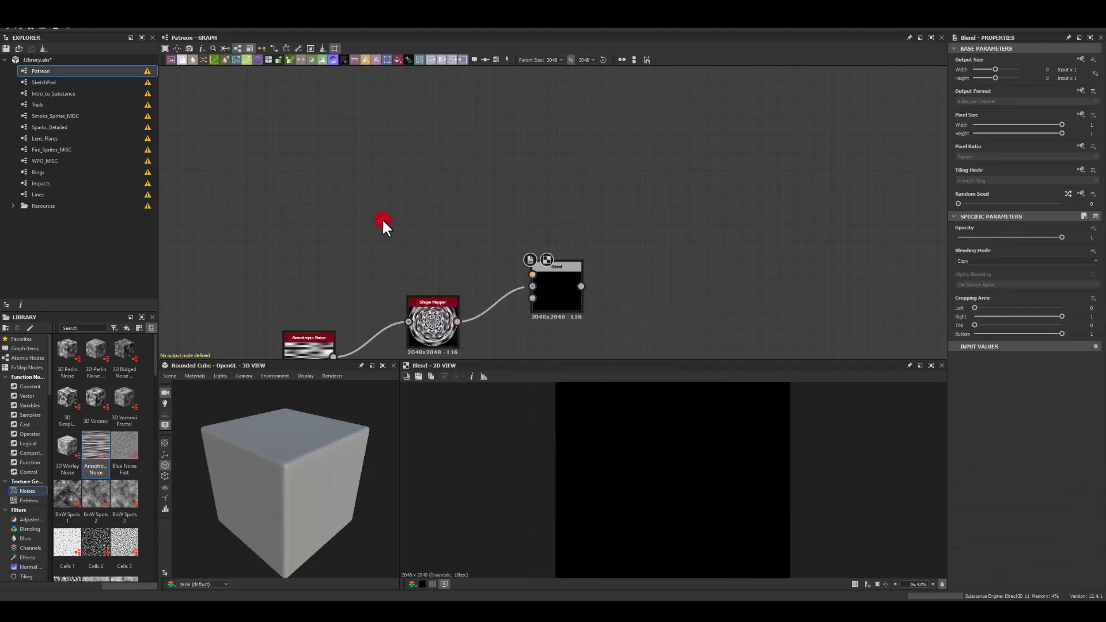
- Add a Shape node above the Shape Mapper and set its pattern to Paraboloid
key("space")
type("shape")
key("Return")
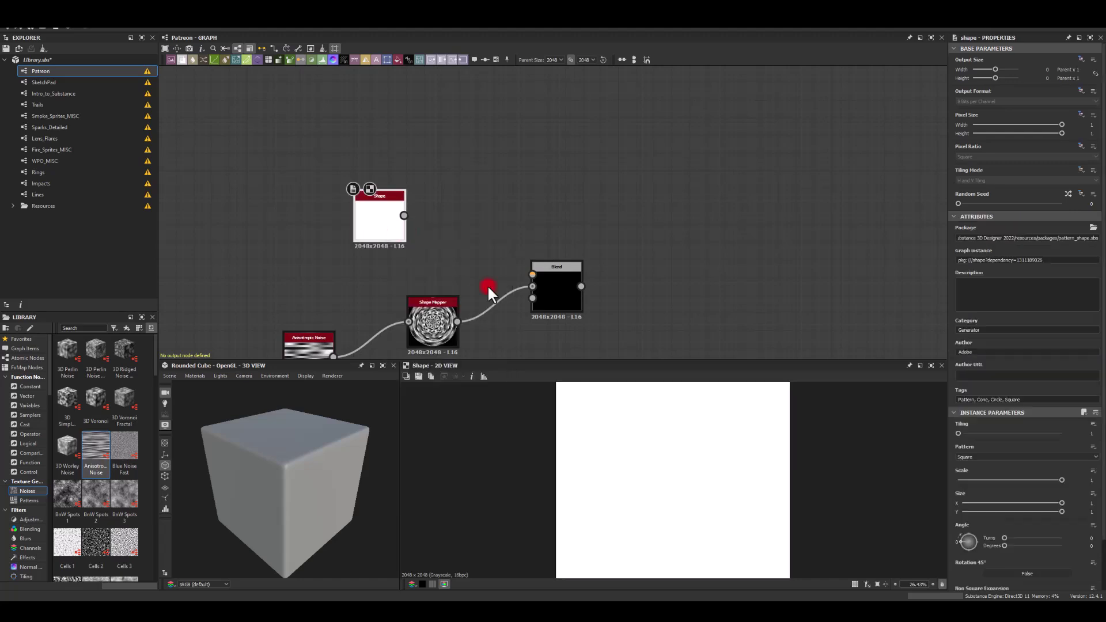
left_click(971, 455)
left_click(968, 470)
- Subtract the Paraboloid Shape from the Shape Mapper in the Blend node and set the Shape's scale to 0.46
middle_click_drag(725, 307, 683, 242)
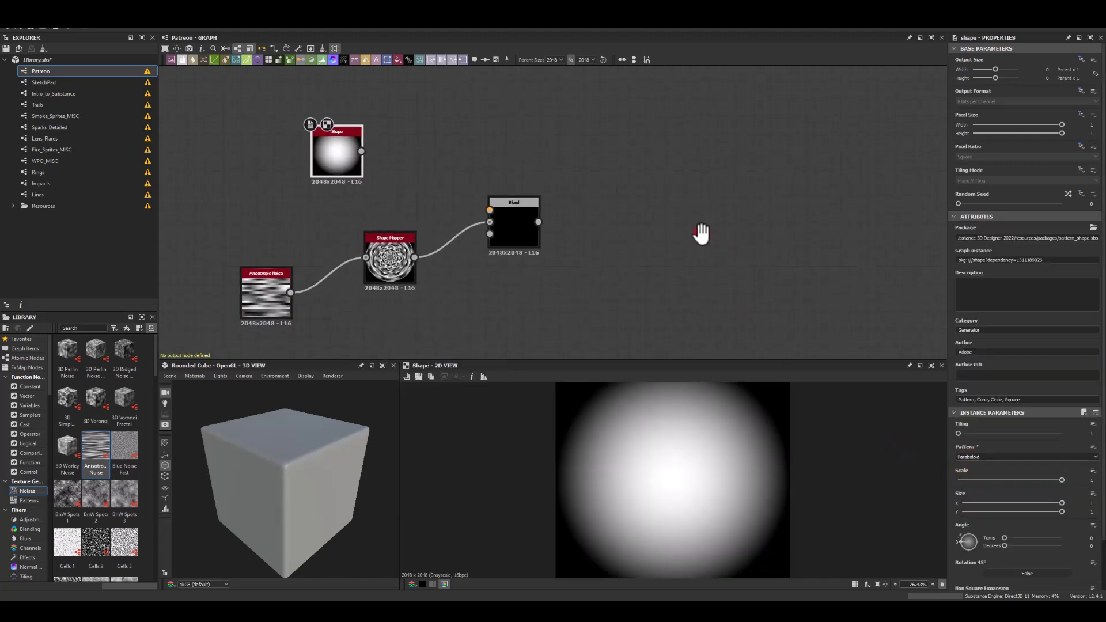
mouse_move(496, 222)
left_mouse_down()
mouse_move(513, 234)
mouse_move(518, 224)
mouse_move(507, 239)
left_mouse_up()
left_click_drag(363, 151, 500, 227)
double_click(519, 240)
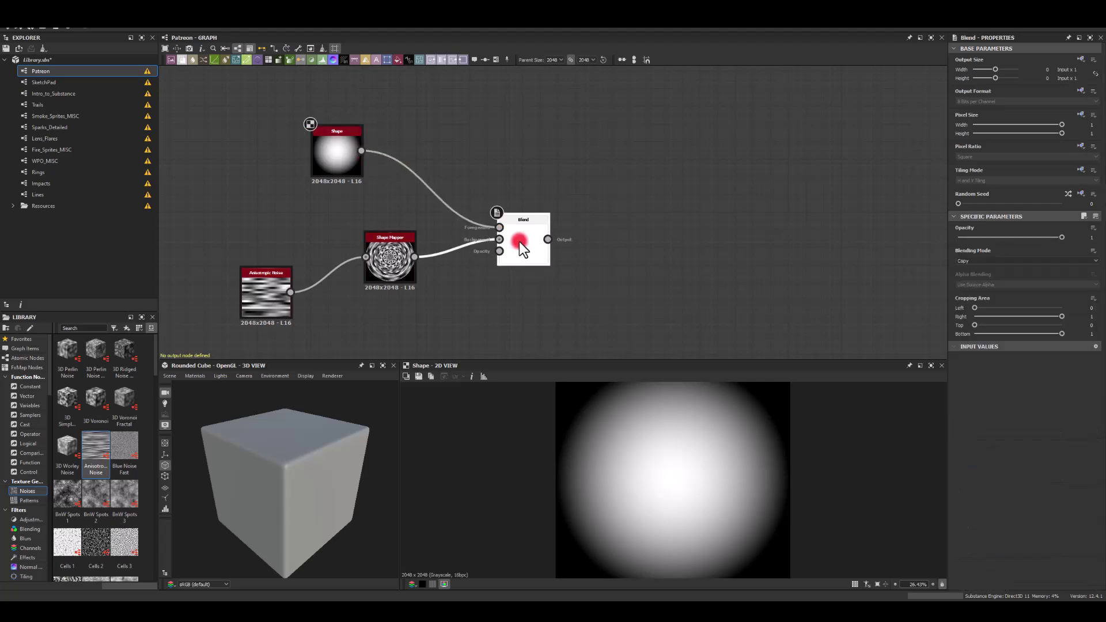
left_click(979, 262)
left_click(970, 279)
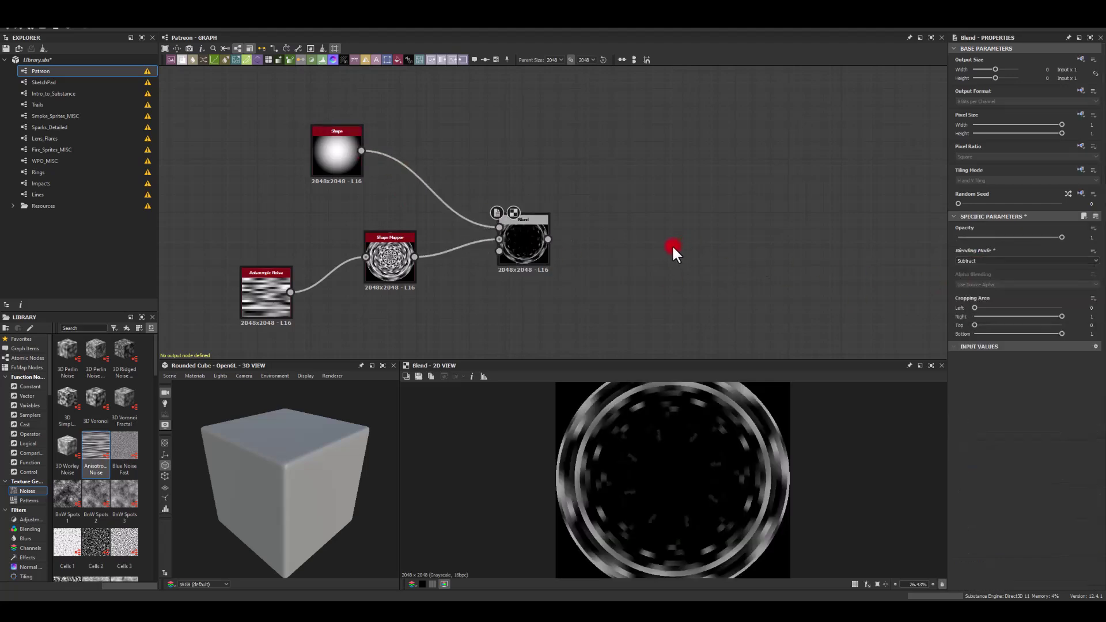
left_click(354, 147)
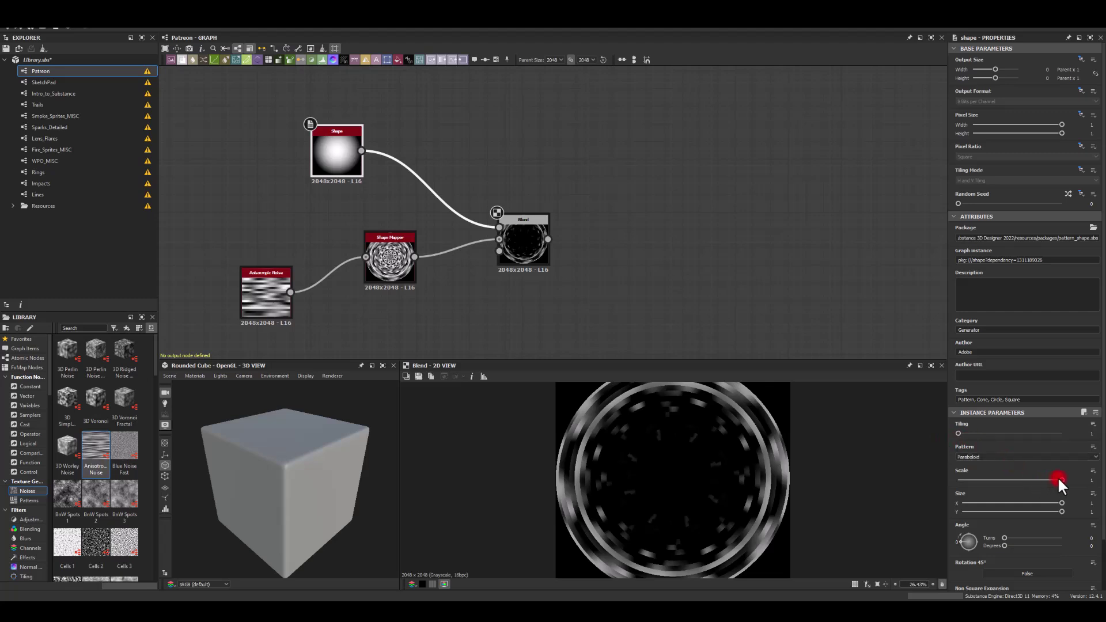
left_click_drag(1060, 478, 1005, 474)
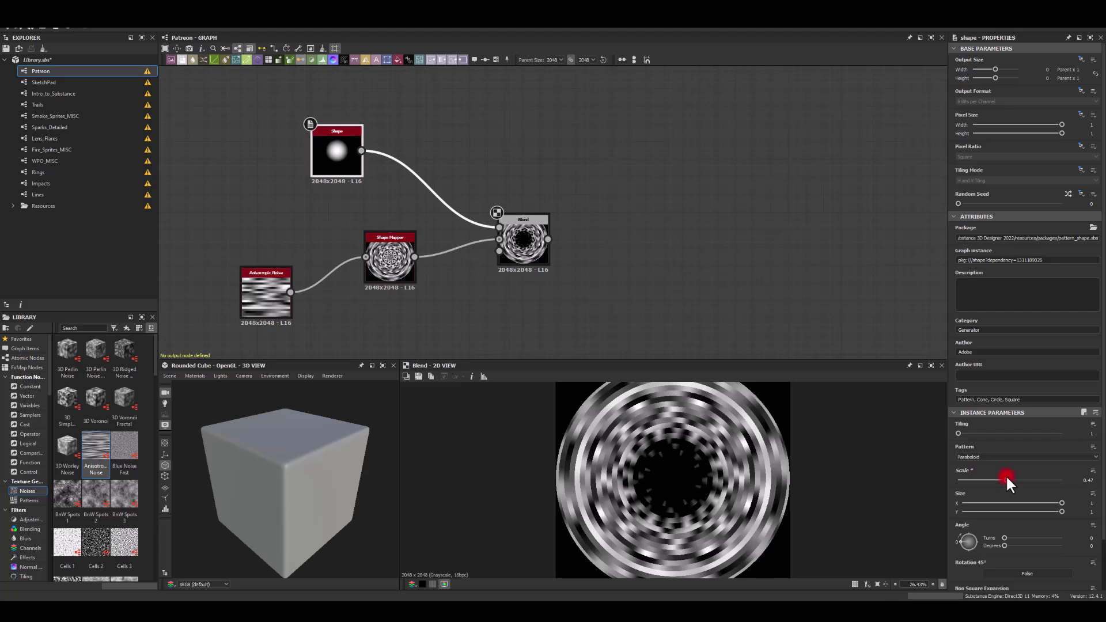
- Add a Blur HQ Grayscale node after the Subtract Blend and place it in line beside it
middle_click_drag(661, 205, 581, 236)
left_click_drag(470, 269, 619, 261)
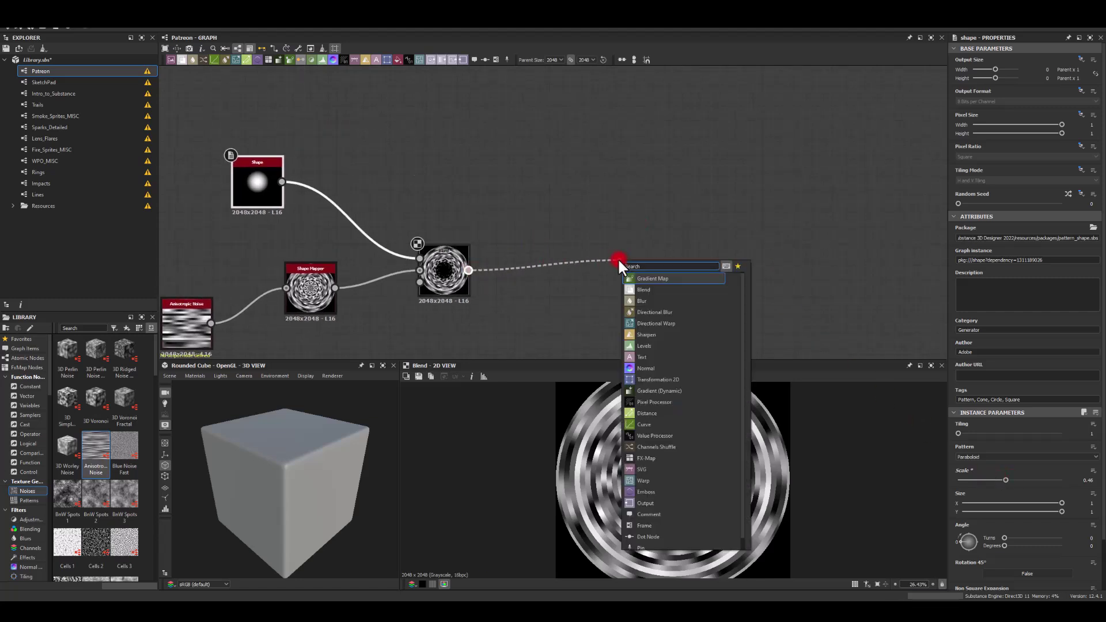
type("blur")
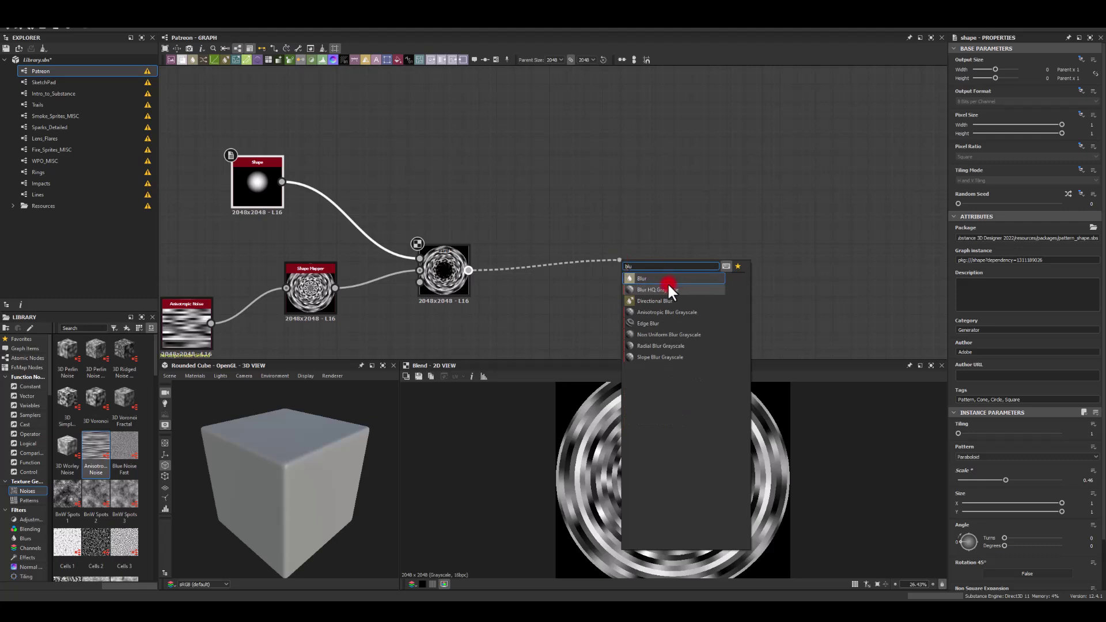
left_click(666, 287)
double_click(648, 255)
left_click_drag(649, 257, 551, 267)
left_click(481, 177)
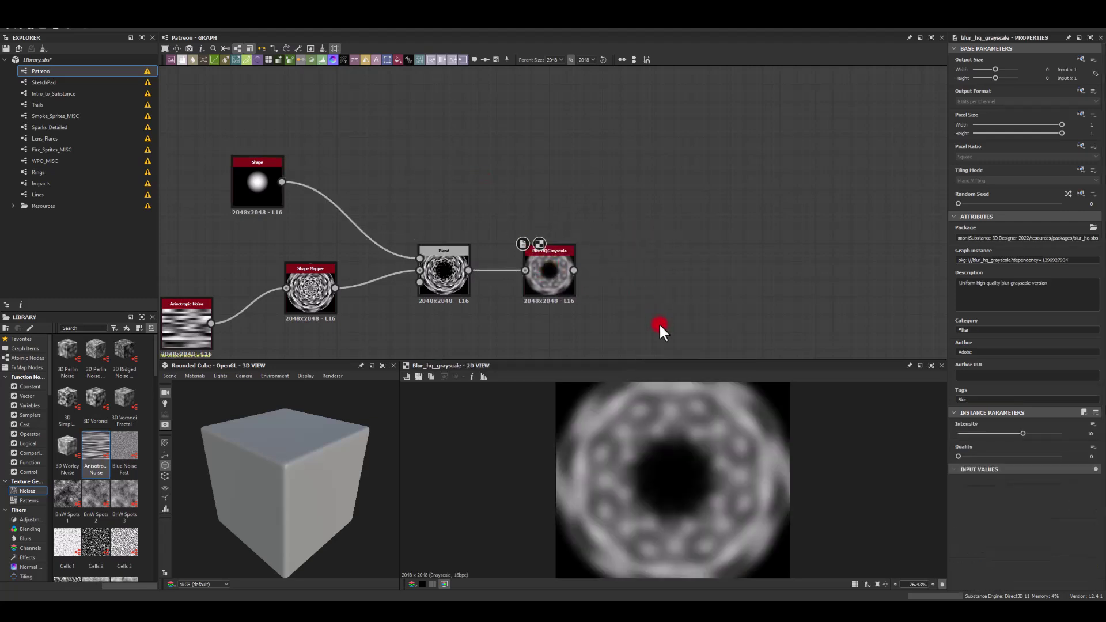
- Connect the Blur HQ Grayscale to a new Blend node and feed a duplicate of the Paraboloid Shape into its foreground input
left_click_drag(582, 274, 646, 195)
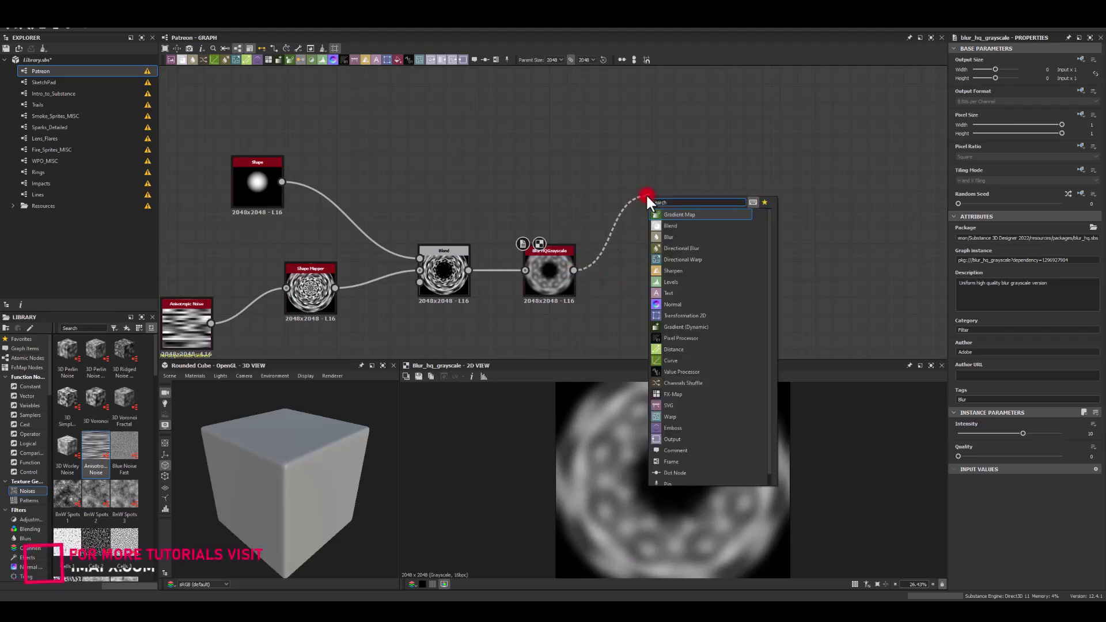
type("blend")
key("Return")
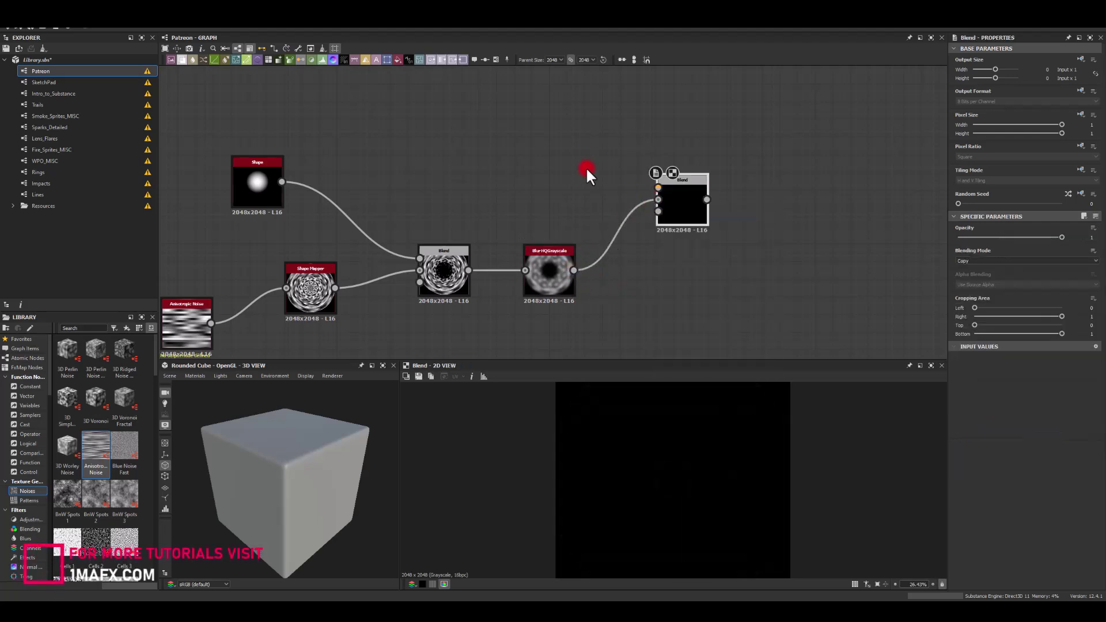
left_click(280, 187)
key("ctrl+d")
left_click_drag(547, 205, 657, 188)
left_click(671, 205)
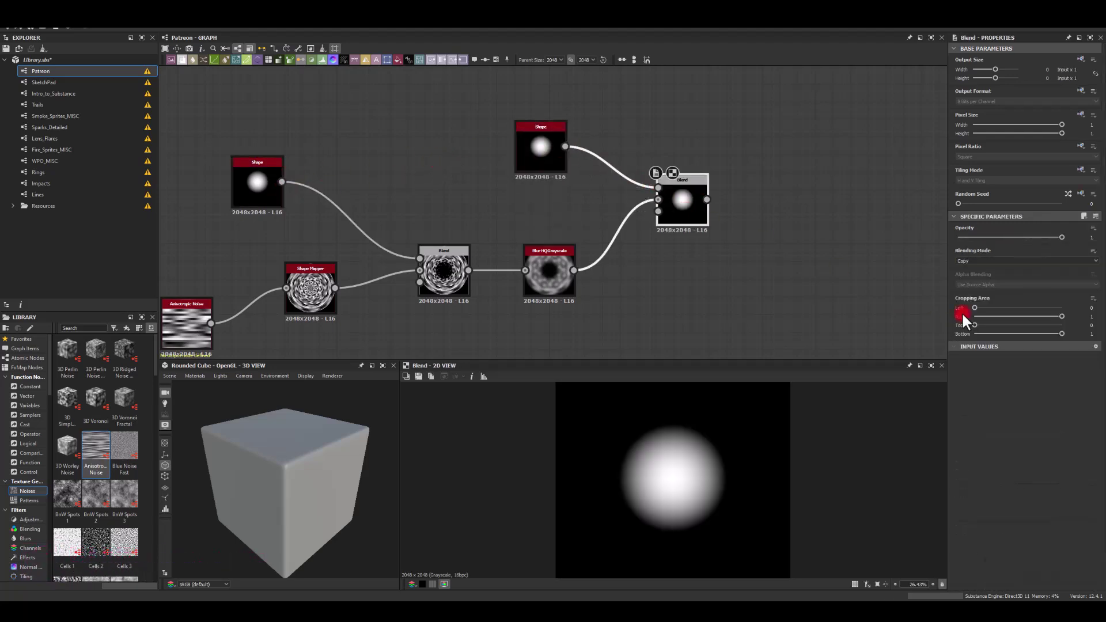
- Set the new Blend to Multiply and the duplicated Paraboloid Shape's scale to 1
left_click(968, 262)
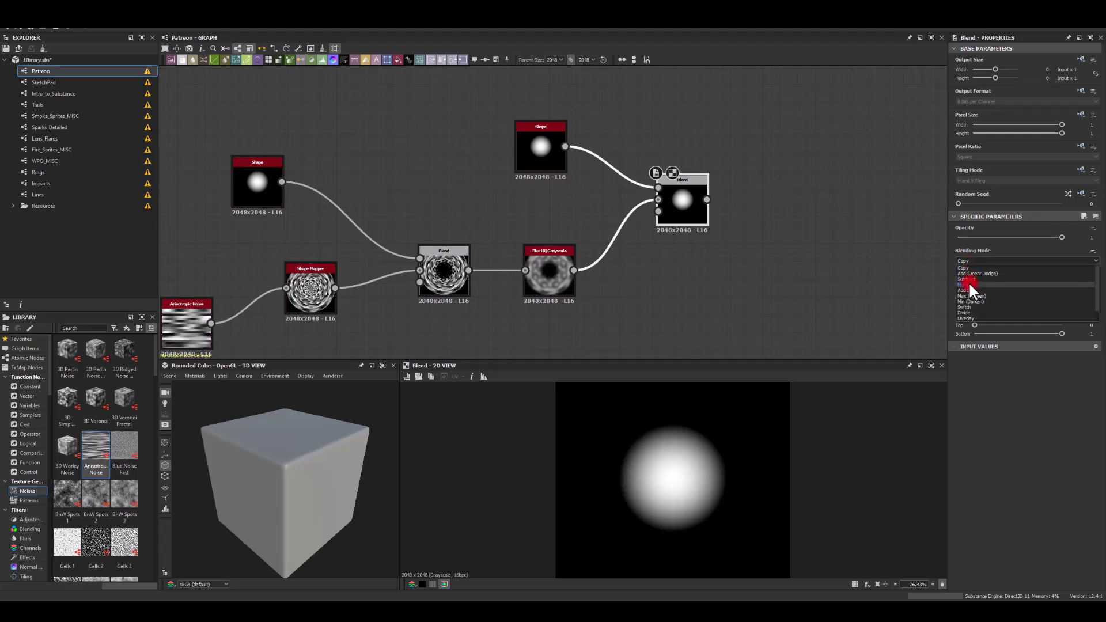
left_click(969, 285)
left_click(531, 147)
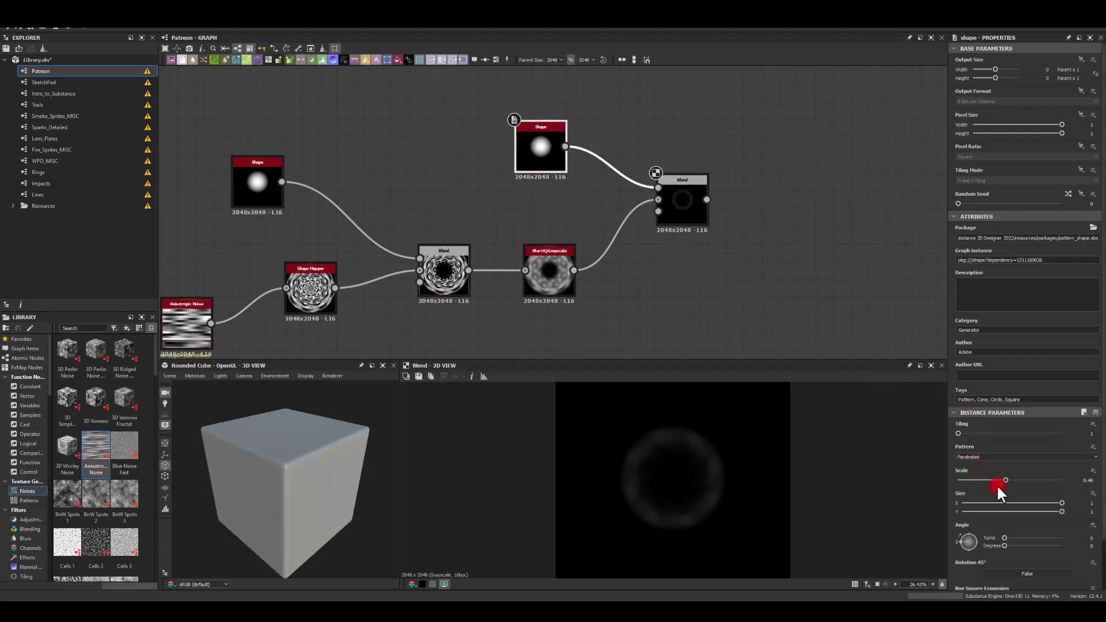
left_click_drag(1001, 483, 1088, 486)
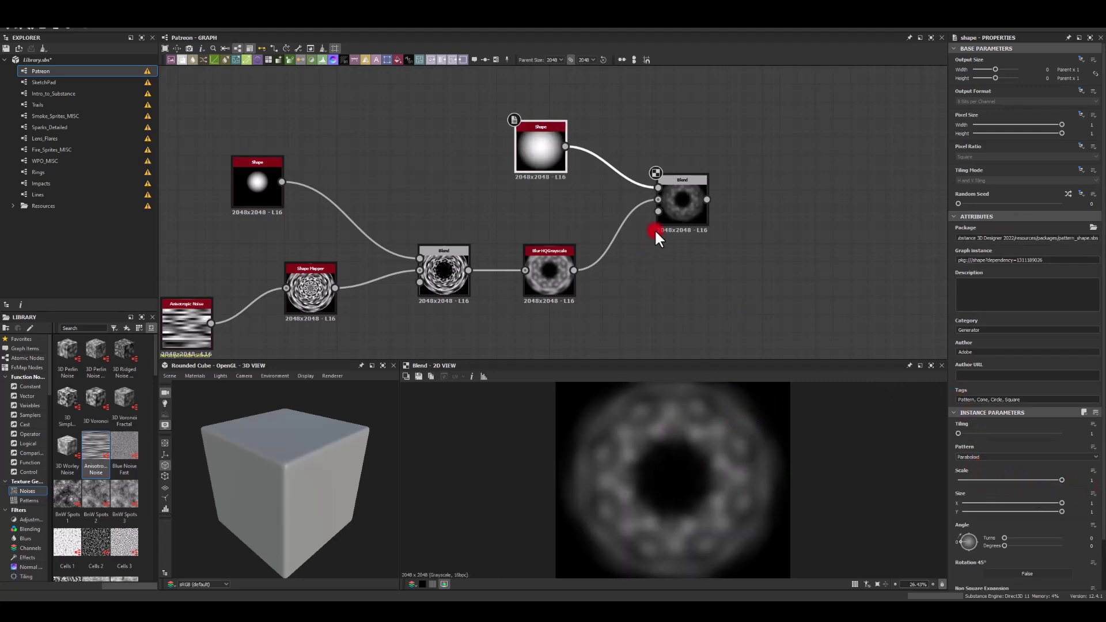
- Add a Normal node after the Multiply Blend, try an intensity of 50 and settle on 20
left_click_drag(769, 192, 766, 193)
type("normal")
key("Return")
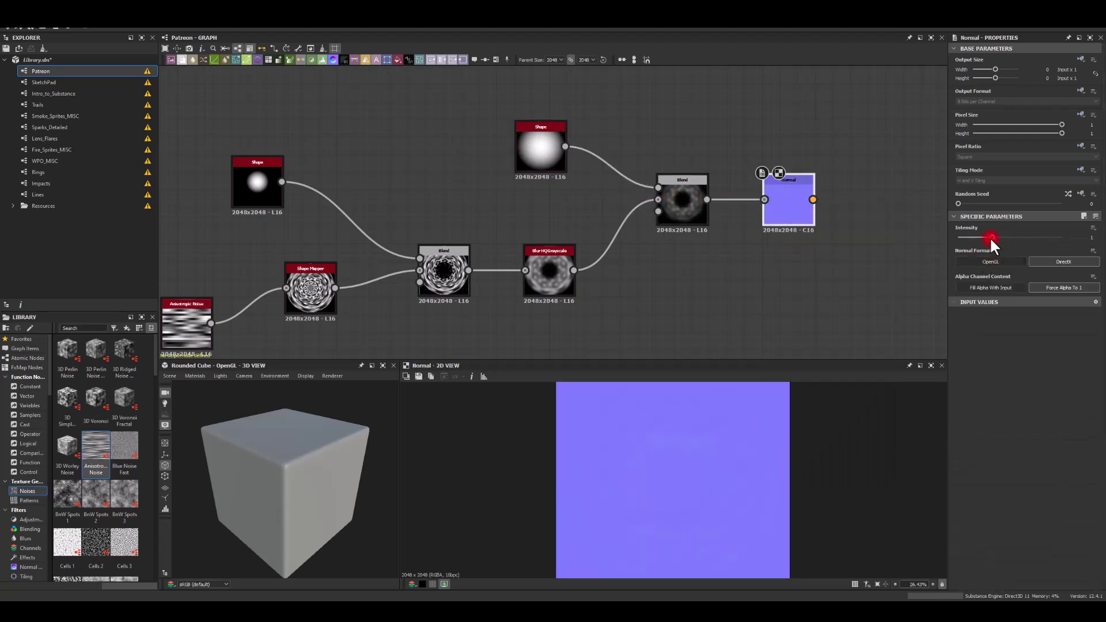
left_click_drag(990, 237, 1065, 248)
double_click(1091, 238)
type("50")
key("Return")
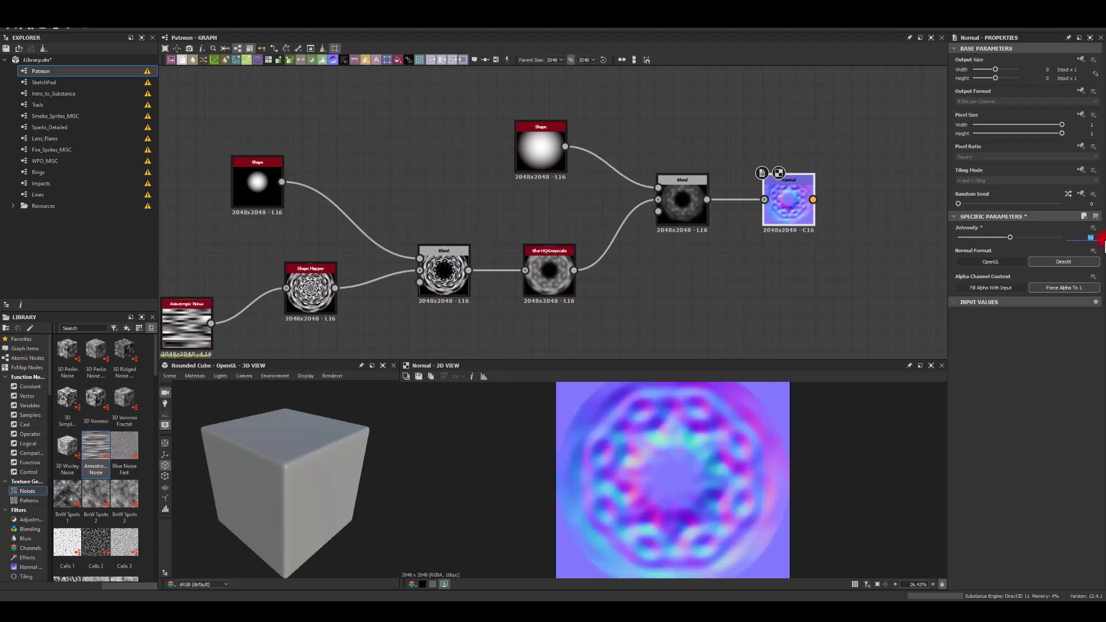
type("20")
key("Return")
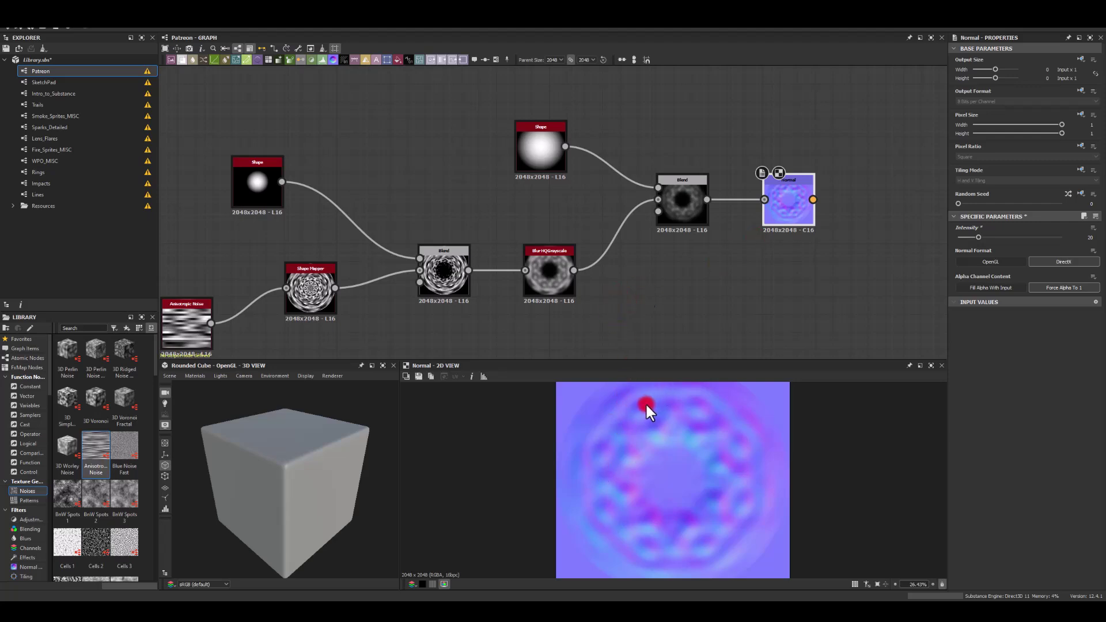
- Set the Anisotropic Noise's X Amount to 1 and its Smoothness Interpolation to 0
middle_click_drag(475, 186, 453, 153)
middle_click_drag(202, 259, 354, 227)
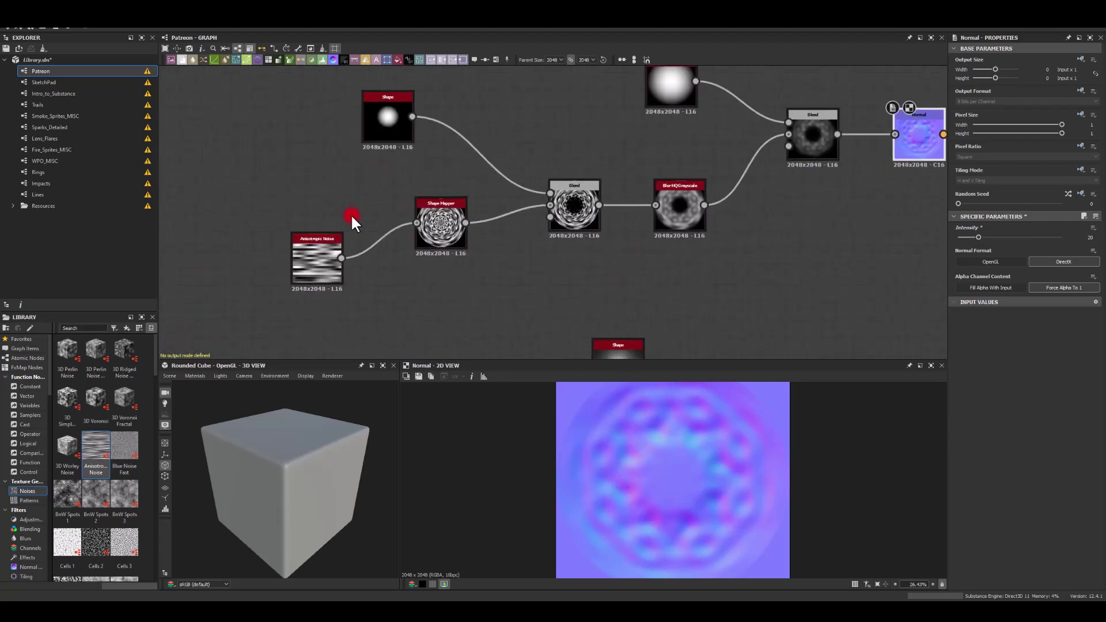
left_click(296, 255)
left_click(892, 419)
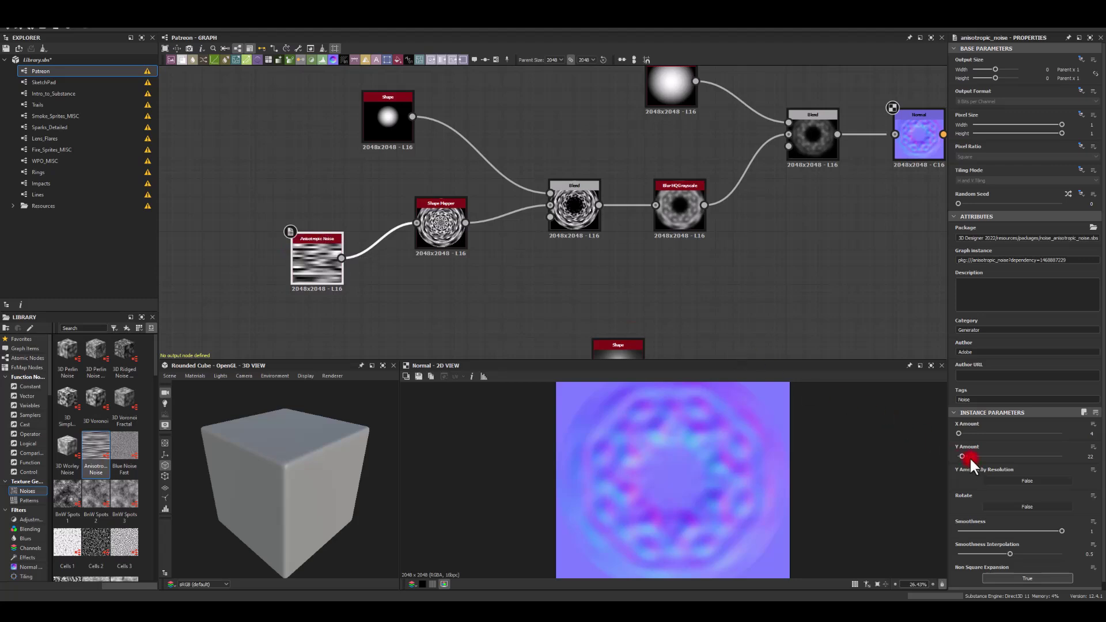
left_click(1094, 434)
type("1")
key("Return")
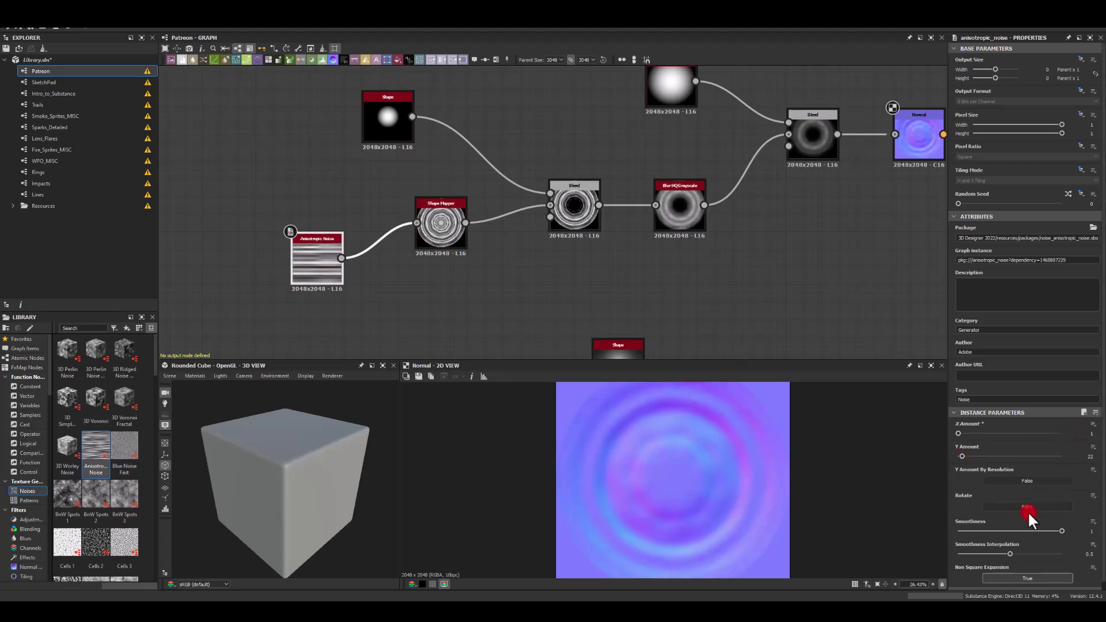
left_click_drag(1062, 528, 1101, 529)
left_click_drag(1008, 553, 917, 550)
- Reduce the Shape Mapper's Width to 0.7
middle_click_drag(678, 333, 517, 286)
middle_click_drag(275, 242, 403, 204)
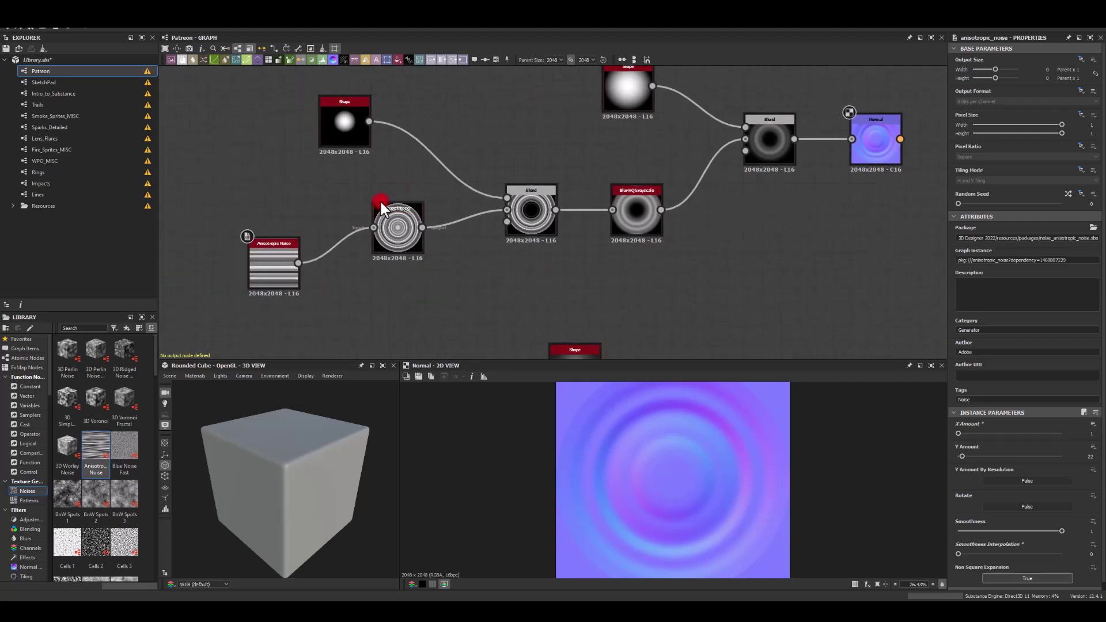
left_click(393, 226)
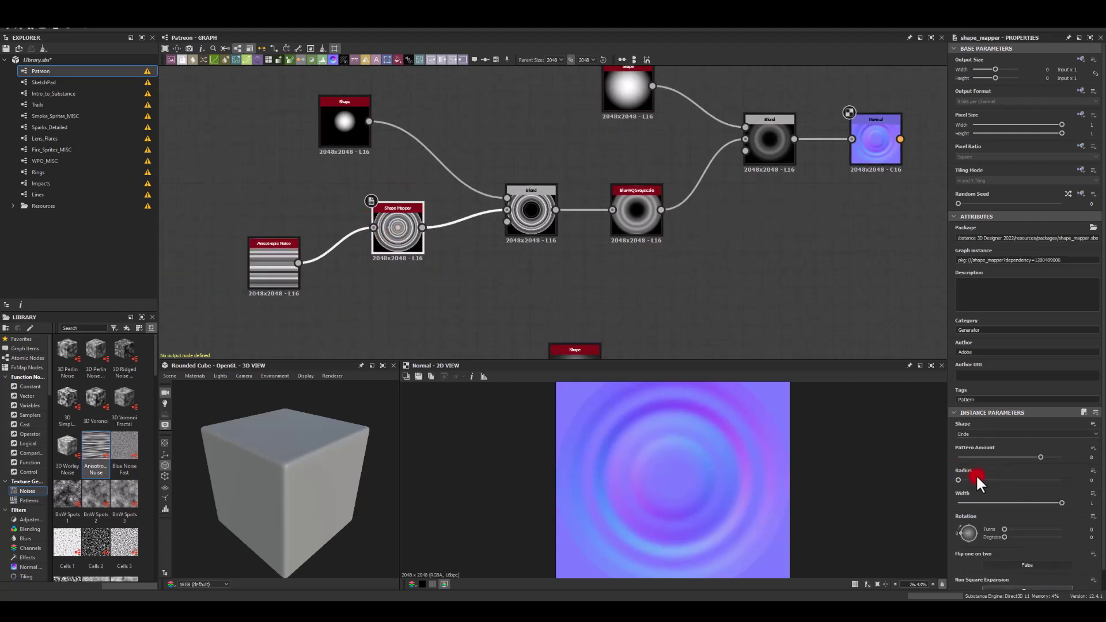
left_click_drag(1059, 500, 1028, 498)
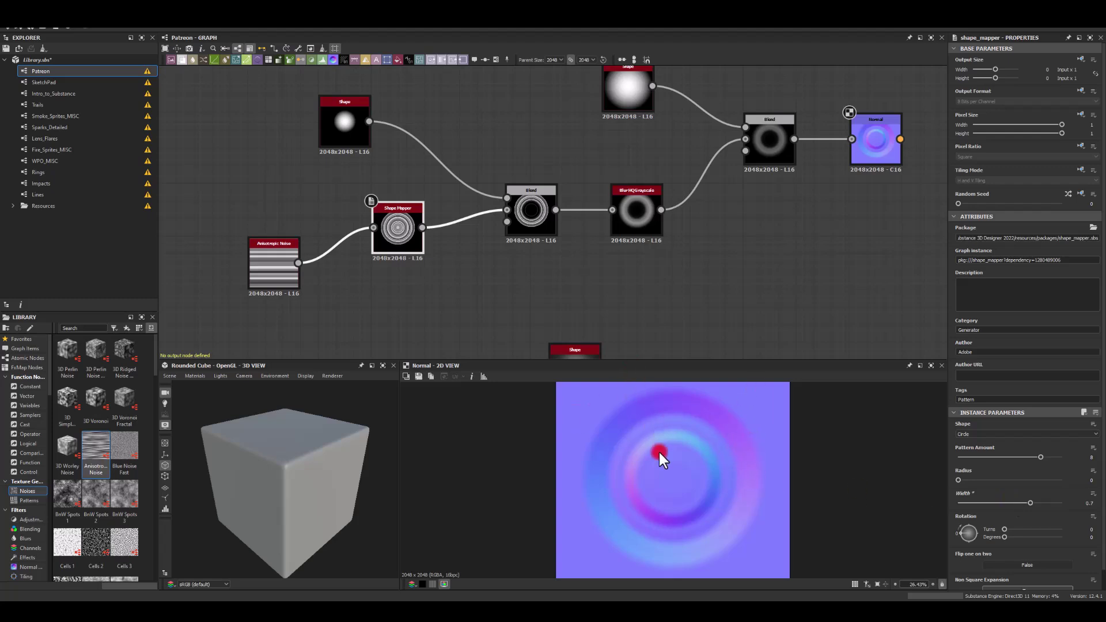
- Lower the Blur HQ Grayscale node's Intensity to 8.03
middle_click_drag(683, 251, 592, 256)
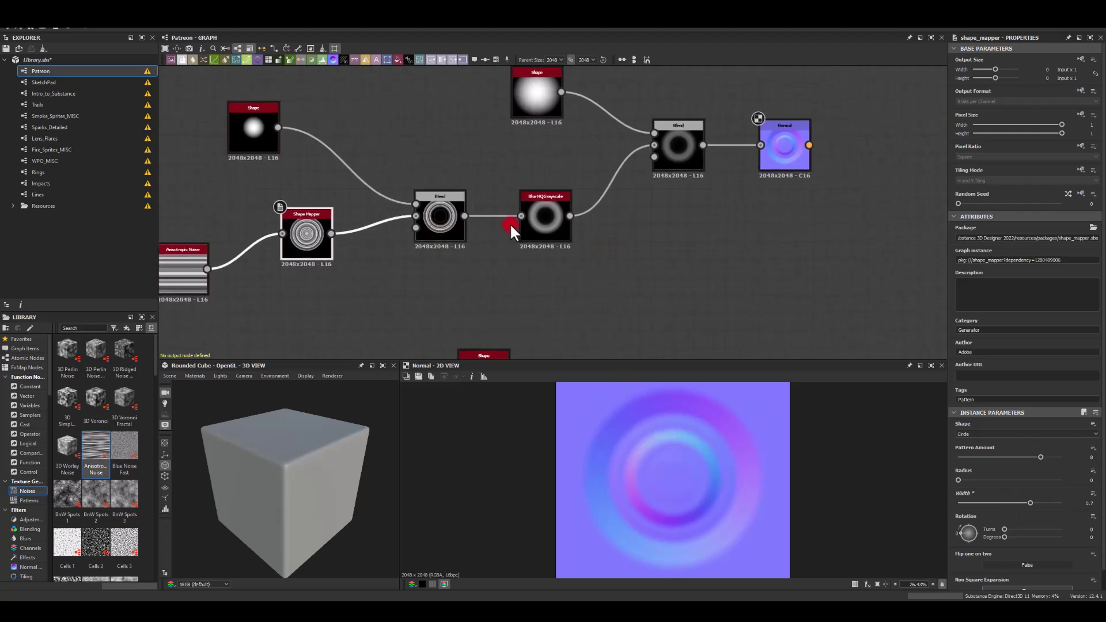
left_click(552, 217)
left_click(1021, 428)
mouse_move(1023, 431)
left_mouse_down()
mouse_move(996, 433)
mouse_move(1044, 435)
mouse_move(1000, 432)
mouse_move(1013, 436)
left_mouse_up()
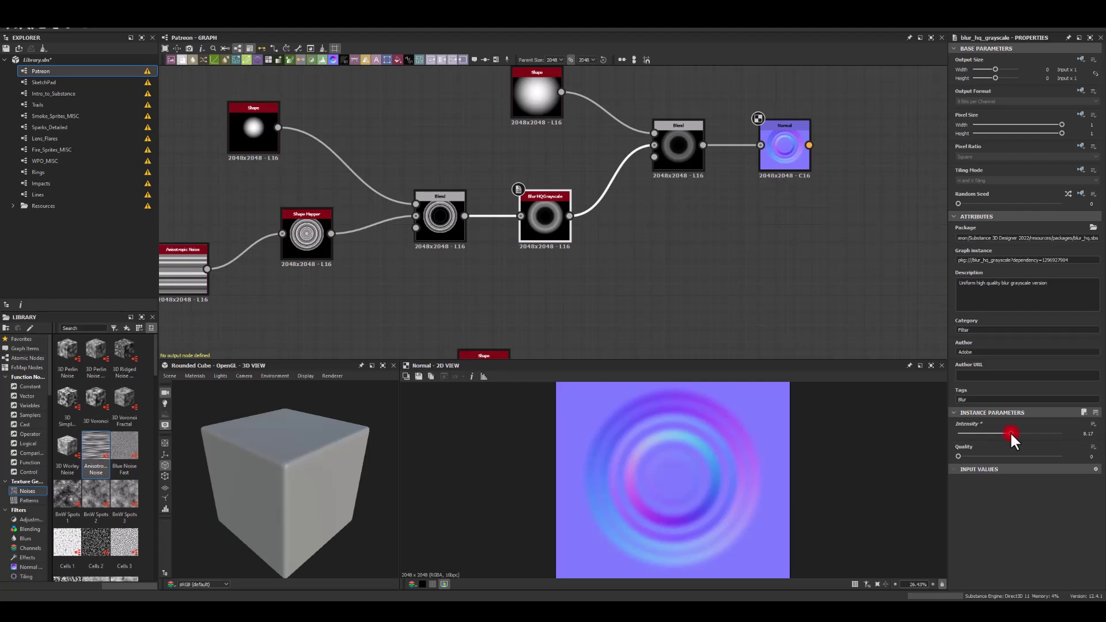
middle_click_drag(201, 200, 213, 217)
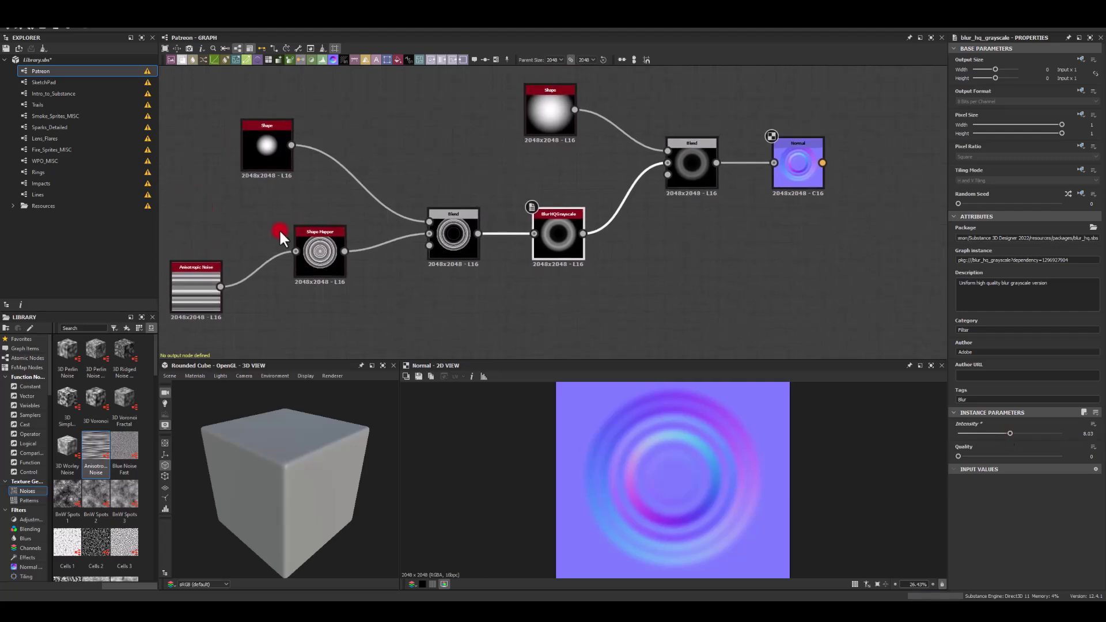
- Reduce the scale of the Paraboloid Shape feeding the first Blend to 0.16 and readjust the Blur HQ Grayscale's Intensity
left_click(697, 170)
left_click(278, 157)
left_click_drag(1007, 481, 955, 485)
middle_click_drag(695, 321, 743, 272)
left_click(614, 194)
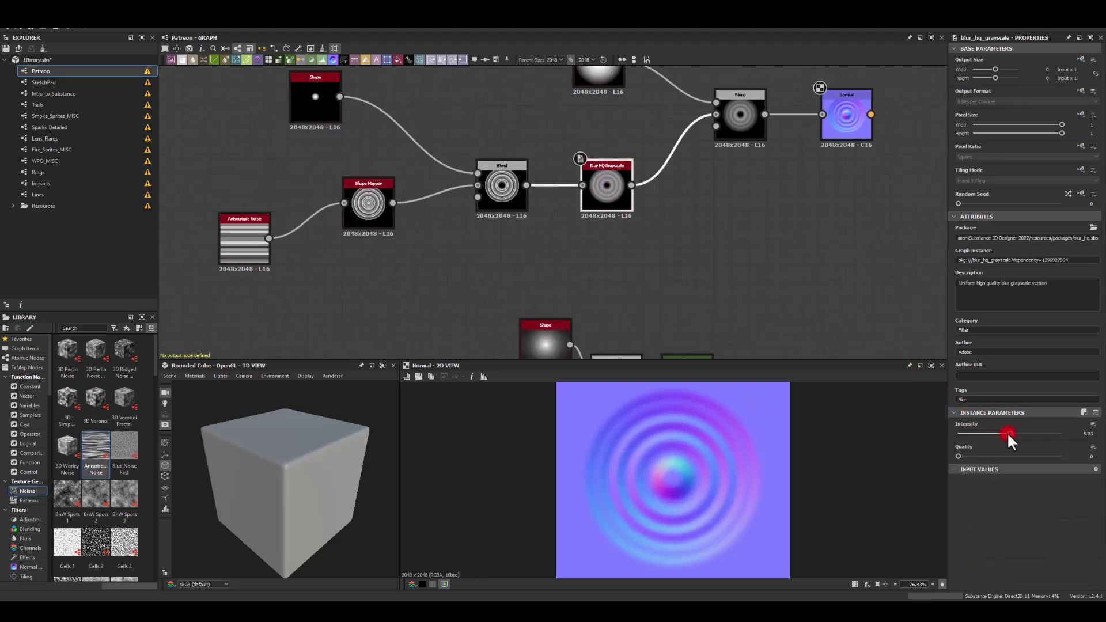
mouse_move(1008, 433)
left_mouse_down()
mouse_move(1026, 431)
mouse_move(1015, 427)
left_mouse_up()
- Try an X Amount of 2 on the Anisotropic Noise
left_click(233, 227)
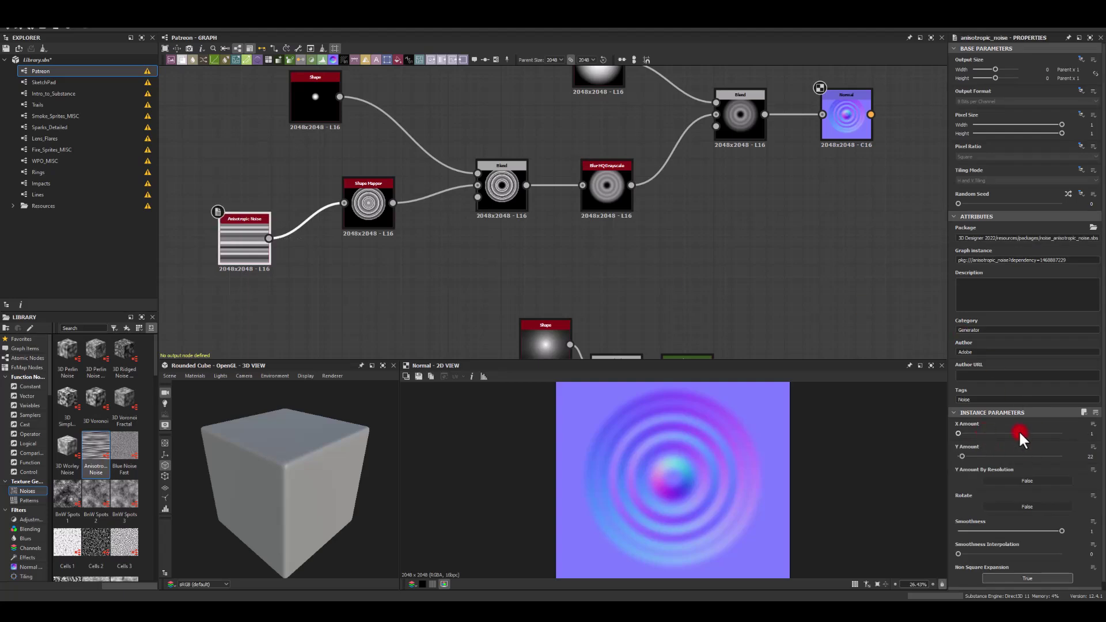
left_click(1090, 433)
type("2")
key("Return")
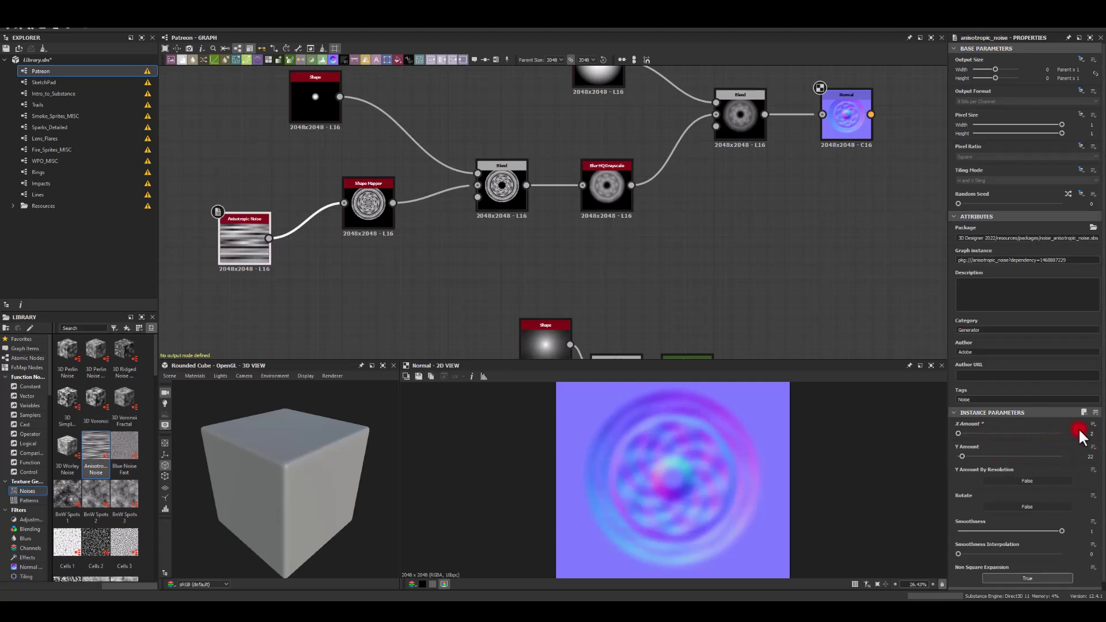
- Try the Anisotropic Noise with X Amount 0 and a reduced Y Amount of 14
left_click(1081, 432)
type("0")
key("Return")
mouse_move(965, 456)
left_mouse_down()
mouse_move(1007, 448)
mouse_move(959, 445)
left_mouse_up()
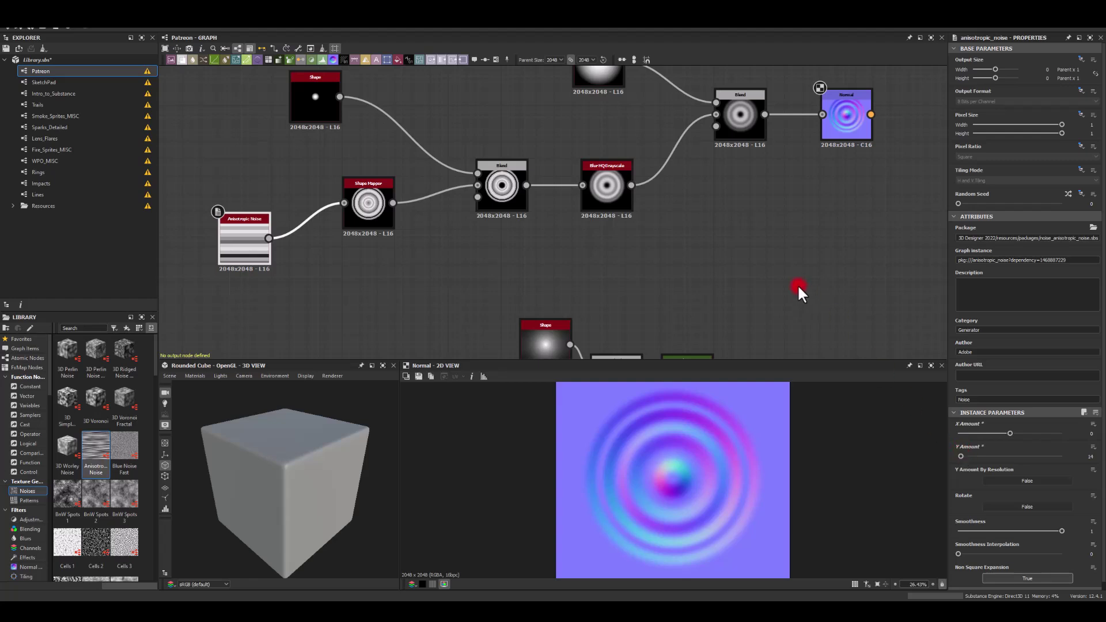
- Set the Anisotropic Noise's X Amount to 2 and its Y Amount to 20
middle_click_drag(694, 186, 716, 192)
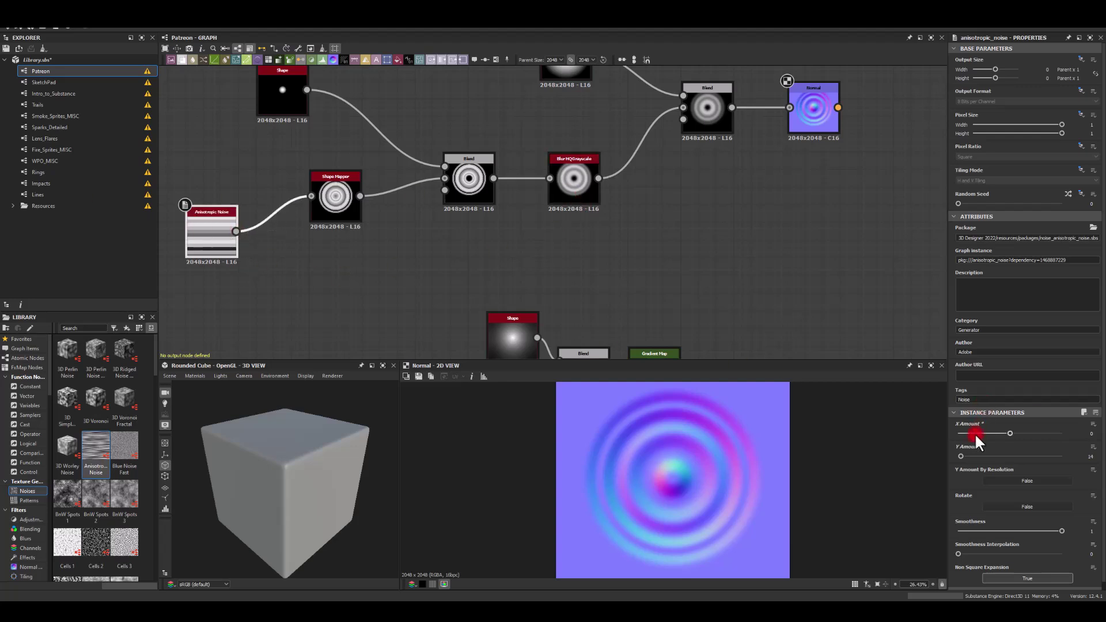
left_click(1091, 433)
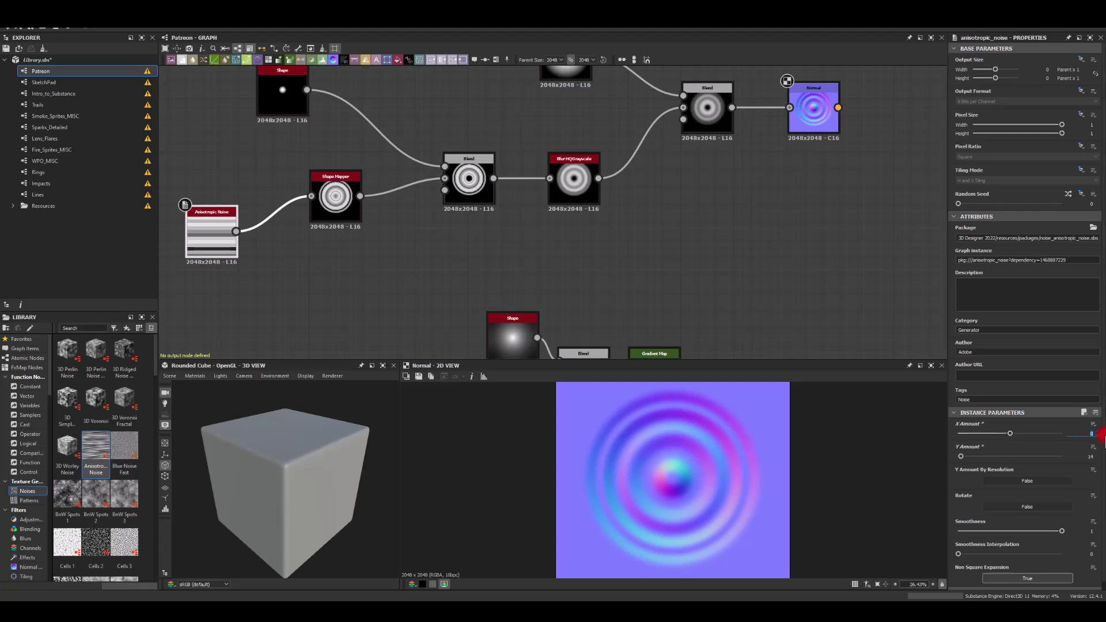
type("2")
key("Return")
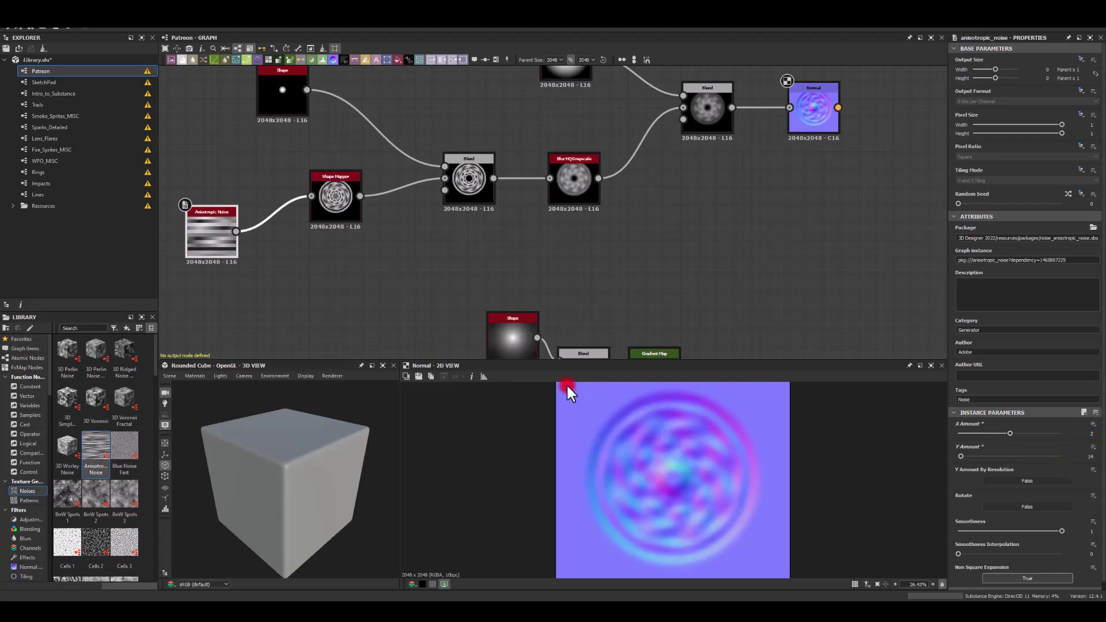
left_click(1090, 456)
type("20")
key("Return")
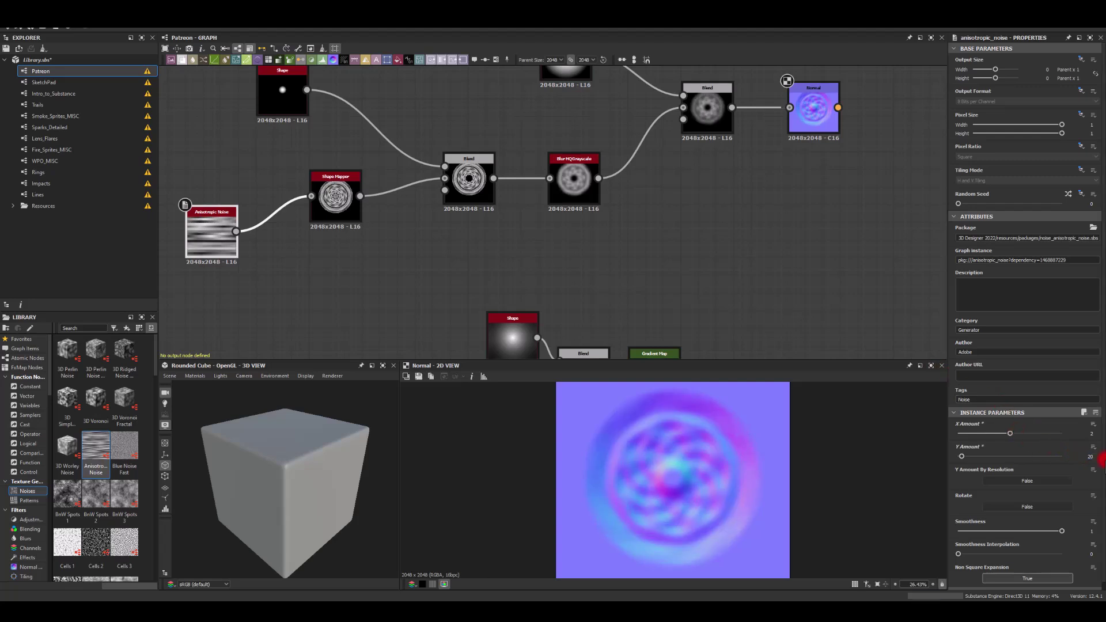
- Try the Anisotropic Noise's Y Amount By Resolution and Rotate options, switch both back off, and return Smoothness Interpolation to 0
left_click(1034, 477)
left_click(1017, 479)
left_click(1016, 506)
left_click(1018, 505)
left_click_drag(961, 554, 840, 545)
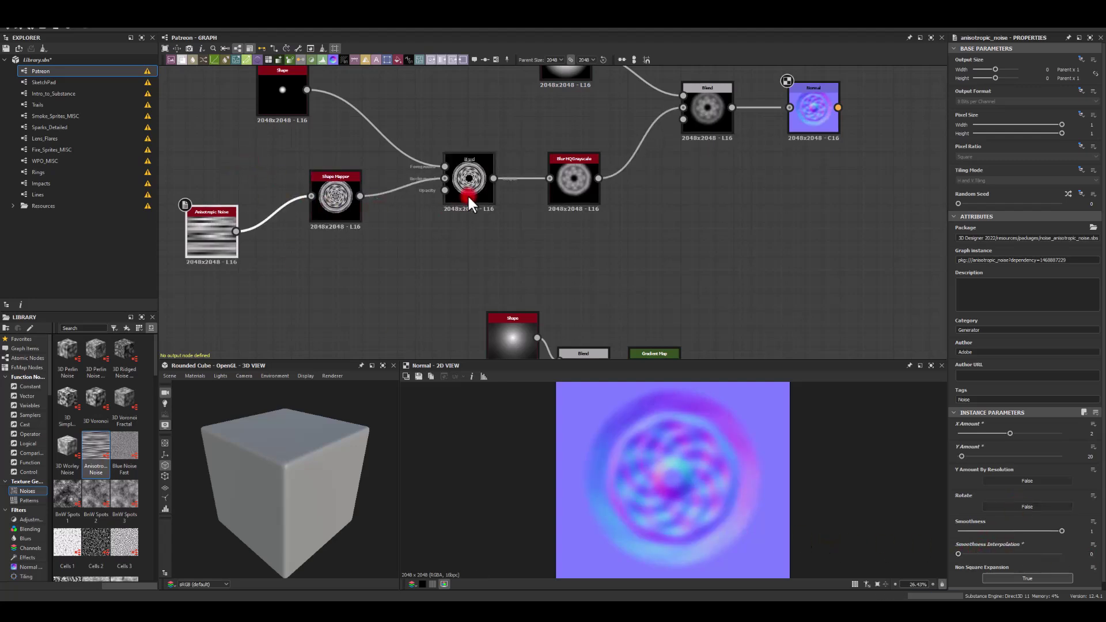
- Lower the Blur HQ Grayscale's Intensity to 4.32
middle_click_drag(426, 259, 427, 270)
scroll(440, 196, "up", 2)
left_click(647, 190)
left_click_drag(1013, 431, 985, 420)
left_click(777, 365)
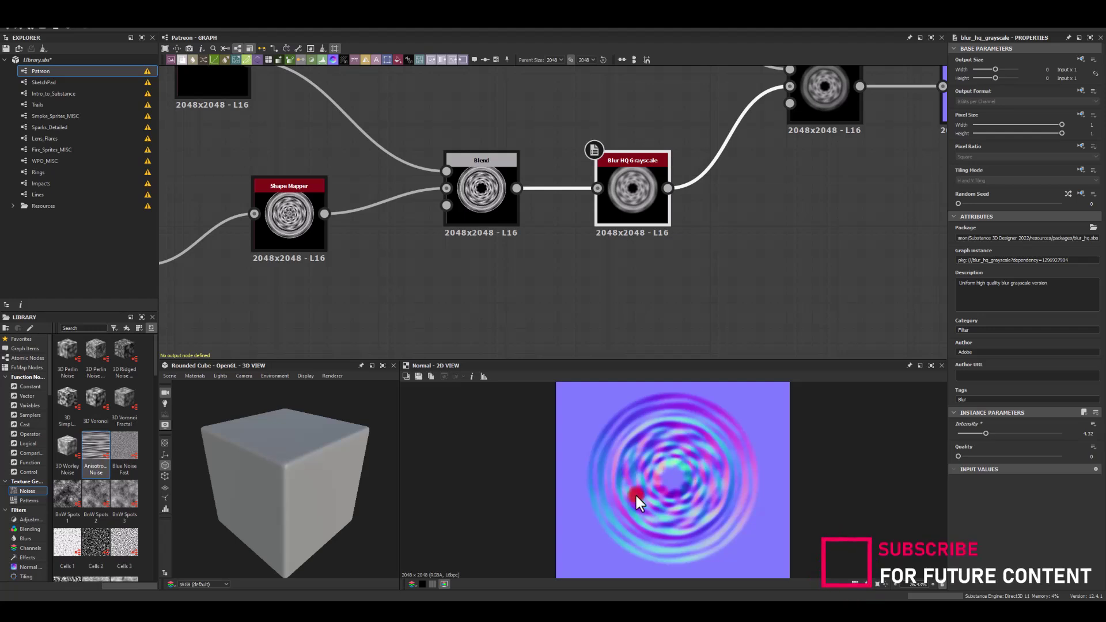
- Reduce the Shape Mapper's Pattern Amount to 1 and raise the Blur HQ Grayscale's Intensity to about 9.5
left_click(282, 214)
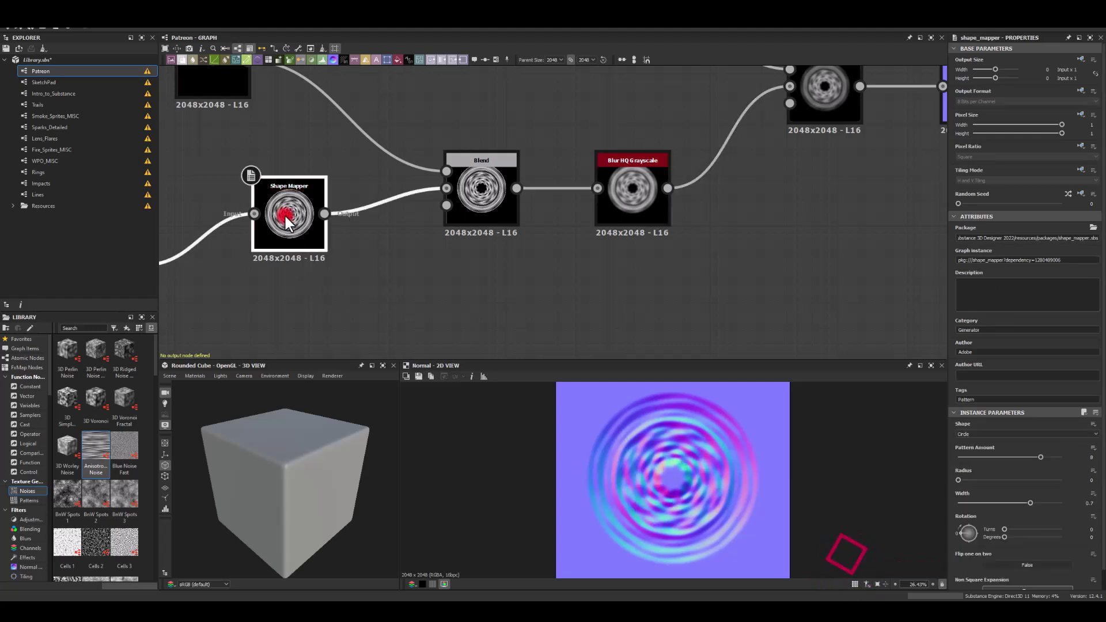
left_click_drag(1041, 454, 972, 451)
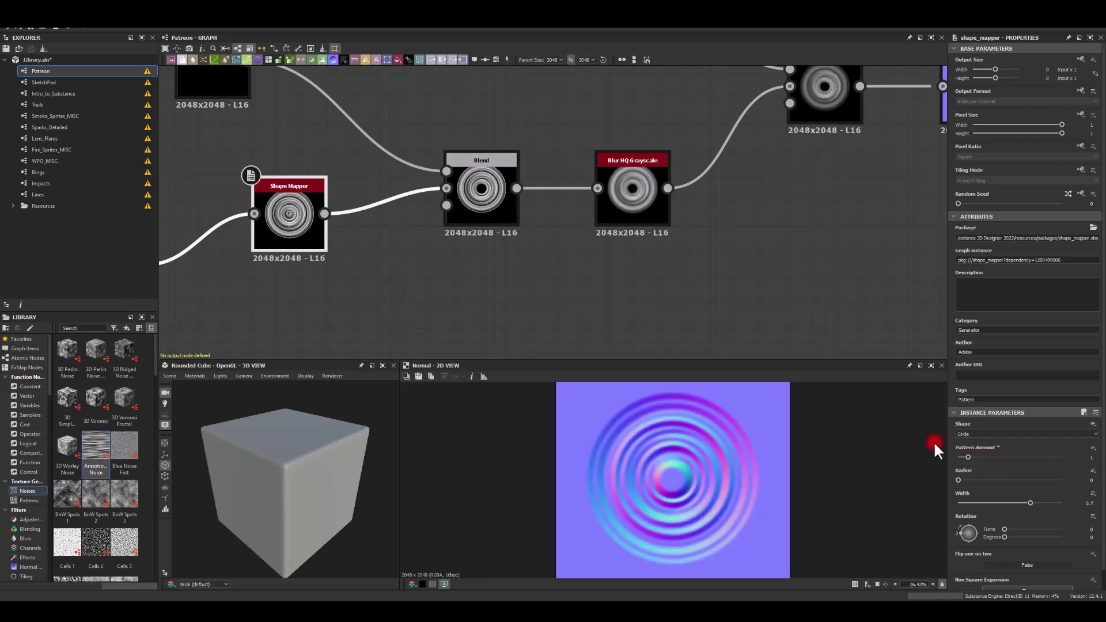
middle_click_drag(744, 178, 566, 265)
left_click(565, 265)
left_click_drag(985, 432, 1019, 441)
- Change the pattern of the Shape feeding the first Blend to Bell and raise its scale to 0.79
middle_click_drag(724, 263, 726, 202)
middle_click_drag(242, 78, 413, 168)
left_click(279, 184)
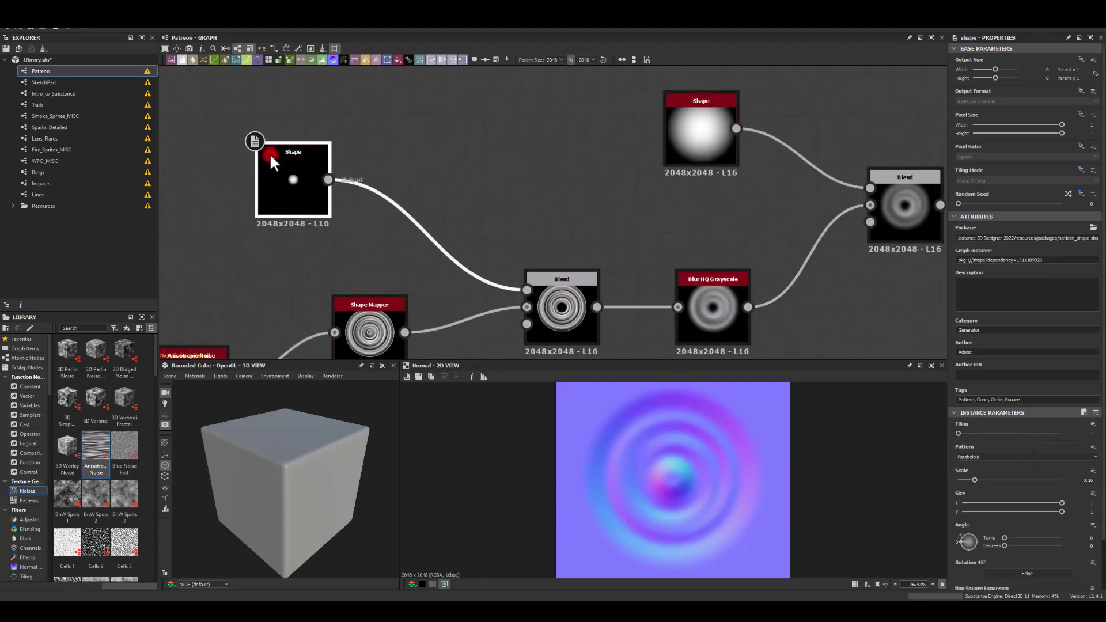
left_click(966, 456)
left_click(968, 479)
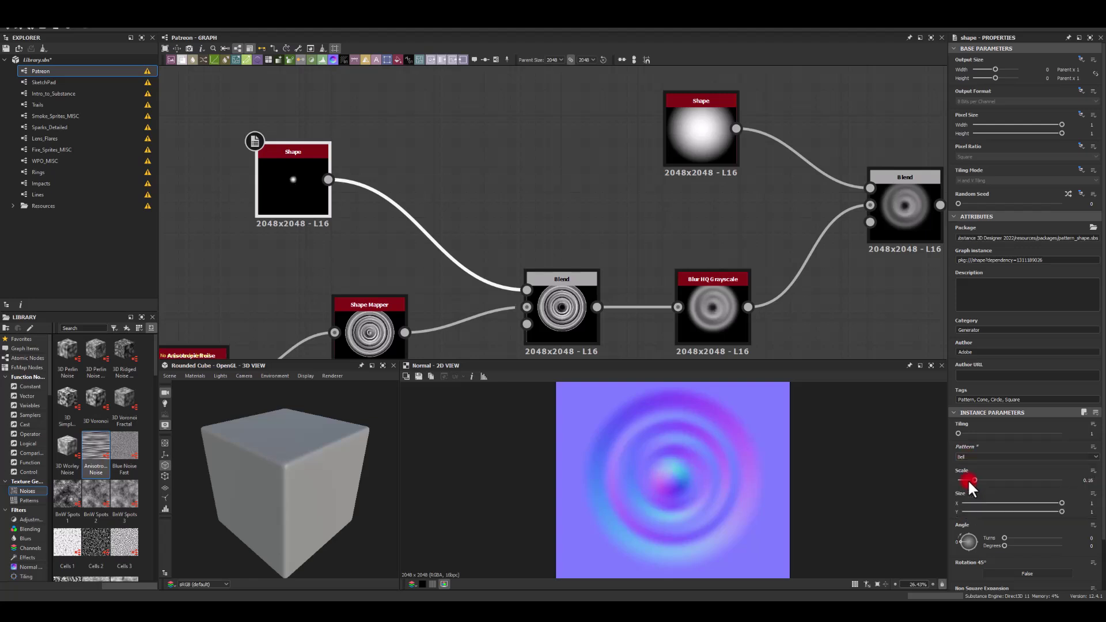
left_click_drag(974, 480, 1040, 485)
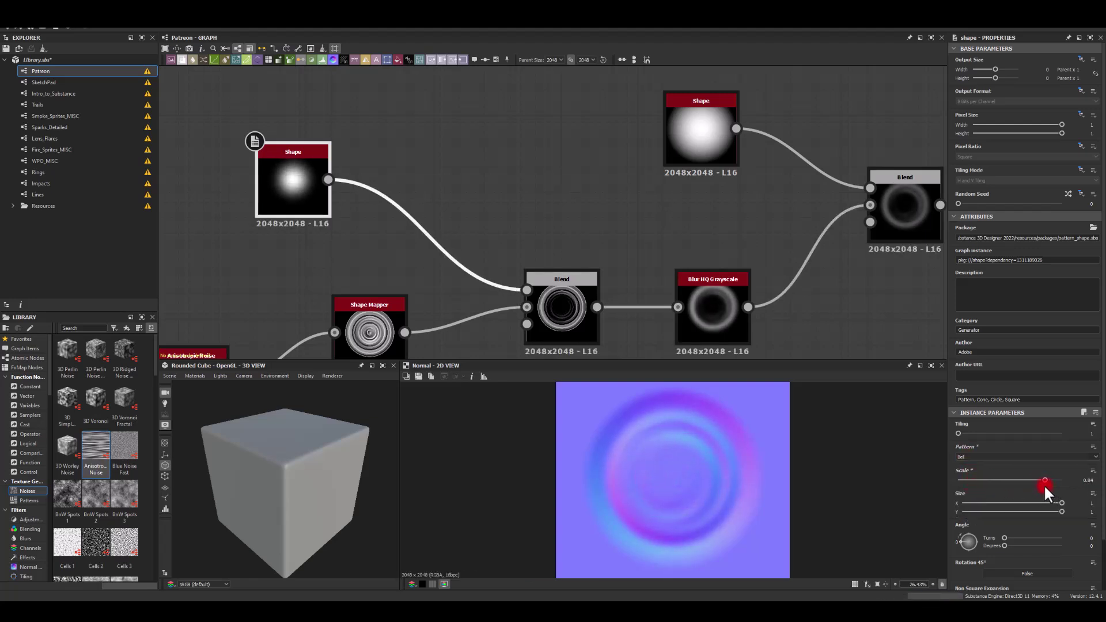
- Try the Gaussian and Thorn patterns on the same Shape and return it to Bell
left_click(972, 456)
left_click(966, 484)
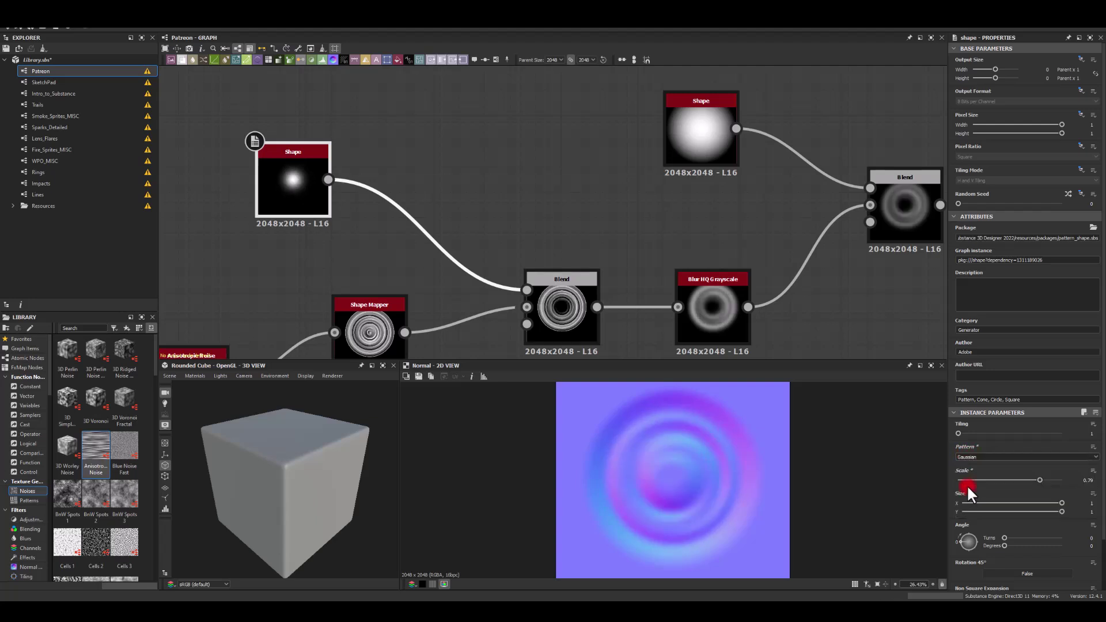
left_click(968, 456)
left_click(967, 490)
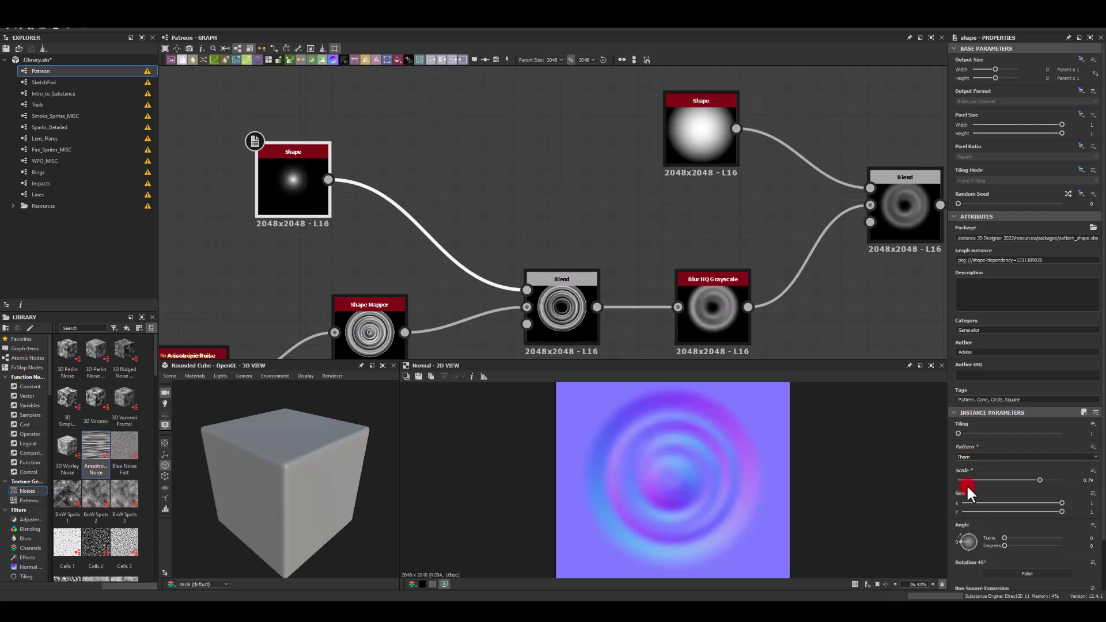
left_click(963, 456)
left_click(966, 475)
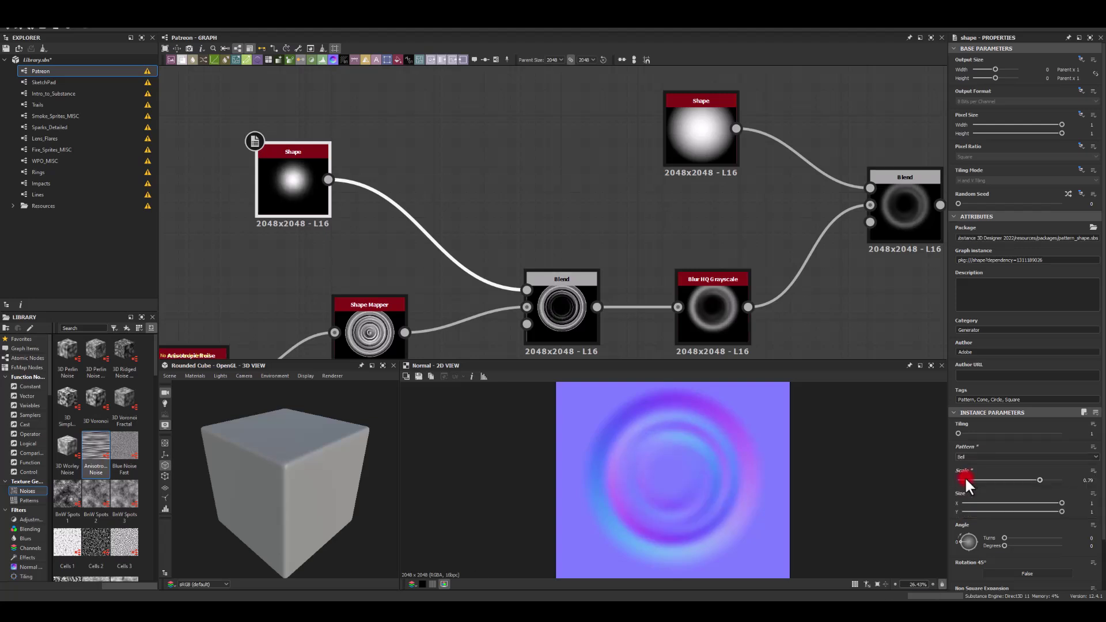
- Raise the Bell Shape's scale to 1 and lower the Blur HQ Grayscale's Intensity to 8.3
left_click_drag(1038, 478, 1071, 471)
left_click(696, 296)
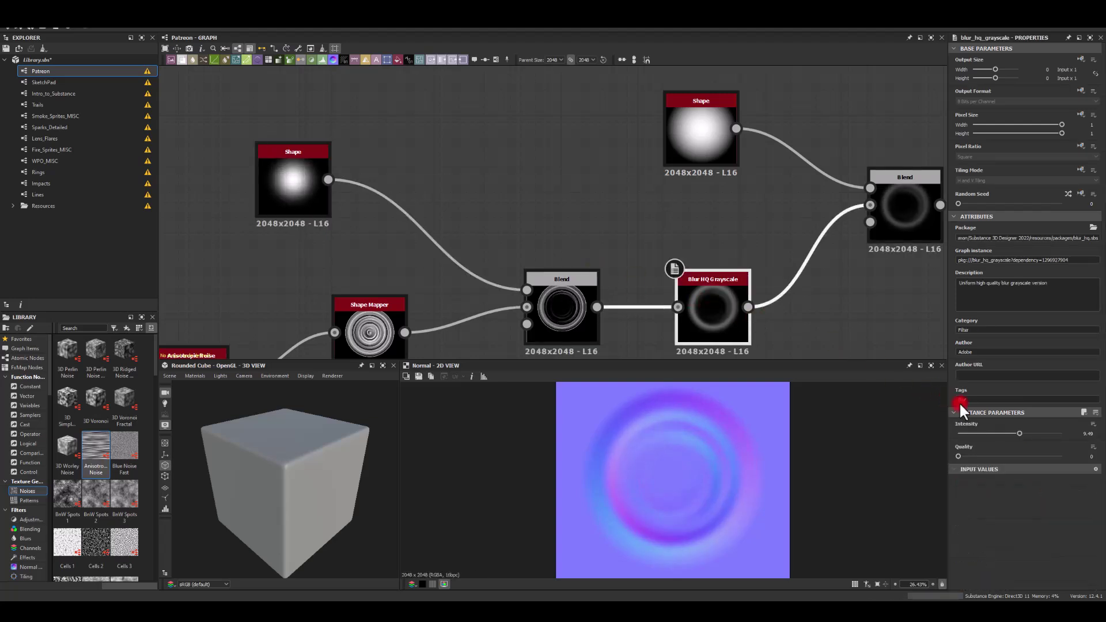
mouse_move(1022, 433)
left_mouse_down()
mouse_move(990, 424)
mouse_move(1009, 429)
left_mouse_up()
- Reduce the Bell Shape's scale to 0.6
middle_click_drag(800, 325, 638, 316)
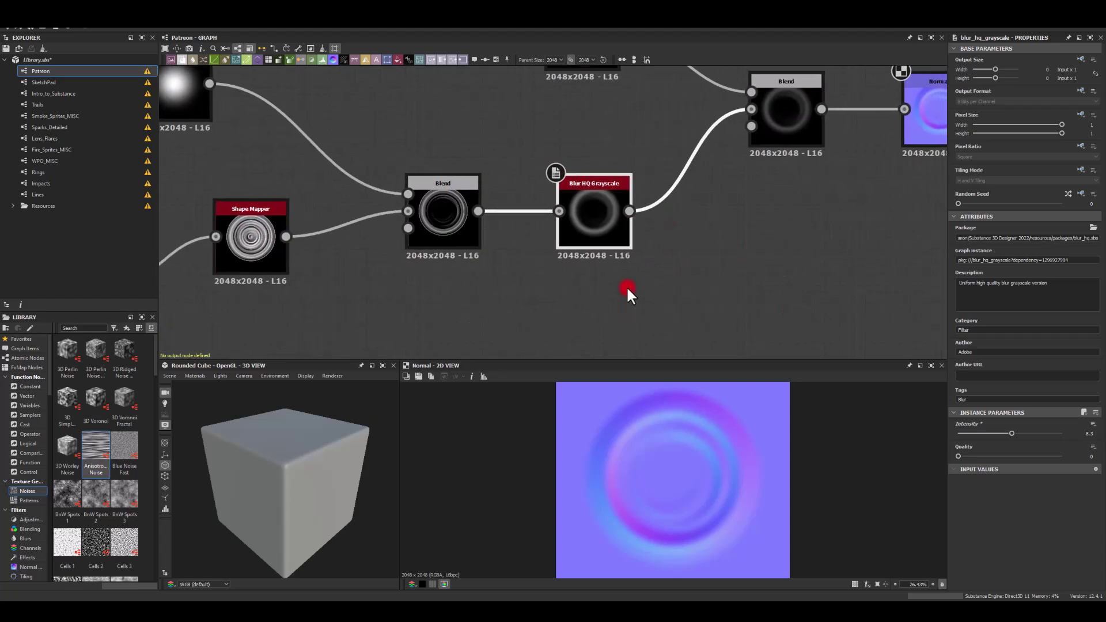
middle_click_drag(439, 309, 507, 337)
left_click(242, 116)
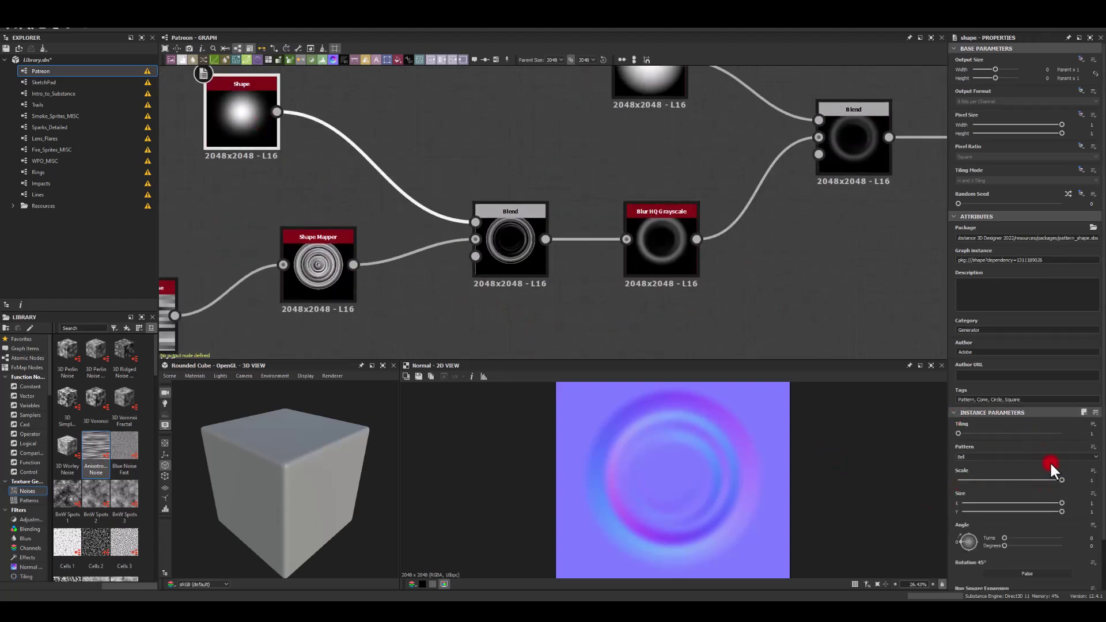
left_click_drag(1062, 480, 1020, 479)
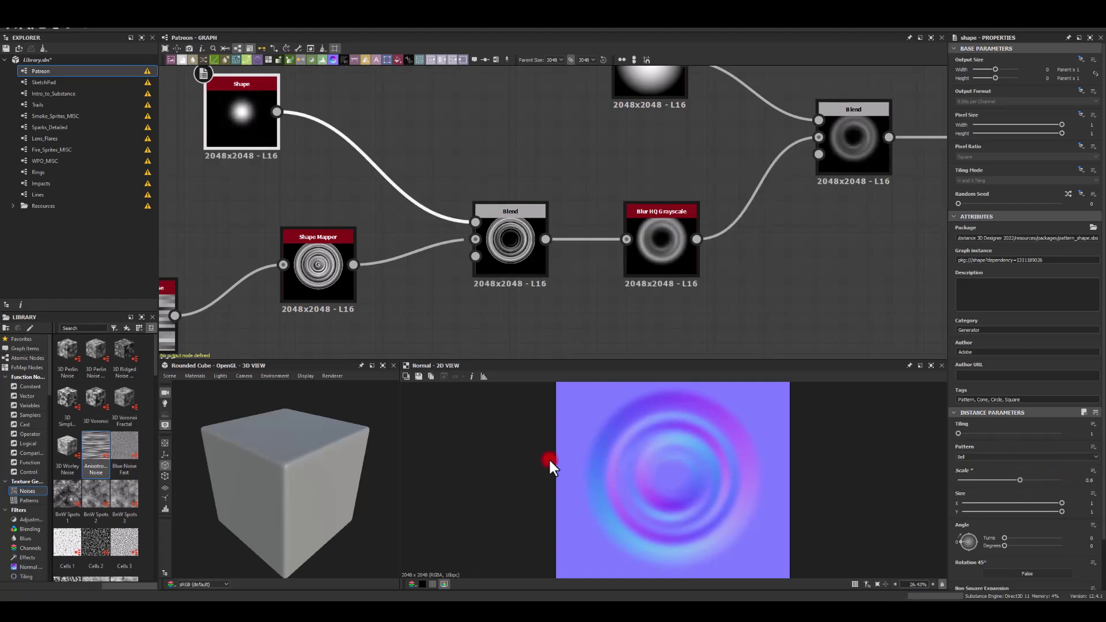
- Try a Blur HQ Color node on the Normal node's output and delete it again
middle_click_drag(772, 346, 416, 396)
left_click(624, 199)
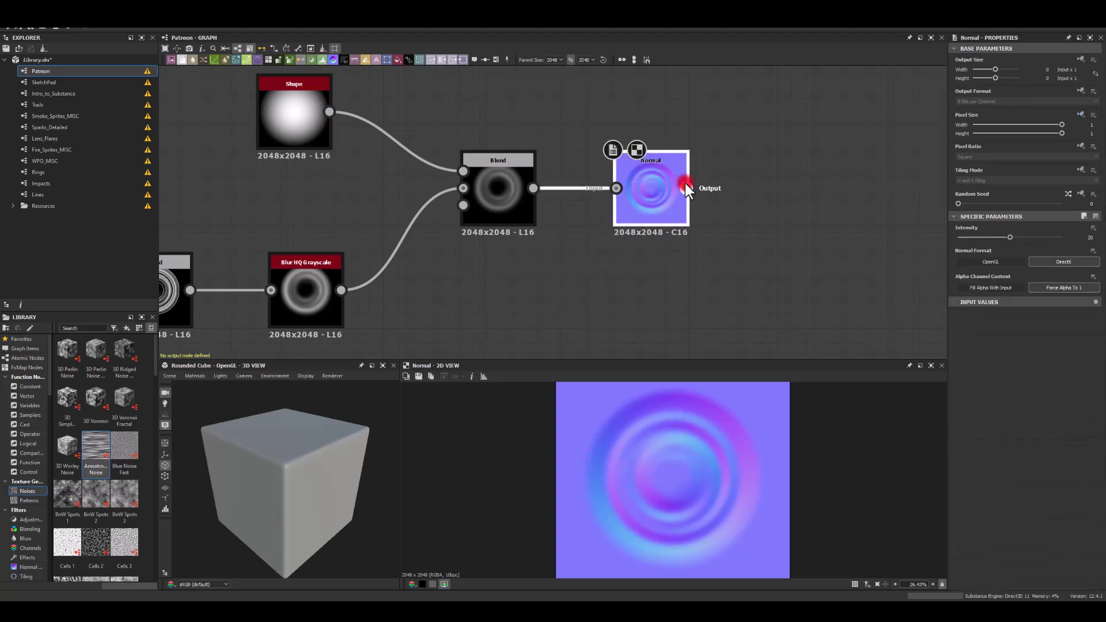
left_click_drag(685, 187, 813, 211)
type("blu")
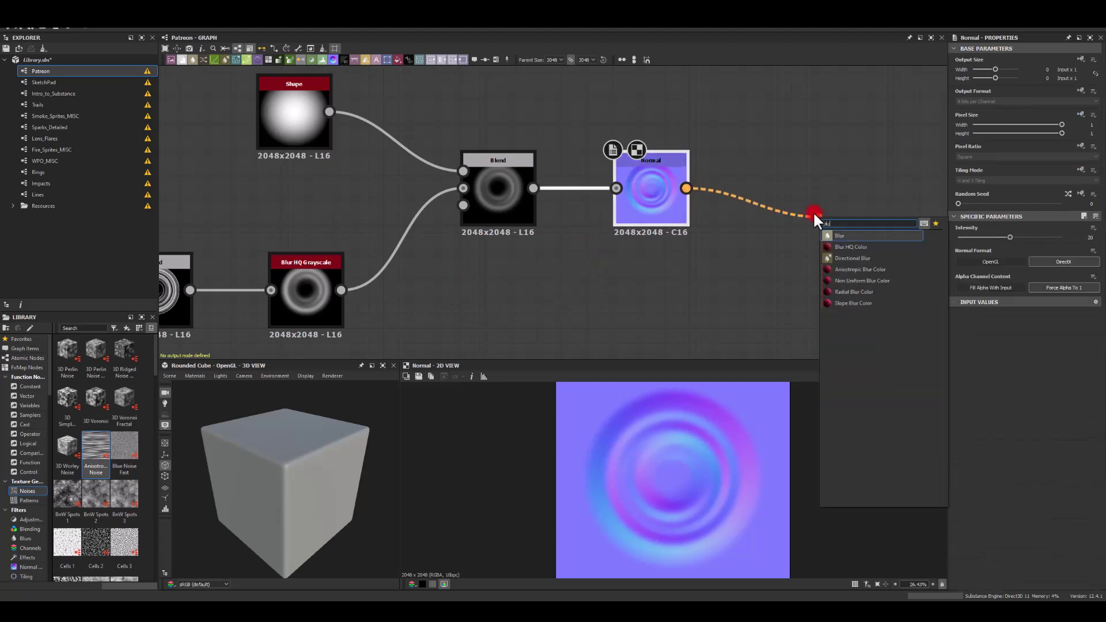
left_click(830, 247)
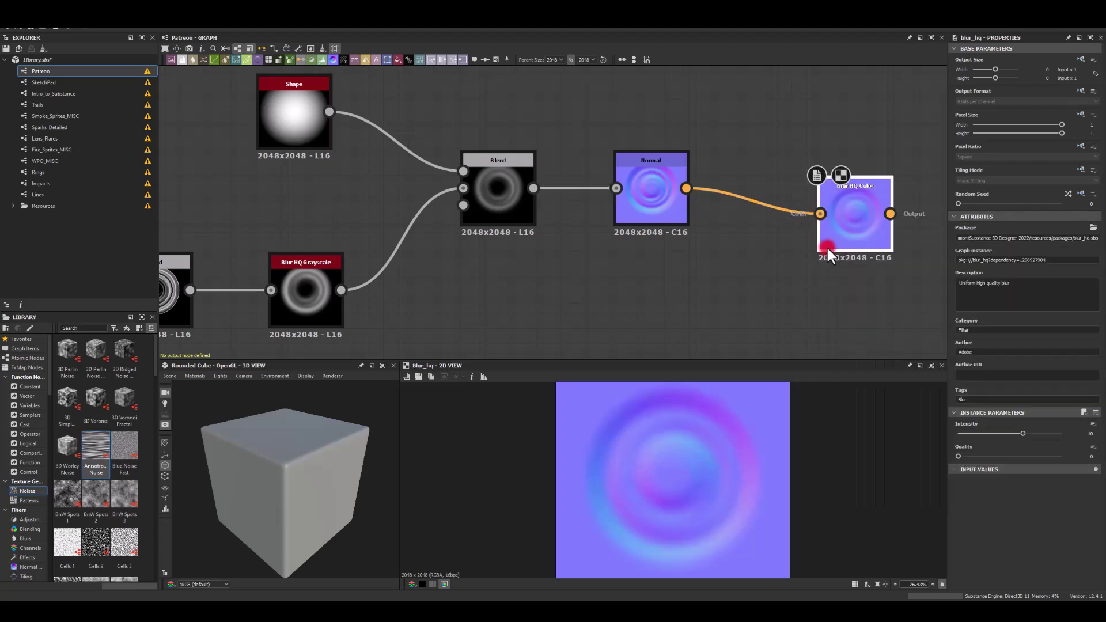
left_click_drag(845, 213, 747, 229)
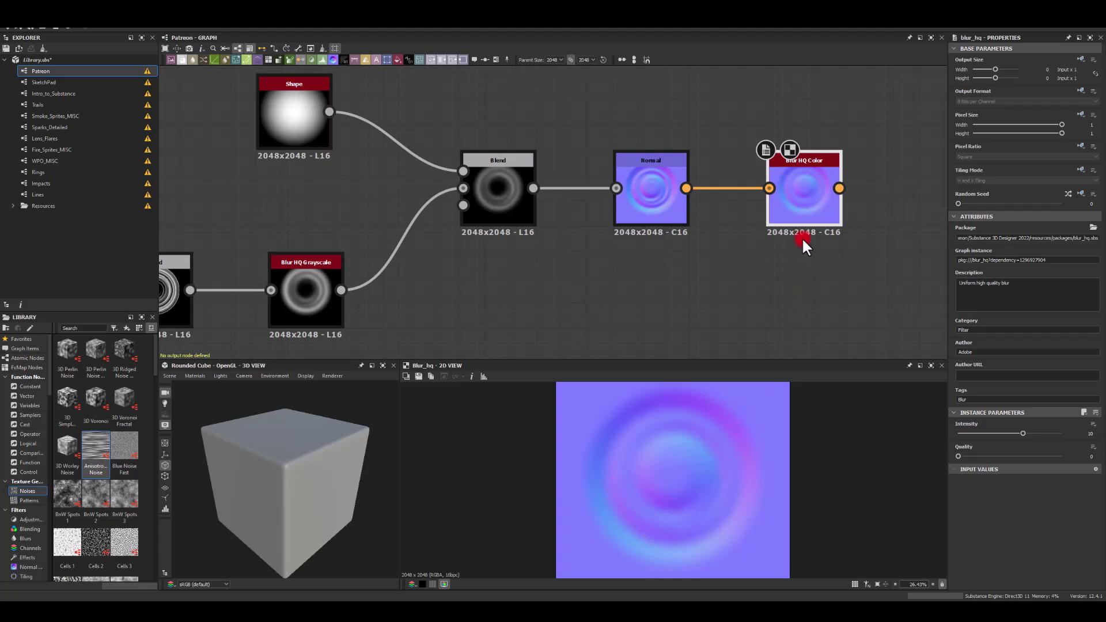
key("Delete")
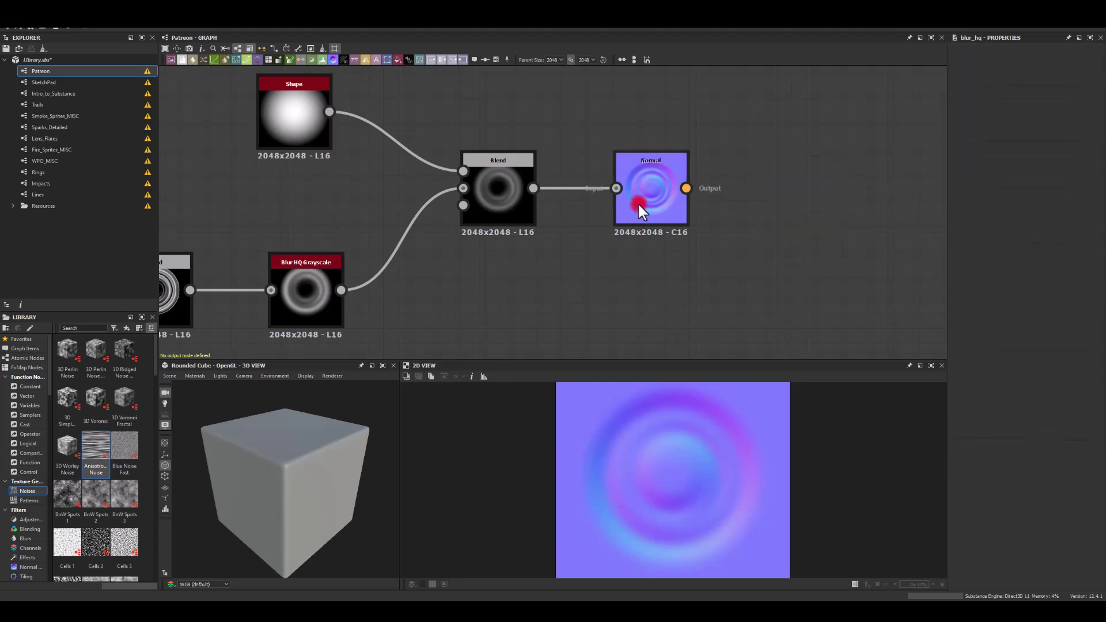
- Examine the ripple Normal node's output and the lens flare's Gradient Map output in the 2D view
left_click(640, 178)
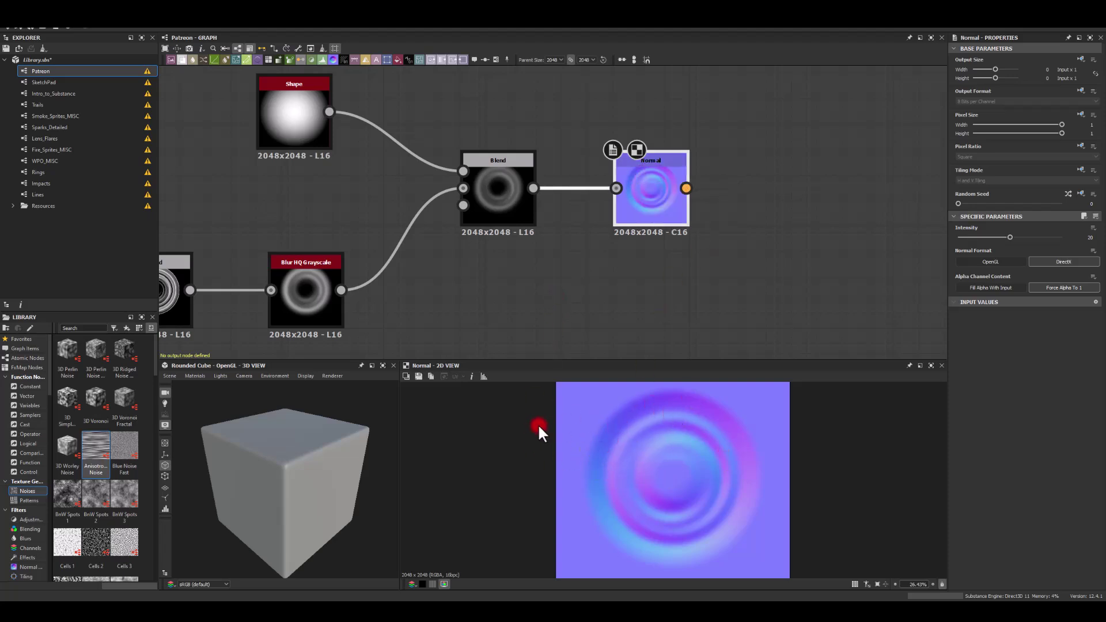
left_click_drag(640, 180, 588, 178)
scroll(610, 329, "down", 3)
scroll(660, 449, "down", 2)
scroll(638, 461, "up", 3)
middle_click_drag(402, 263, 549, 161)
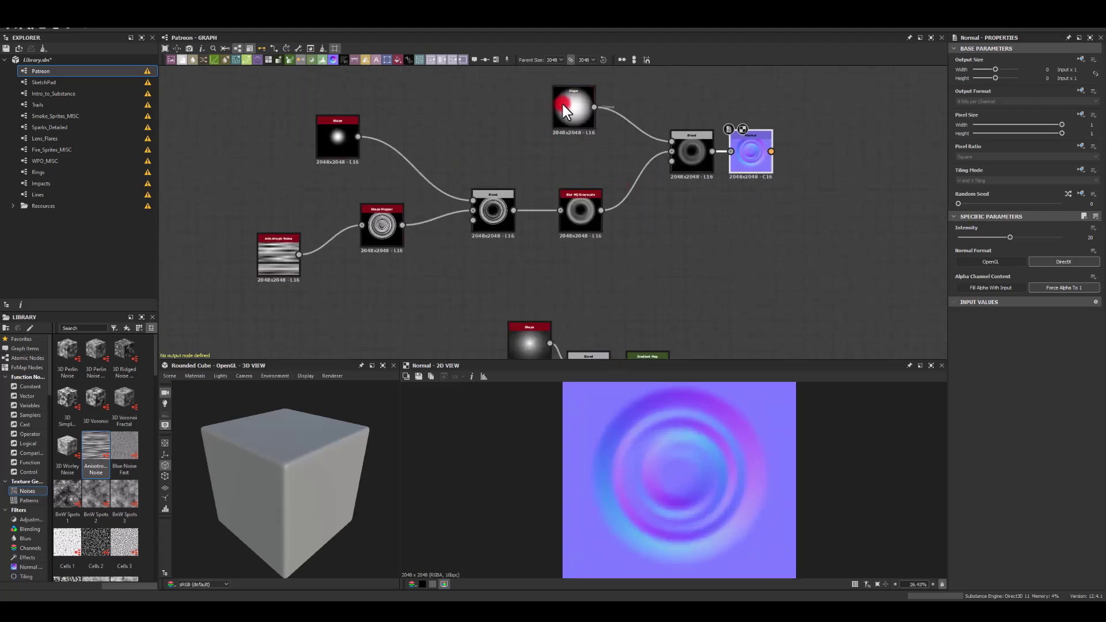
middle_click_drag(695, 254, 621, 151)
middle_click_drag(442, 184, 500, 142)
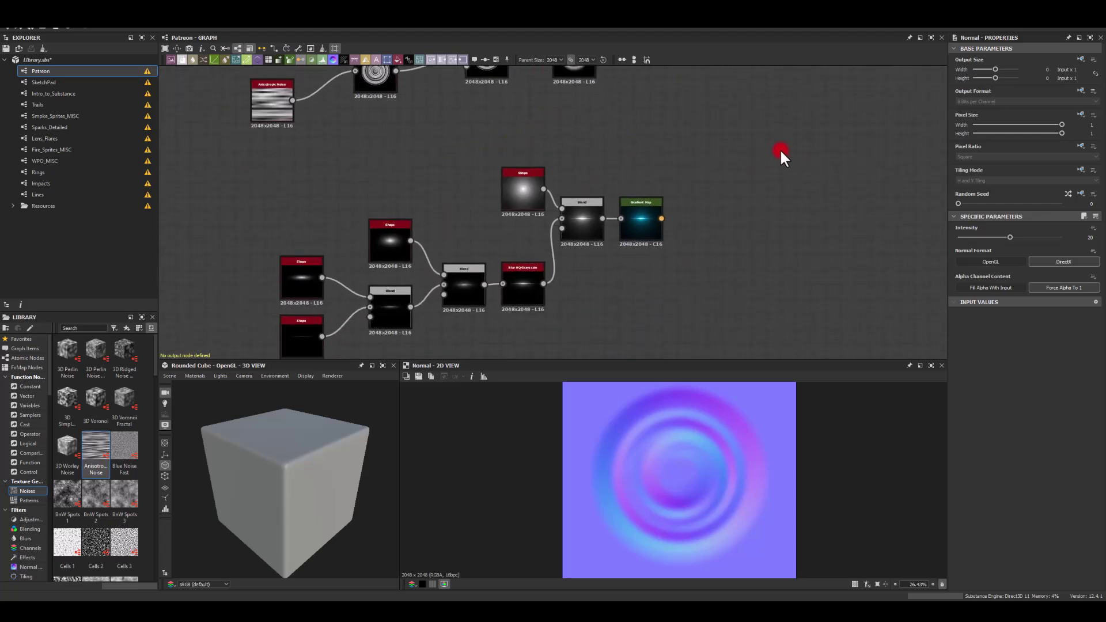
double_click(636, 227)
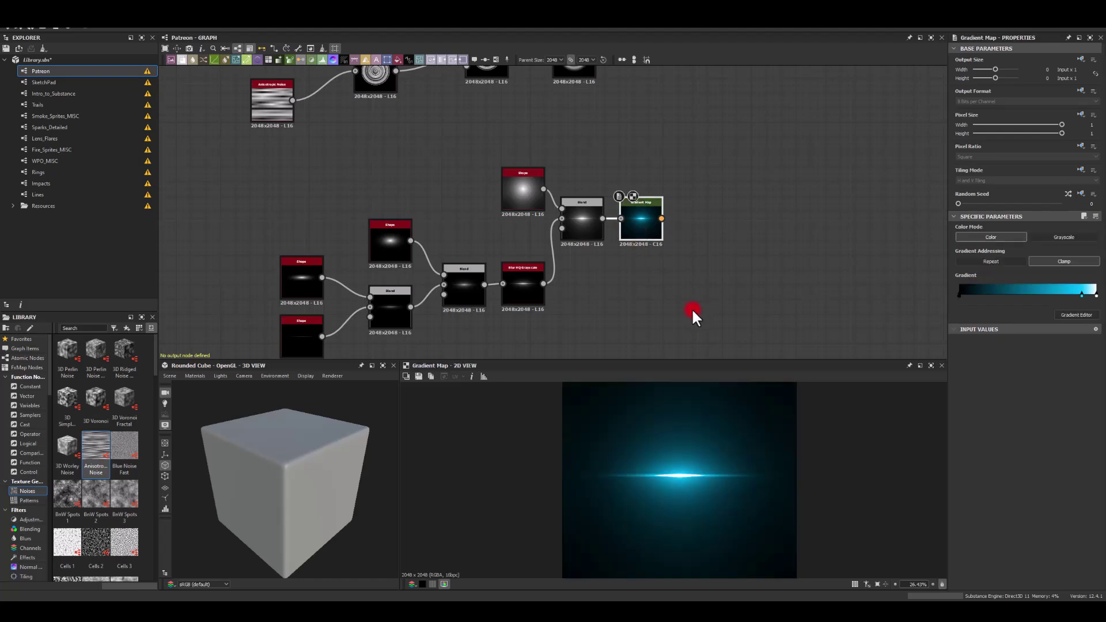
scroll(649, 486, "down", 3)
scroll(658, 486, "up", 2)
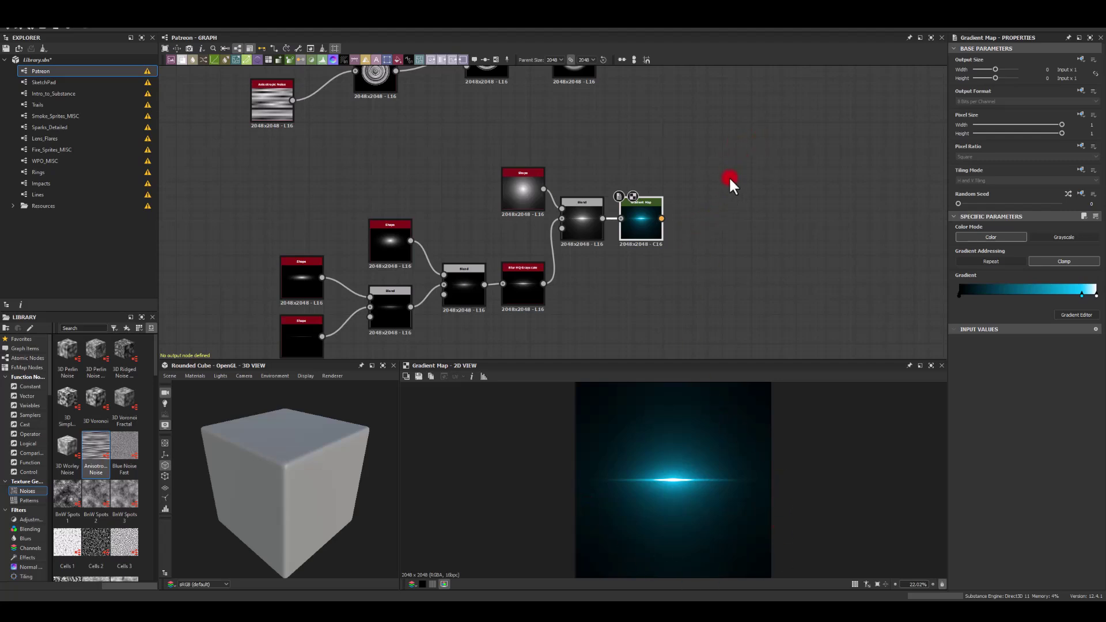
- Move the lens flare's Gradient Map node farther from the final Blend node and preview that Blend's grayscale output
middle_click_drag(735, 294, 733, 230)
scroll(733, 230, "up", 1)
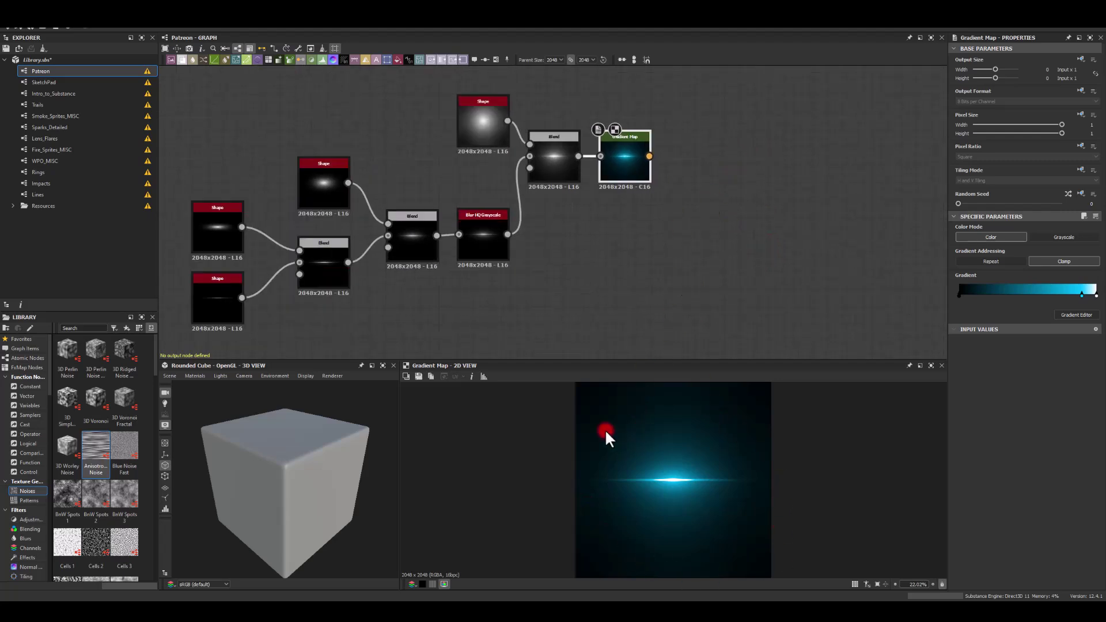
middle_click_drag(755, 139, 732, 249)
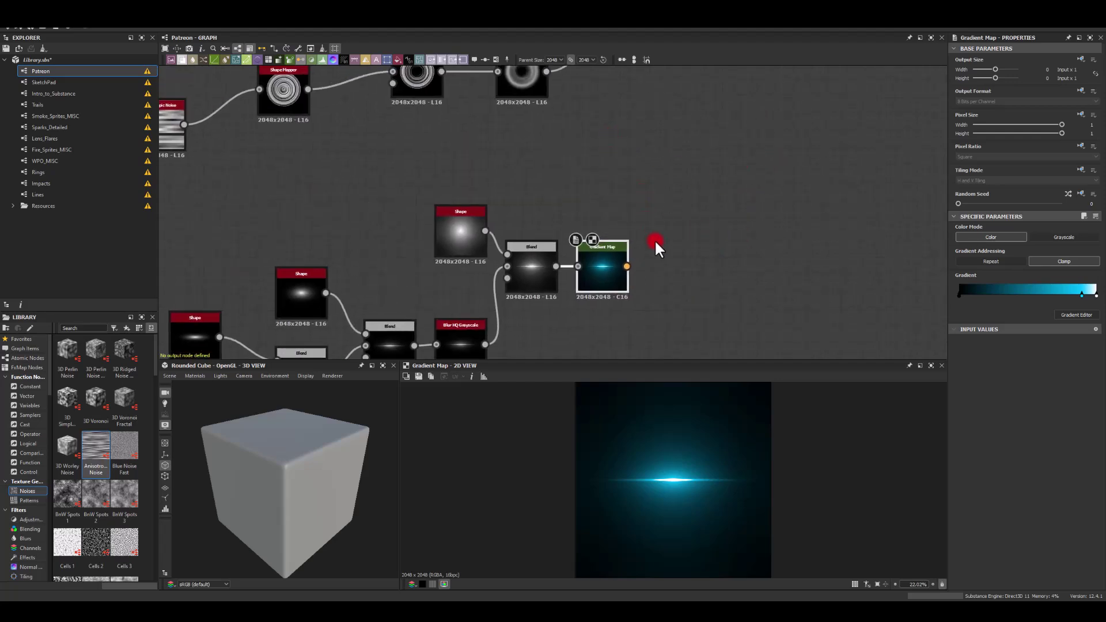
middle_click_drag(657, 243, 682, 192)
left_click_drag(624, 217, 677, 218)
left_click(559, 212)
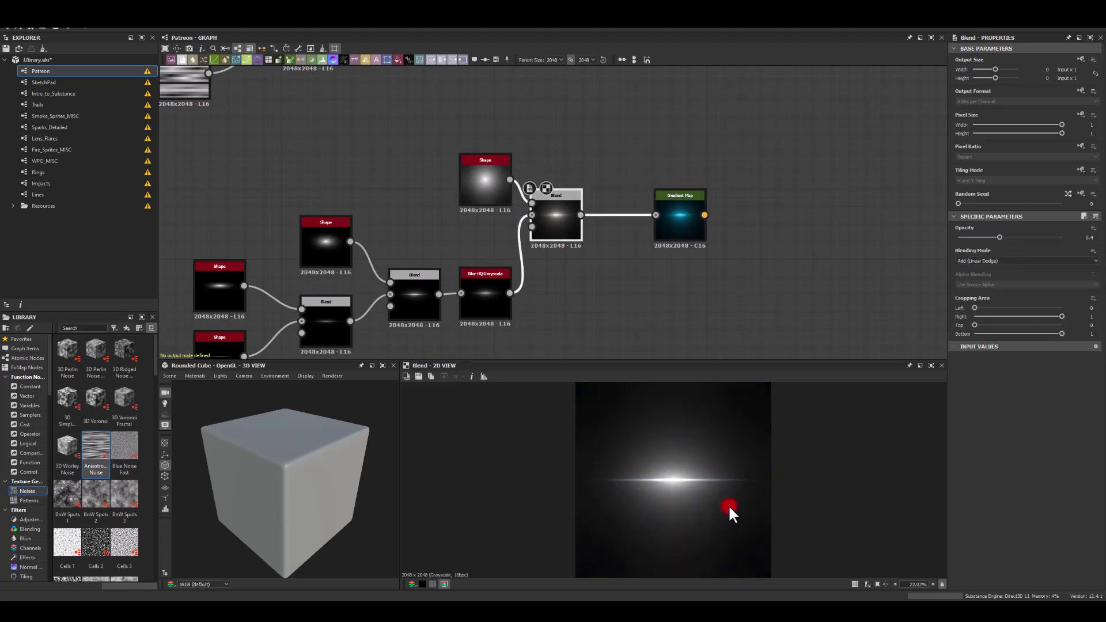
- Recolor the middle key of the lens flare's Gradient Map to dark violet-blue, #27006d, in the Gradient Editor
left_click(691, 217)
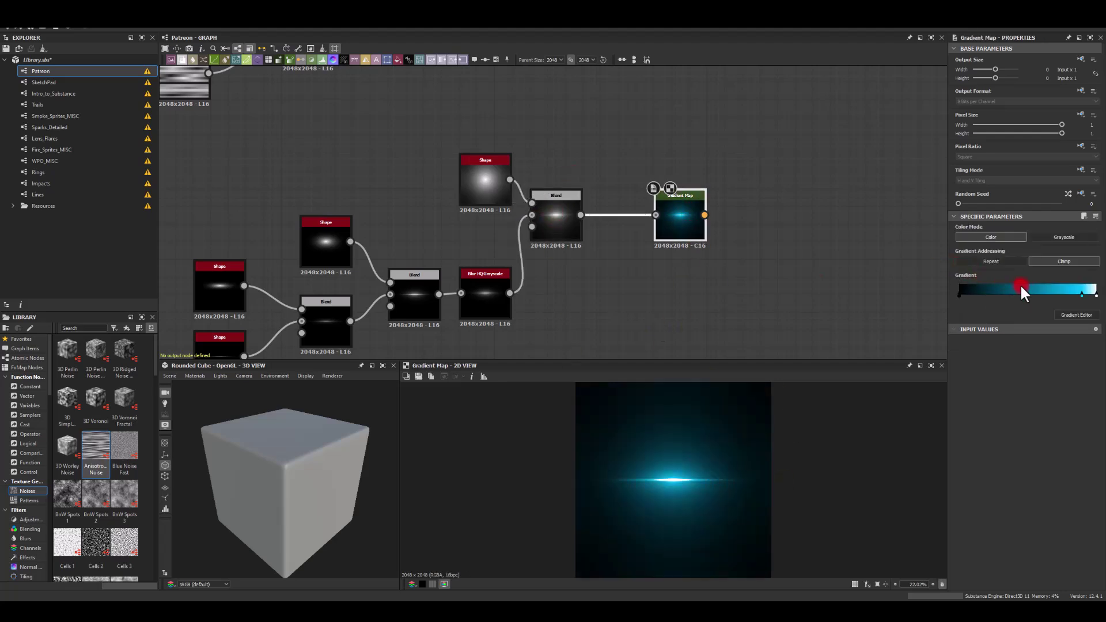
left_click(1052, 312)
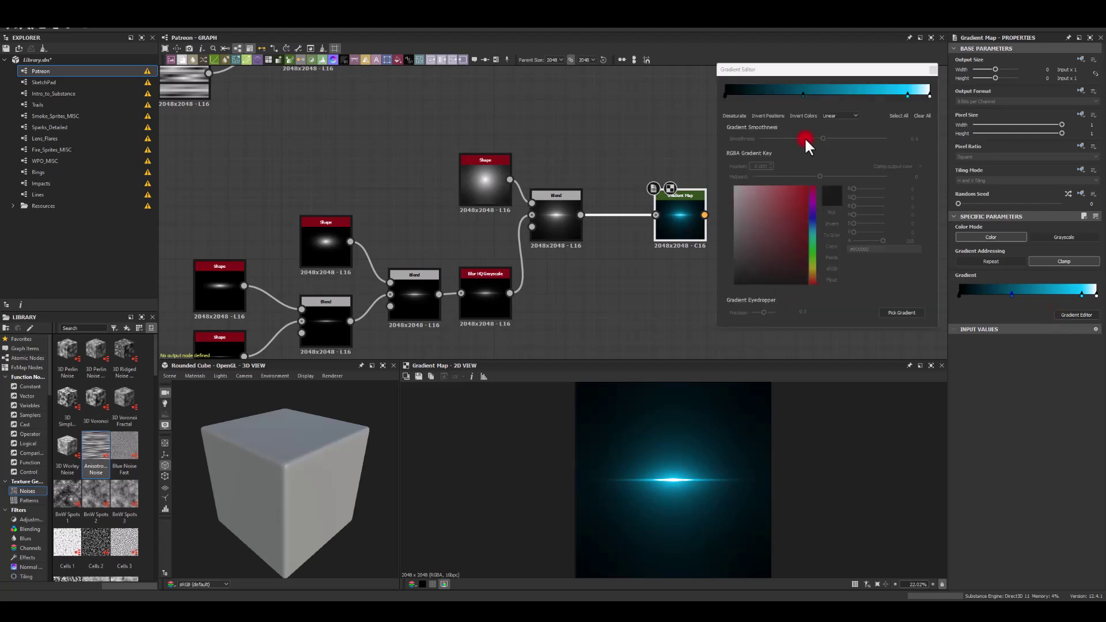
left_click(803, 91)
left_click_drag(812, 220, 813, 214)
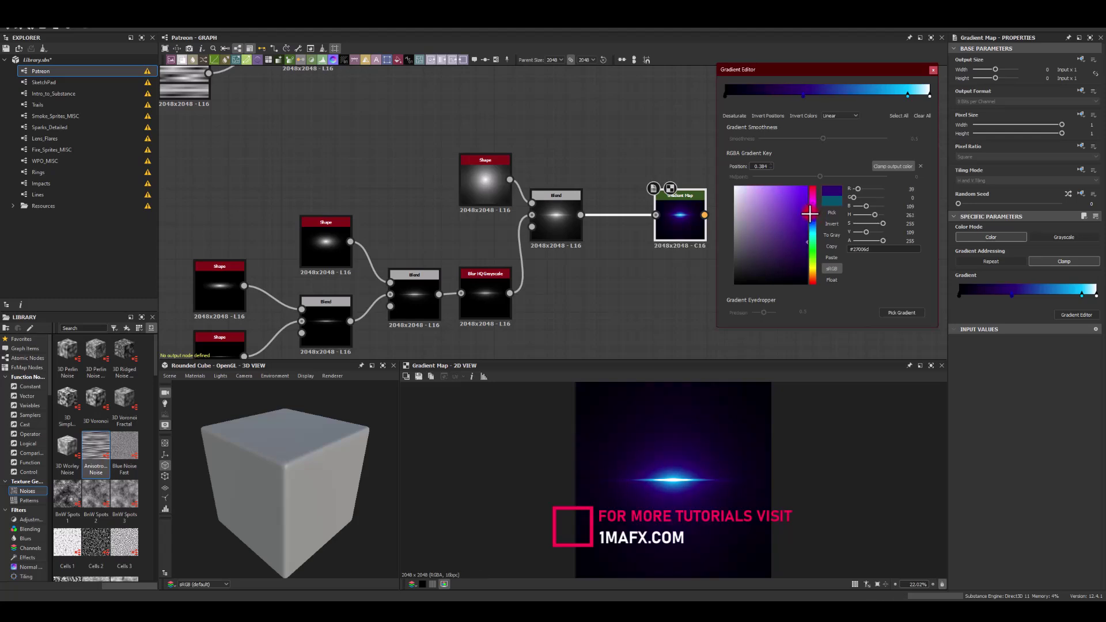
left_click(933, 70)
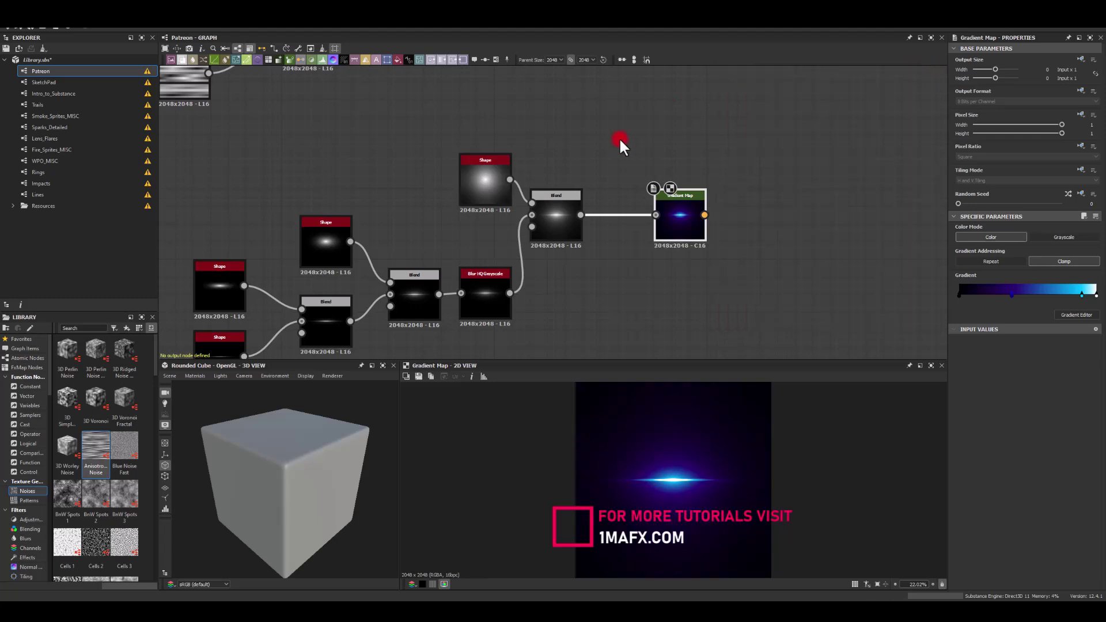
- Try an RGBA Merge node on the lens flare's final Blend output and delete it again
left_click(556, 203)
double_click(556, 203)
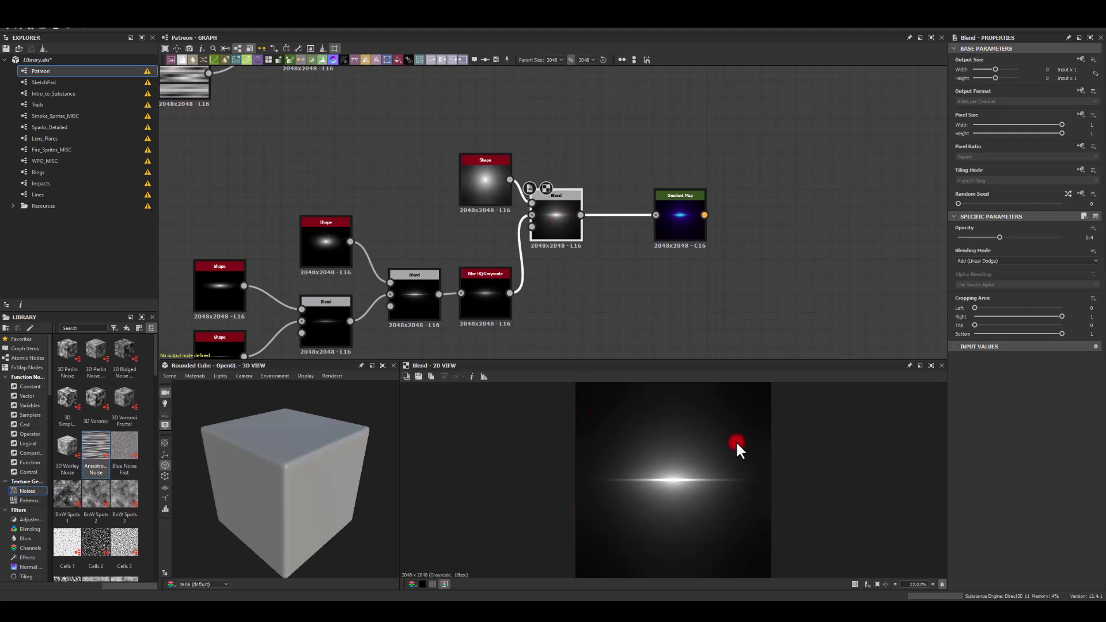
left_click_drag(585, 223, 681, 292)
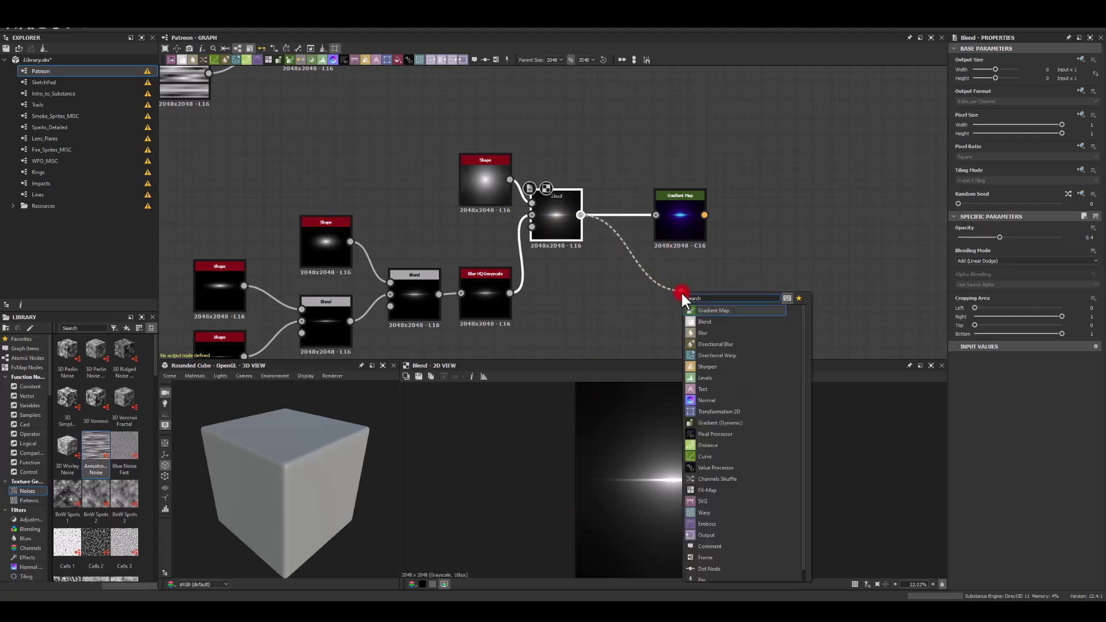
type("rgba")
key("Return")
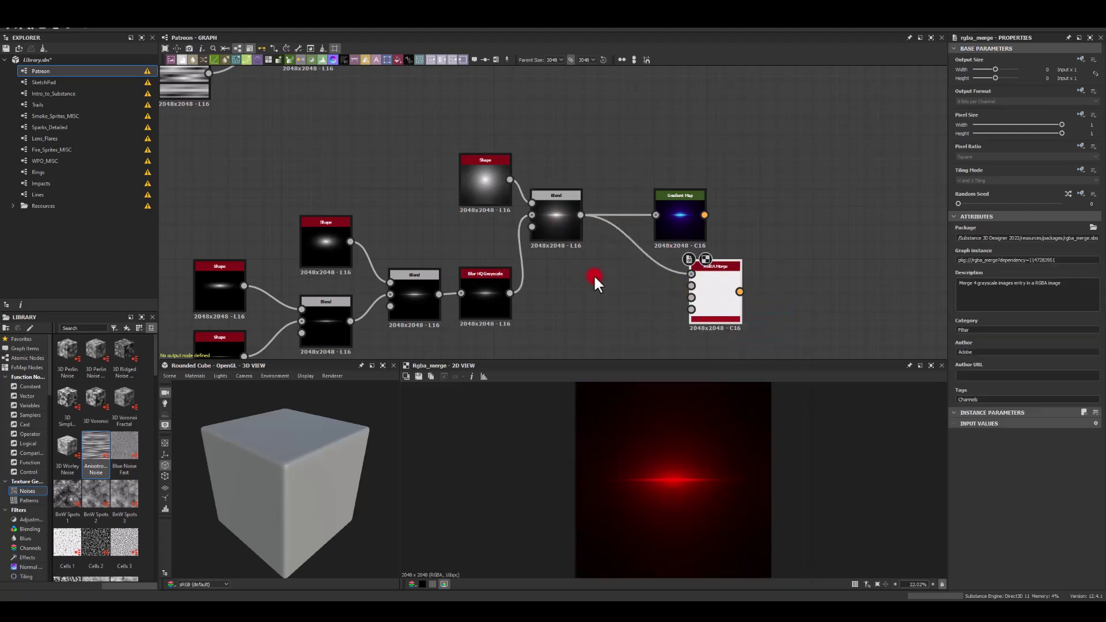
middle_click_drag(593, 280, 605, 246)
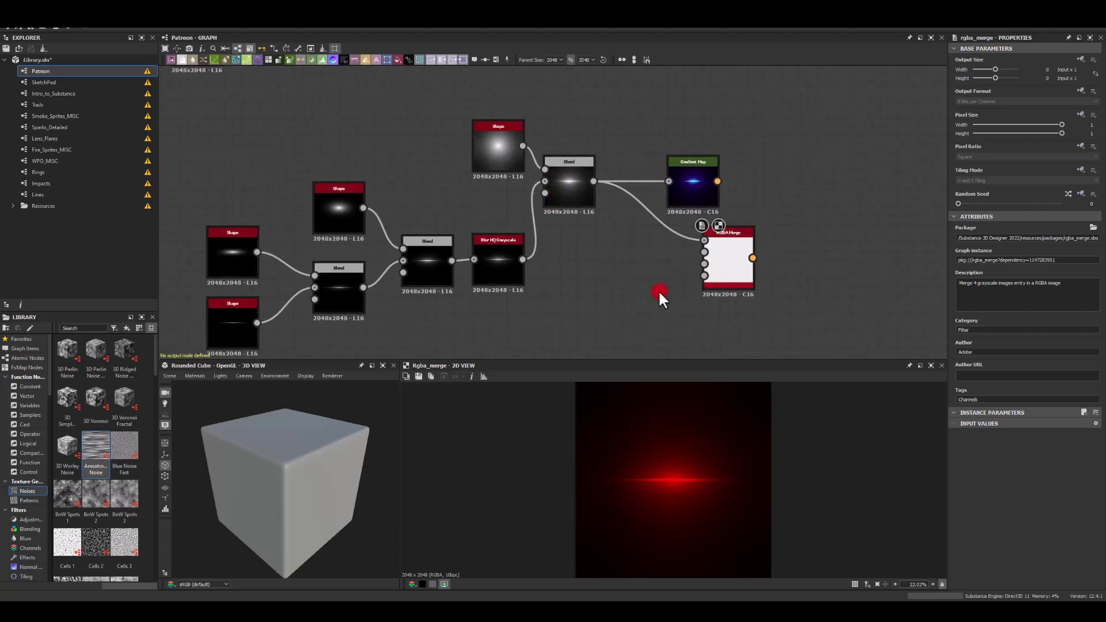
key("Delete")
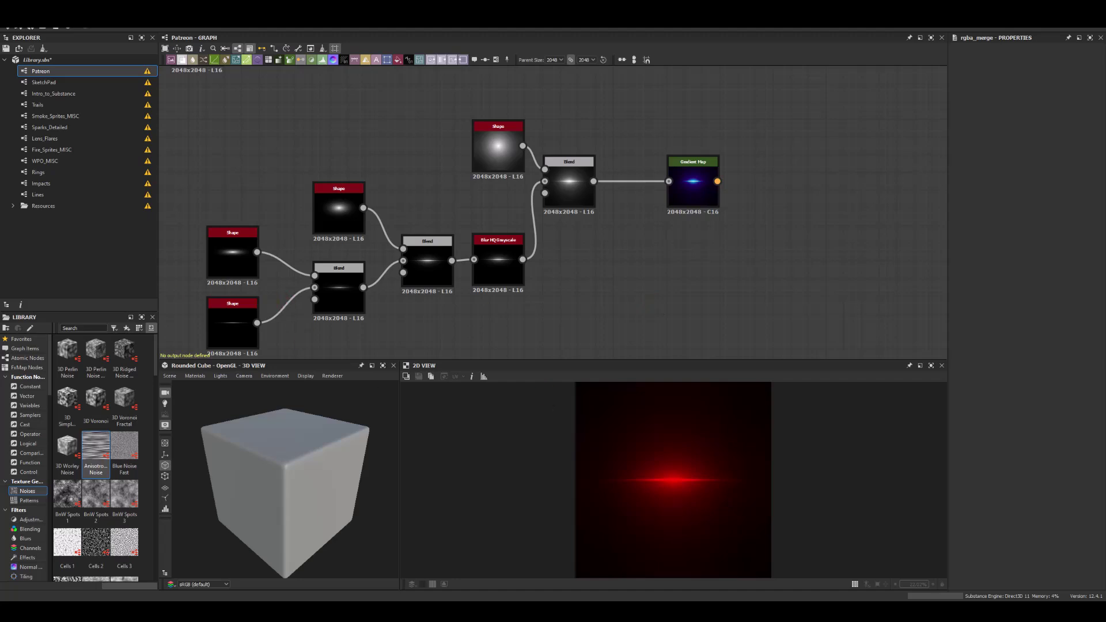